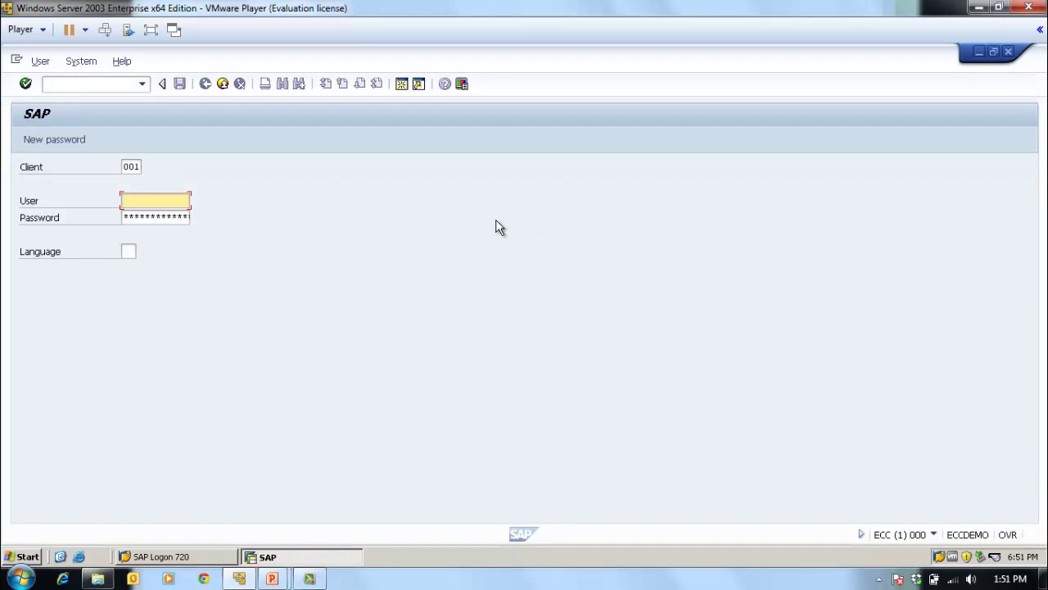
- Log on to client 001 as sapbasis, entering the account password
text(sapbasis)
key(Tab)
text(*****)
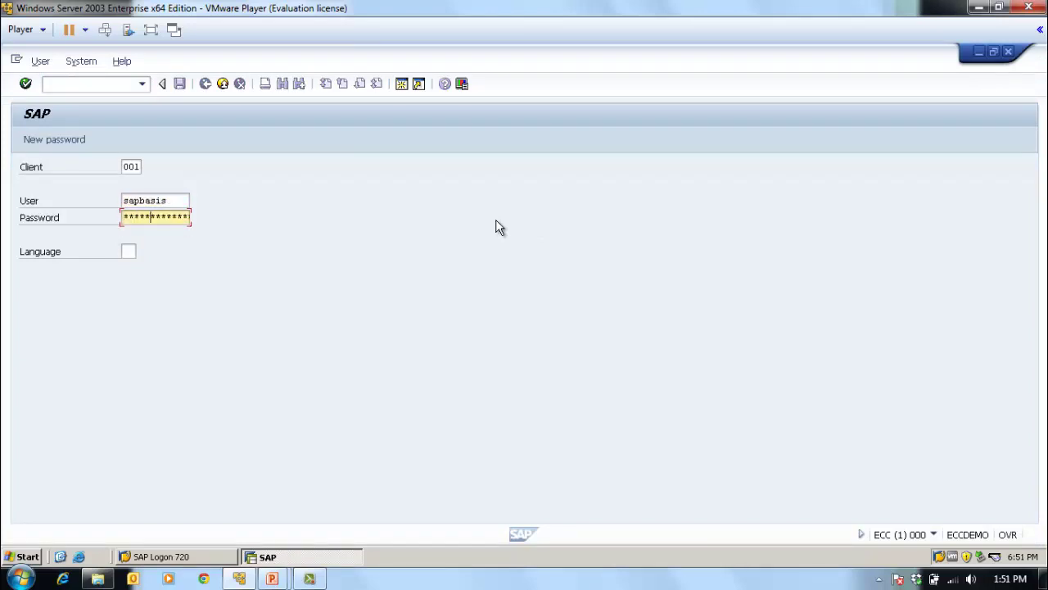
text(***)
key(Return)
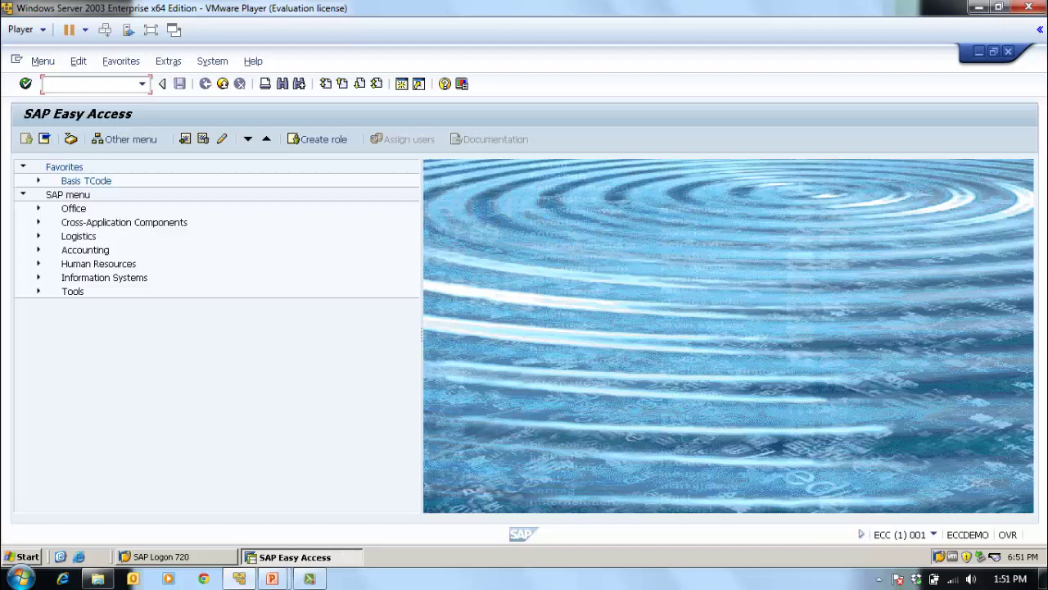
- Open the Transport Organizer with transaction se09
text(se09)
key(Return)
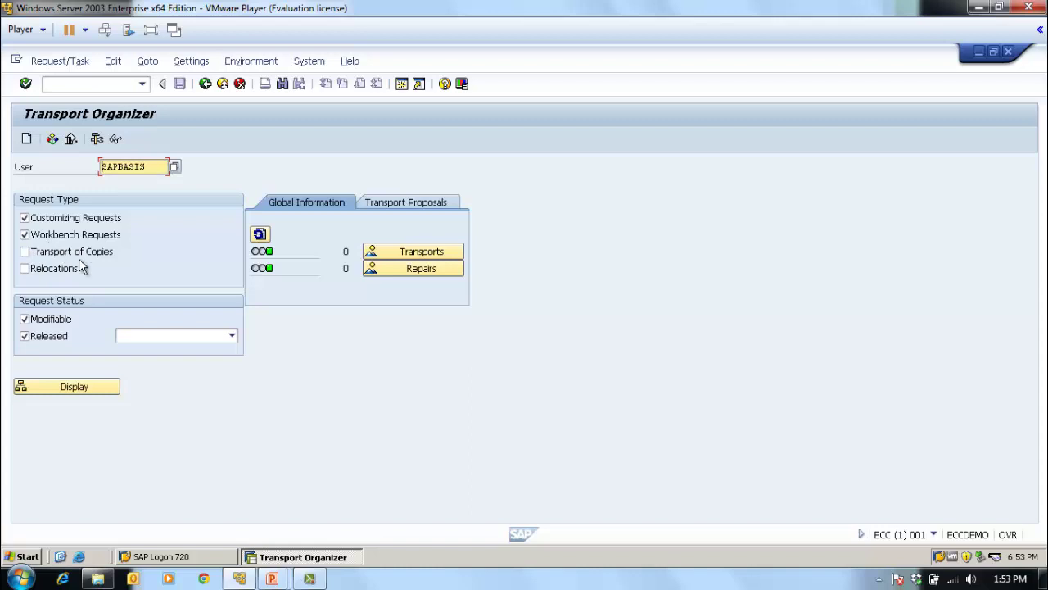
click(26, 267)
- Switch to the PowerPoint slide on transport requests and assigned tasks, then return to the Transport Organizer in SAP
mouse_move(272, 576)
click(344, 529)
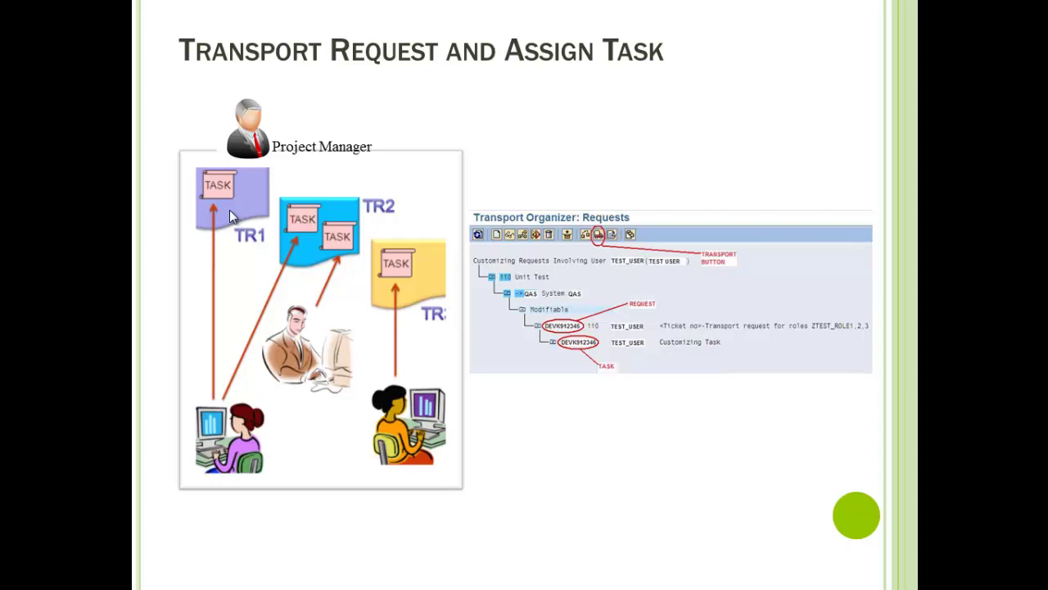
key(alt+Tab)
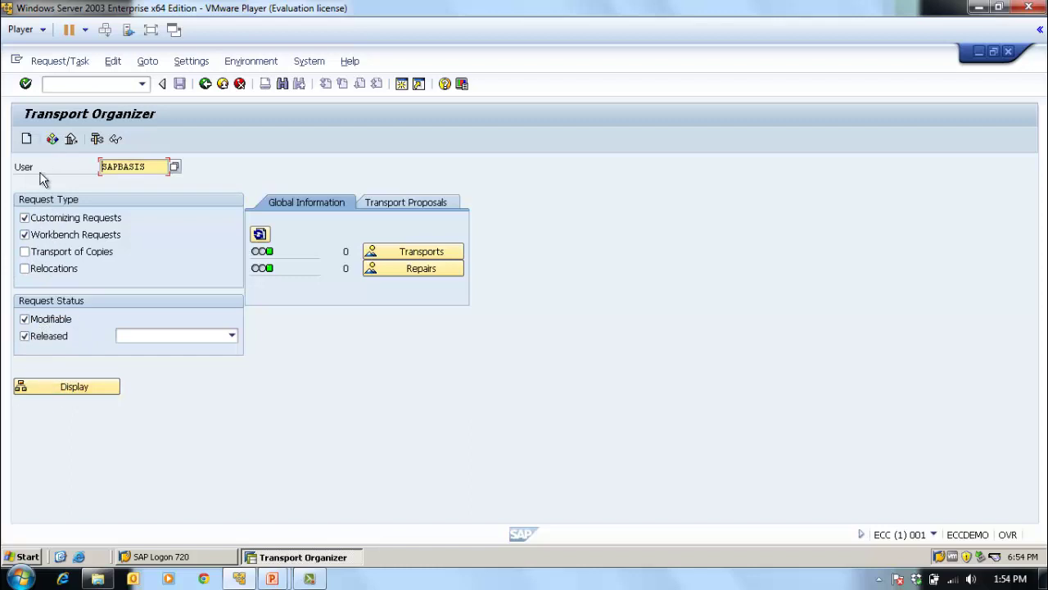
- Display the customizing and workbench requests of user SAPBASIS, both modifiable and released, and select request ECCK900018
click(154, 166)
click(67, 388)
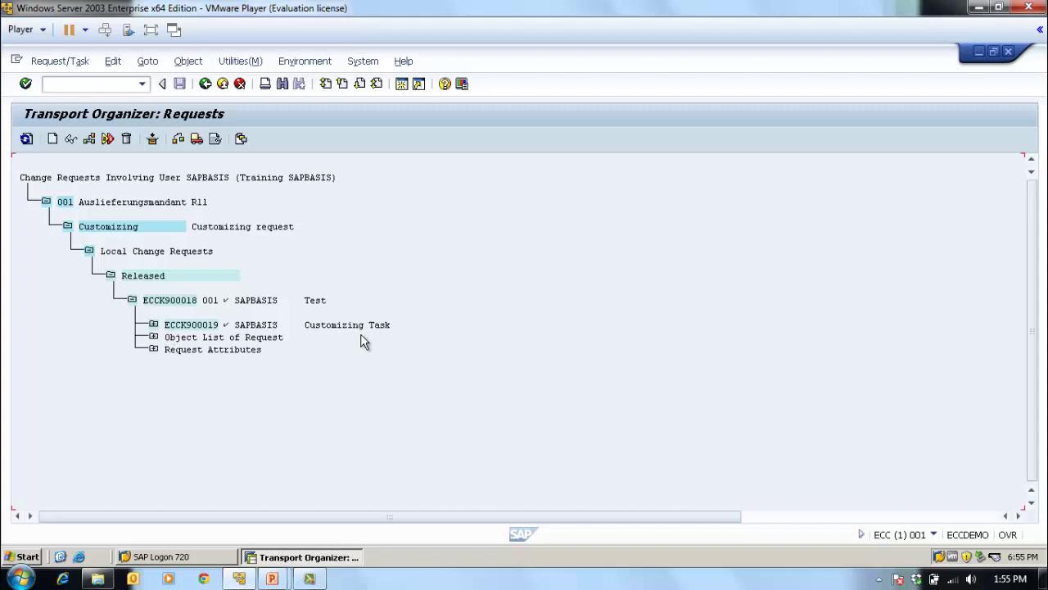
click(177, 300)
- Expand customizing task ECCK900019 to inspect the role it contains, then collapse the task again
click(153, 324)
click(154, 325)
click(154, 325)
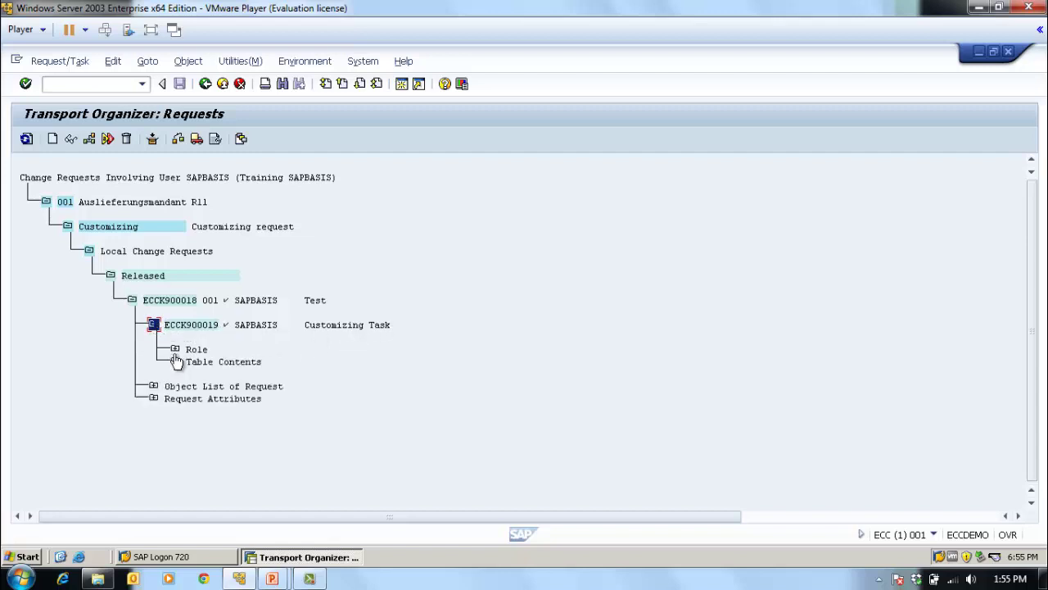
click(175, 349)
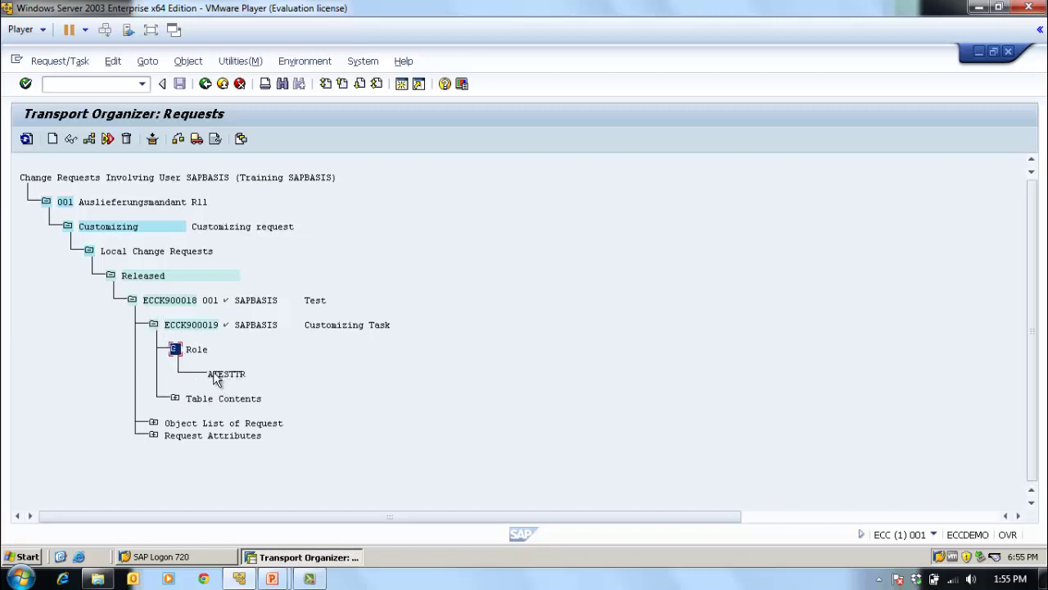
click(213, 374)
click(187, 325)
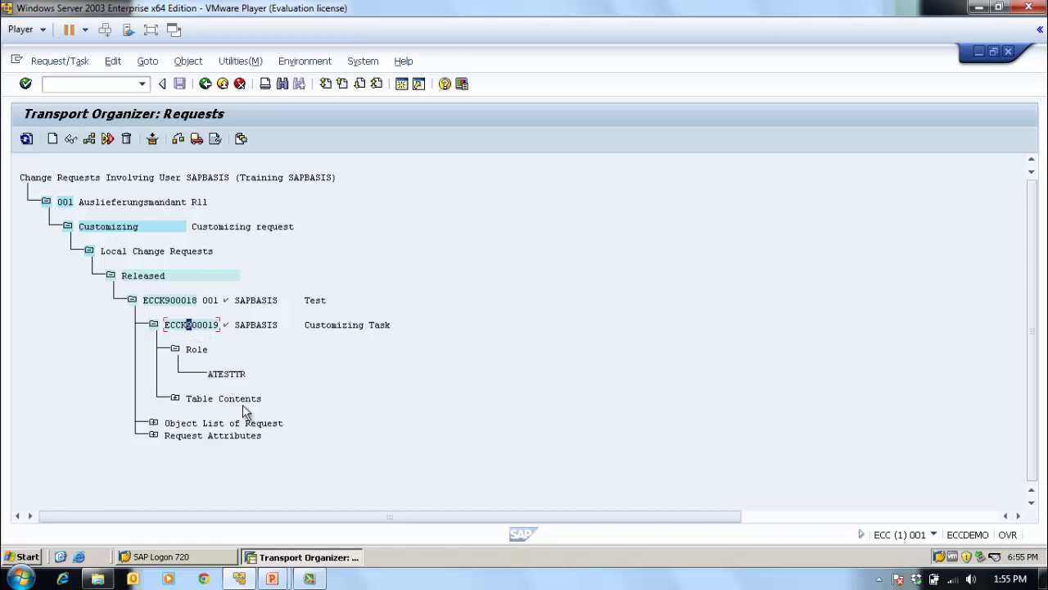
click(153, 324)
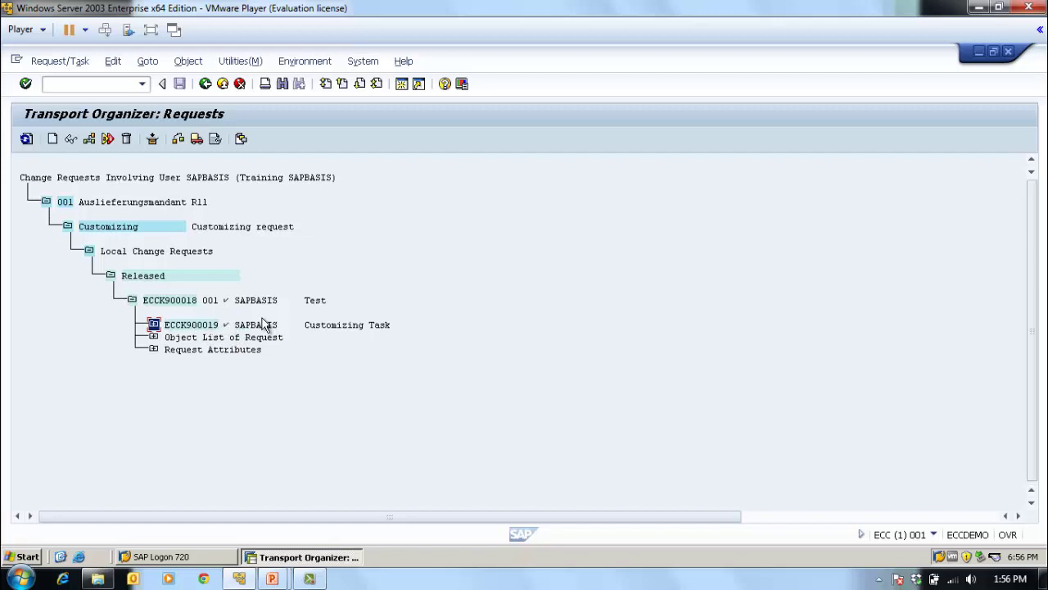
- Open request ECCK900018 and examine the comment, role and table contents entries in its object list
click(173, 302)
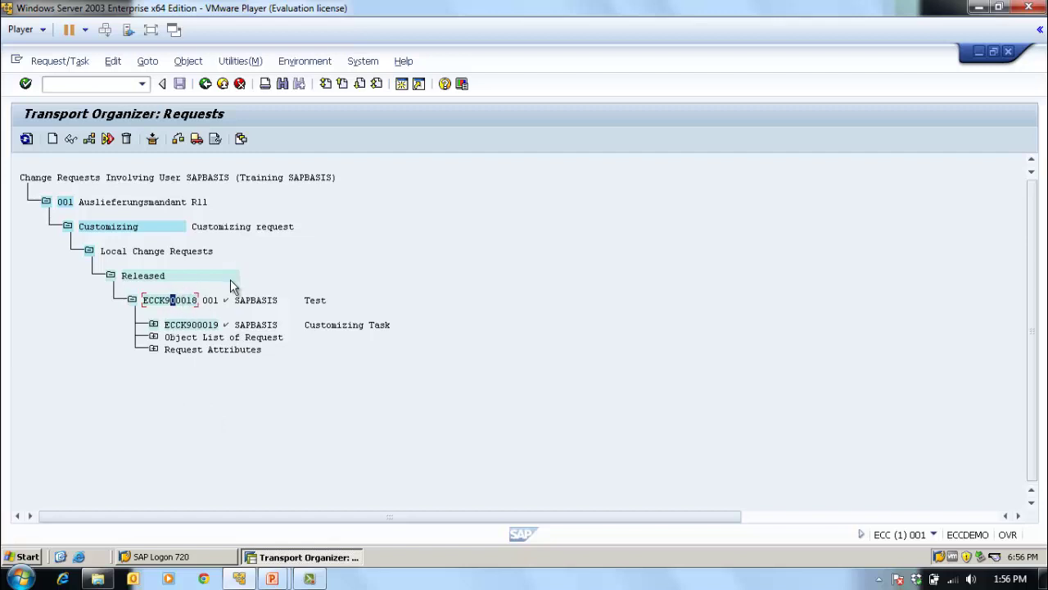
double_click(170, 301)
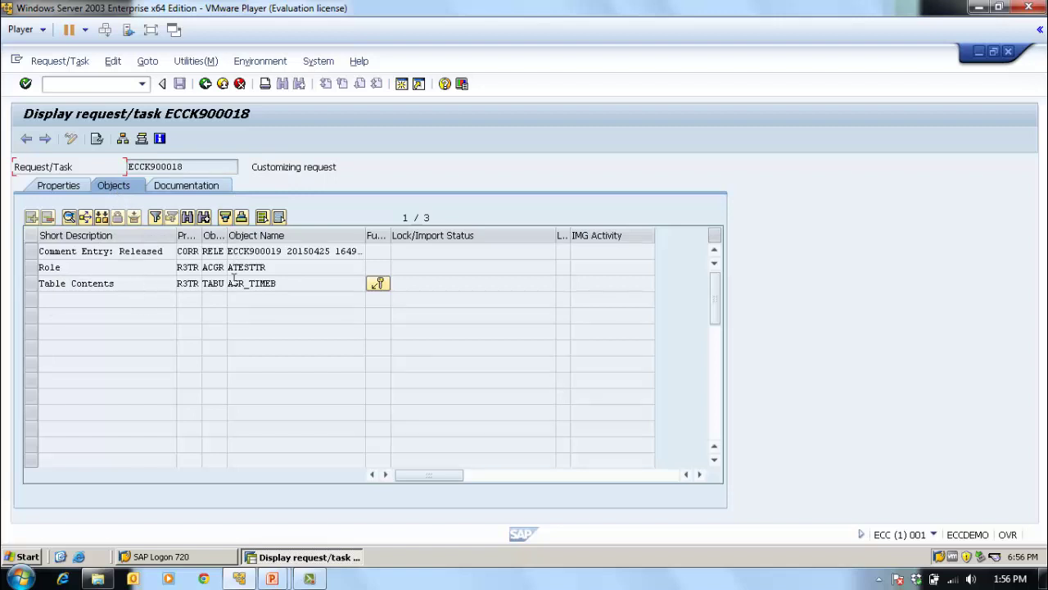
click(120, 251)
double_click(147, 251)
drag(238, 252, 313, 290)
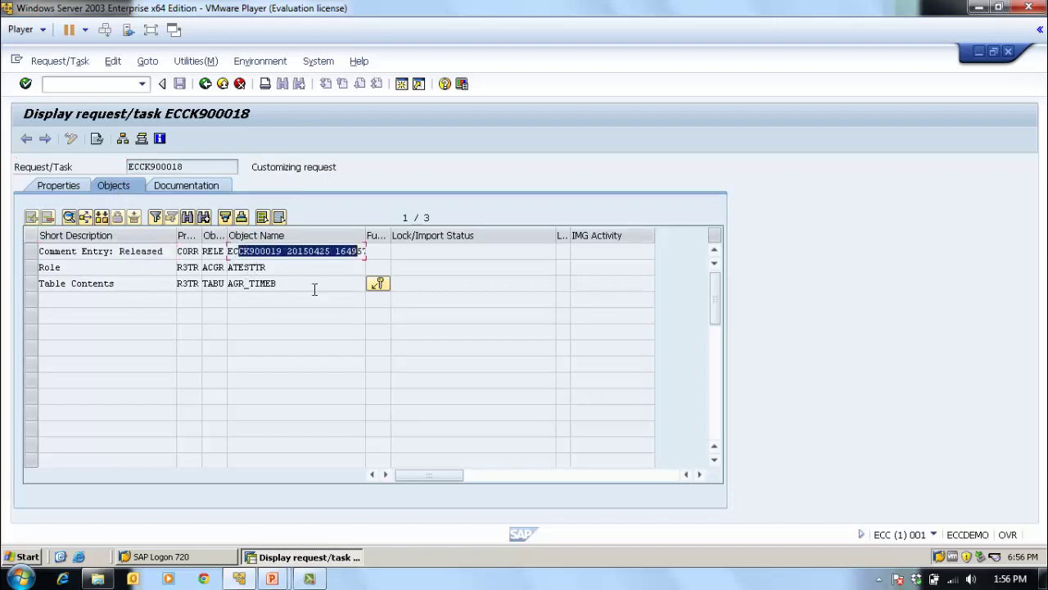
drag(229, 252, 378, 250)
click(310, 266)
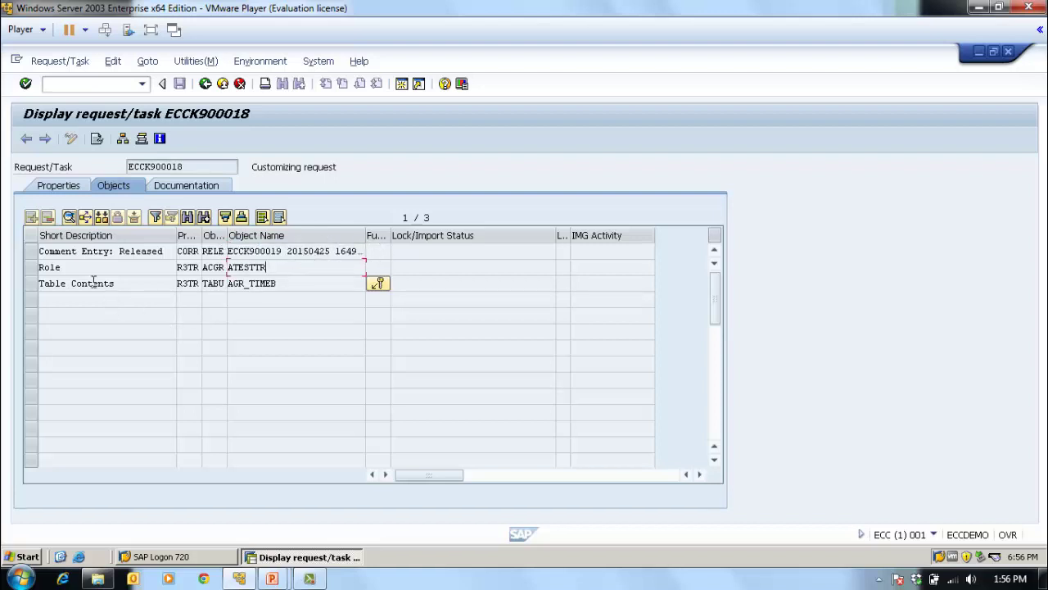
drag(71, 266, 36, 267)
drag(287, 267, 249, 267)
drag(116, 283, 39, 284)
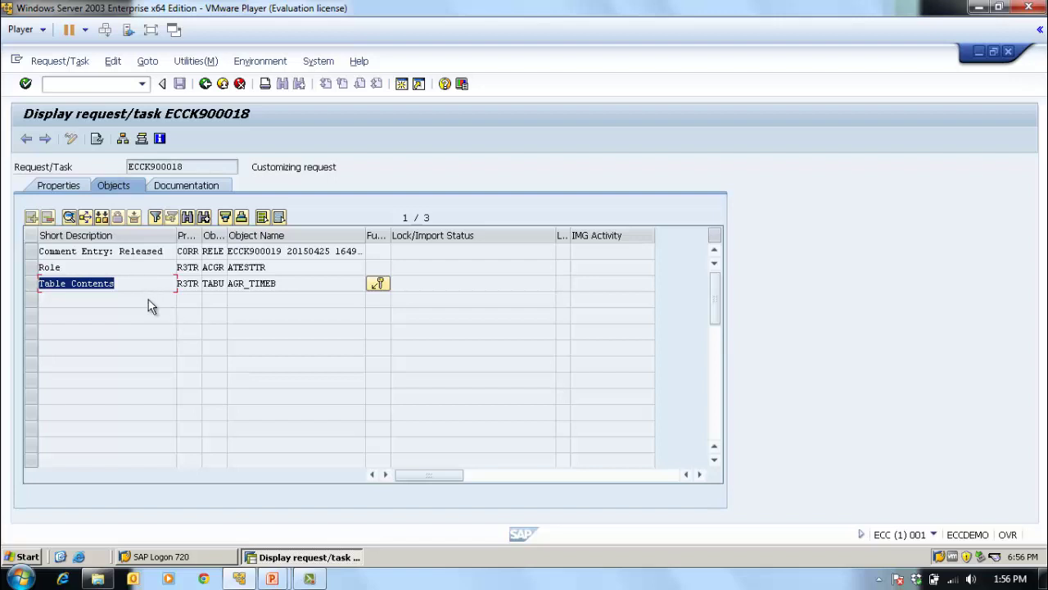
click(296, 282)
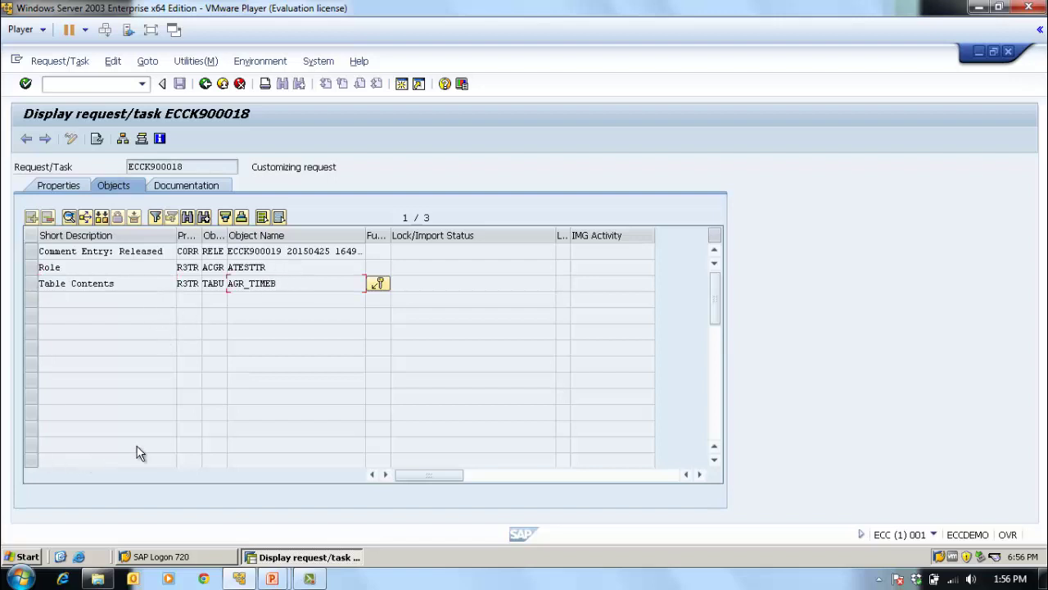
- Review the properties and documentation of request ECCK900018, then return to the request list
click(58, 185)
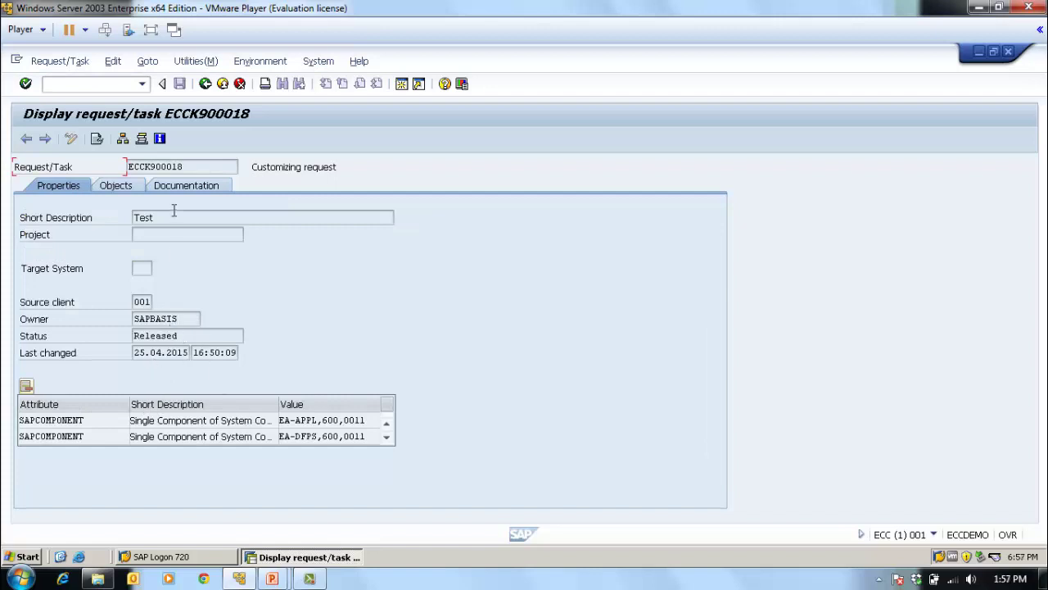
click(194, 188)
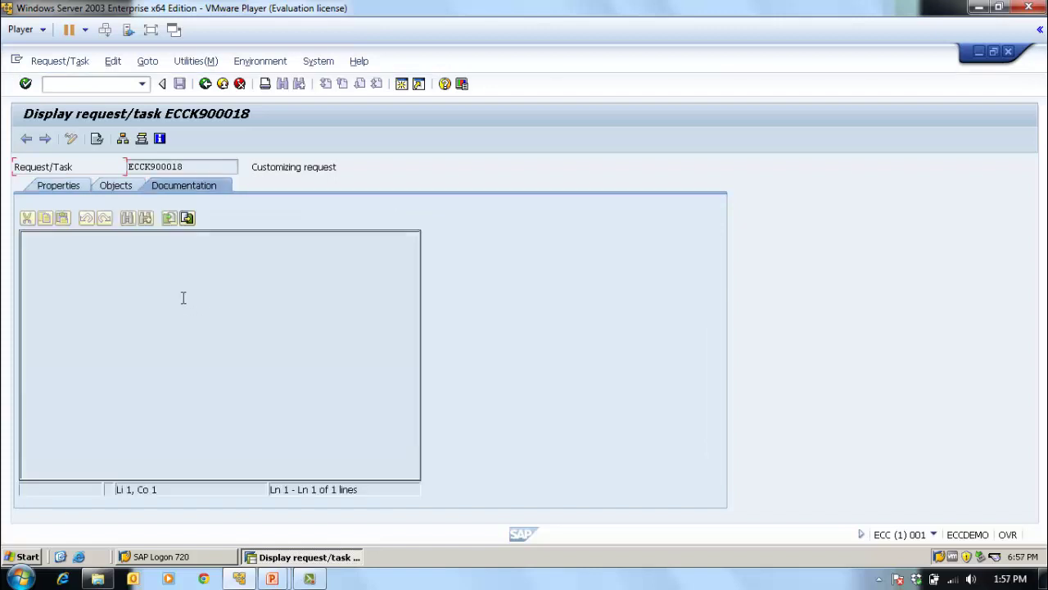
click(110, 267)
click(152, 316)
click(206, 83)
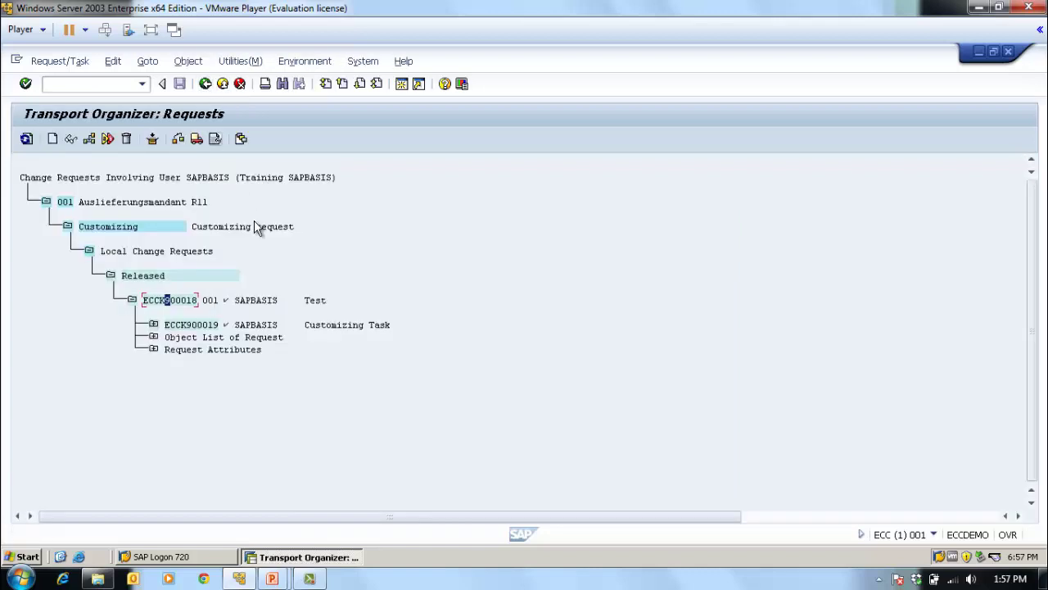
- Go back to the Transport Organizer's initial screen and switch to the PowerPoint slide on transport requests
click(205, 85)
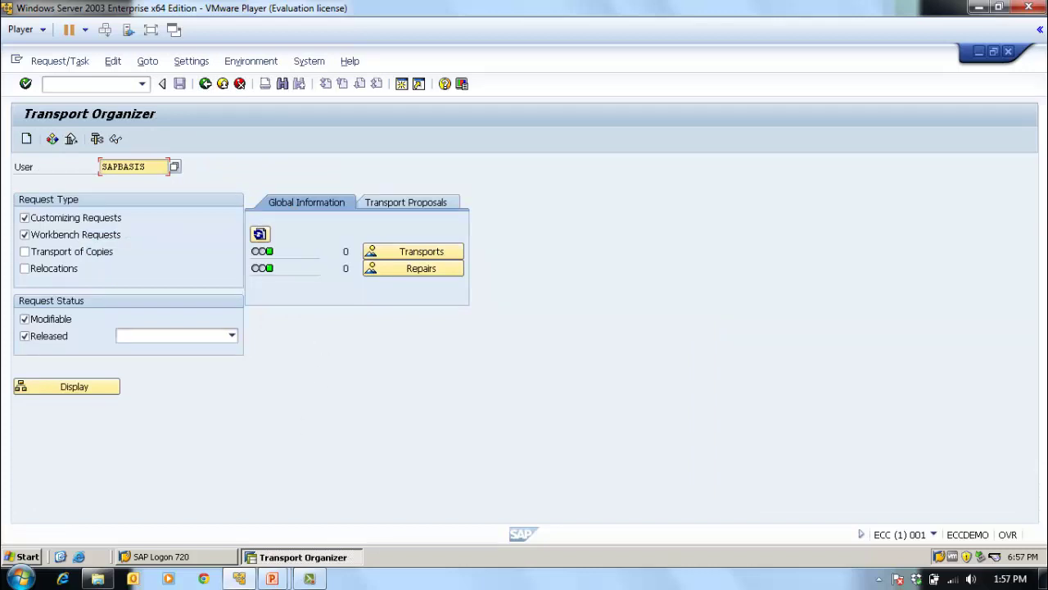
mouse_move(273, 578)
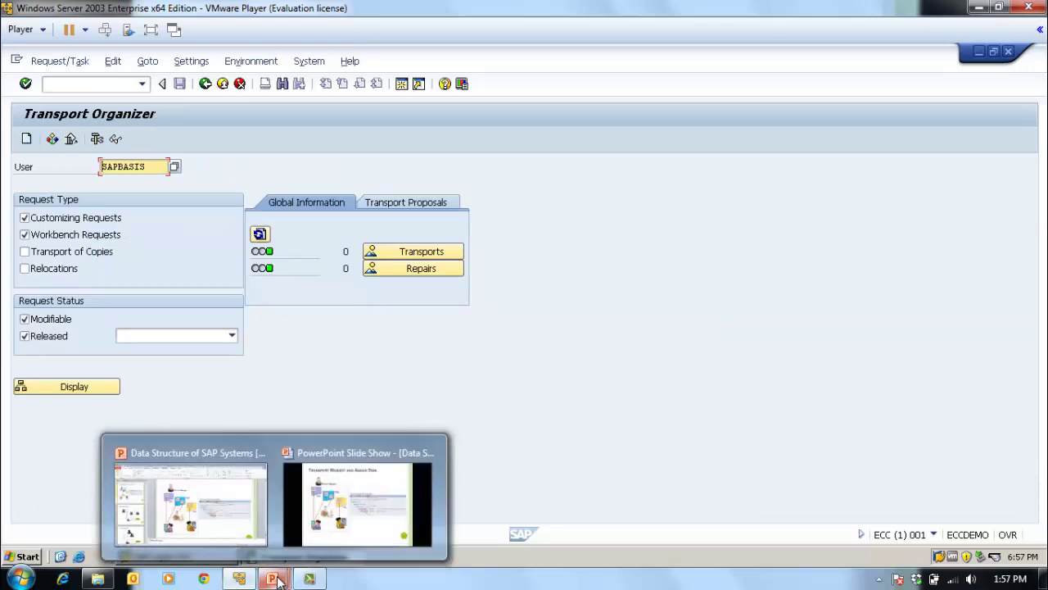
click(342, 517)
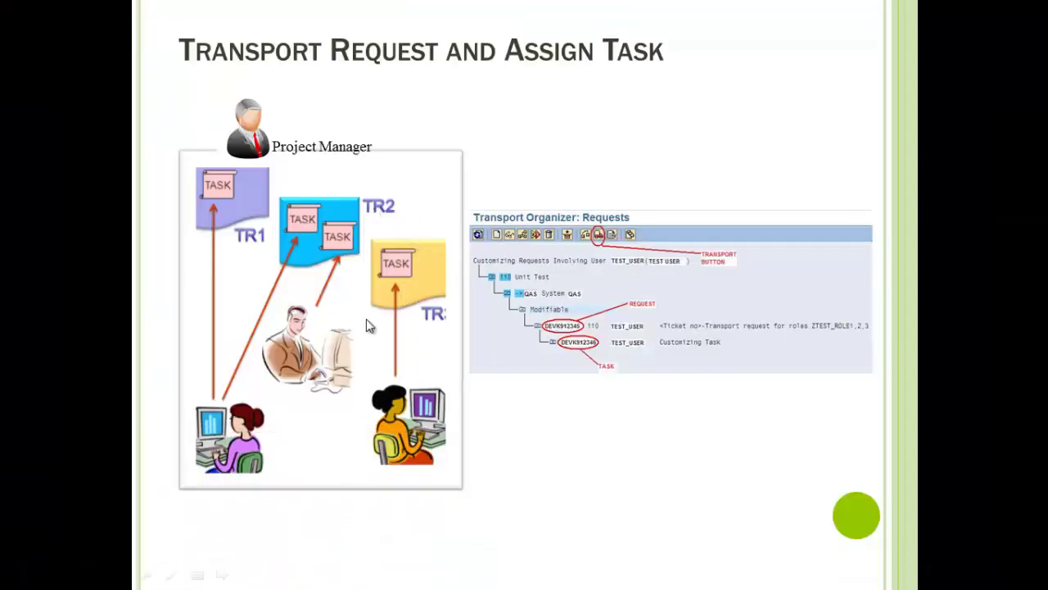
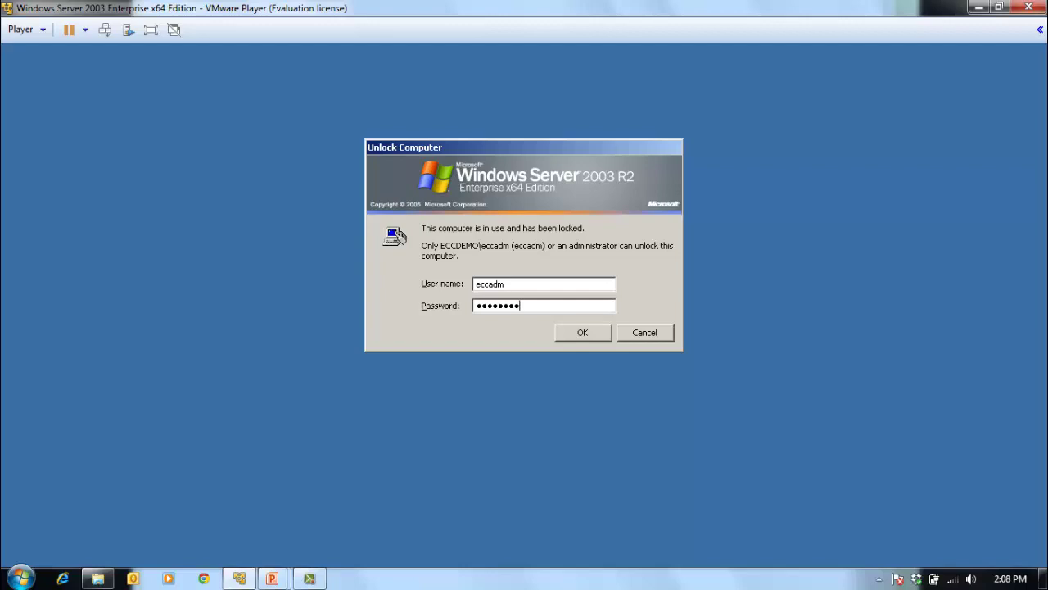
- Unlock the Windows server with the account password, leave the Transport Organizer and open the Data Browser
key(Return)
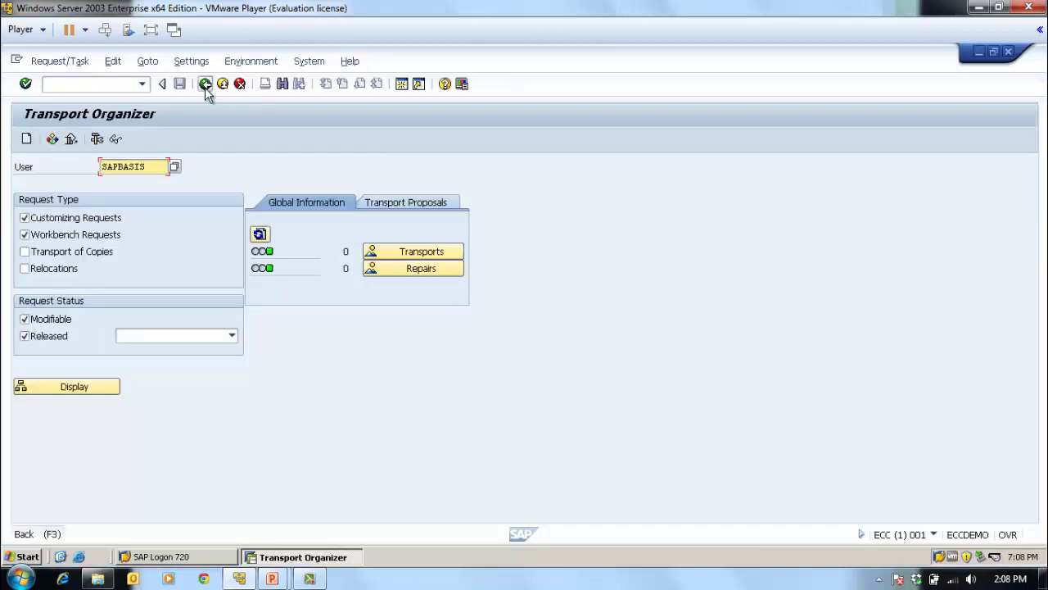
click(205, 84)
click(143, 84)
click(84, 83)
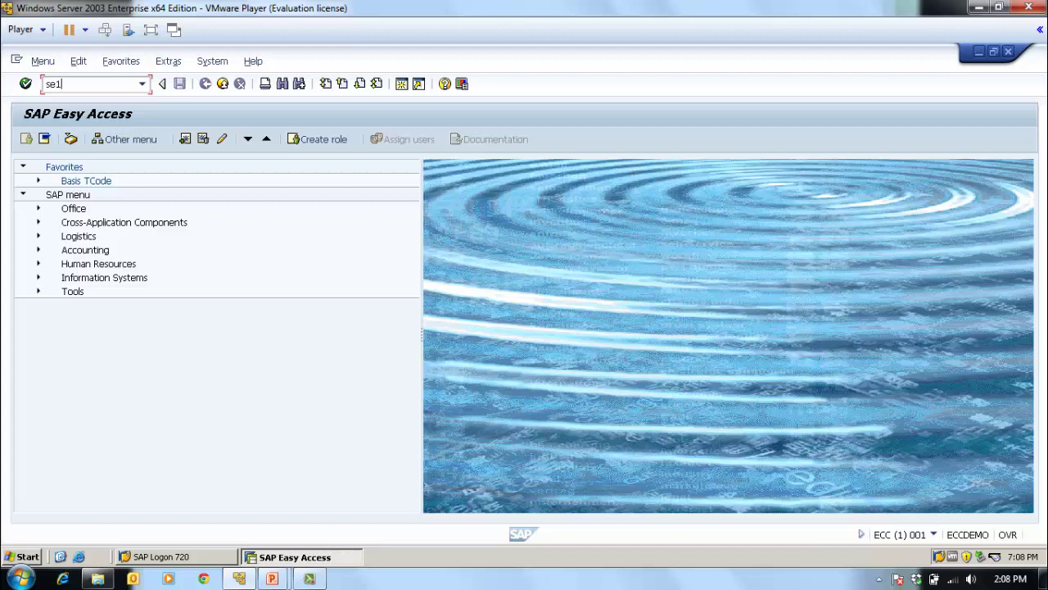
key(Return)
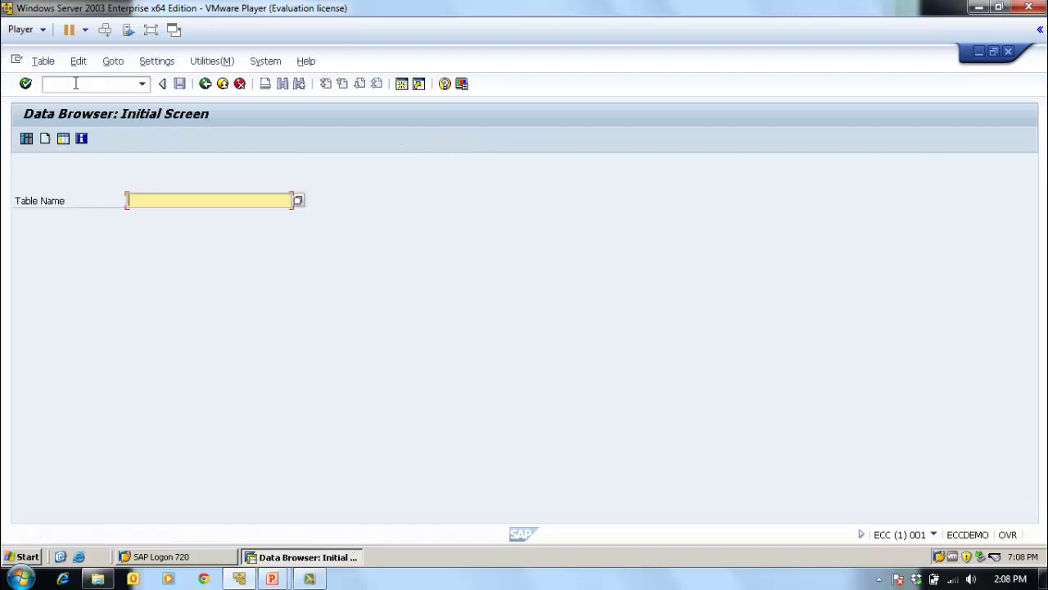
- Open table T001 and add company name, city, country, currency, language and maximum exchange rate deviation as selection fields
text(t001)
key(Return)
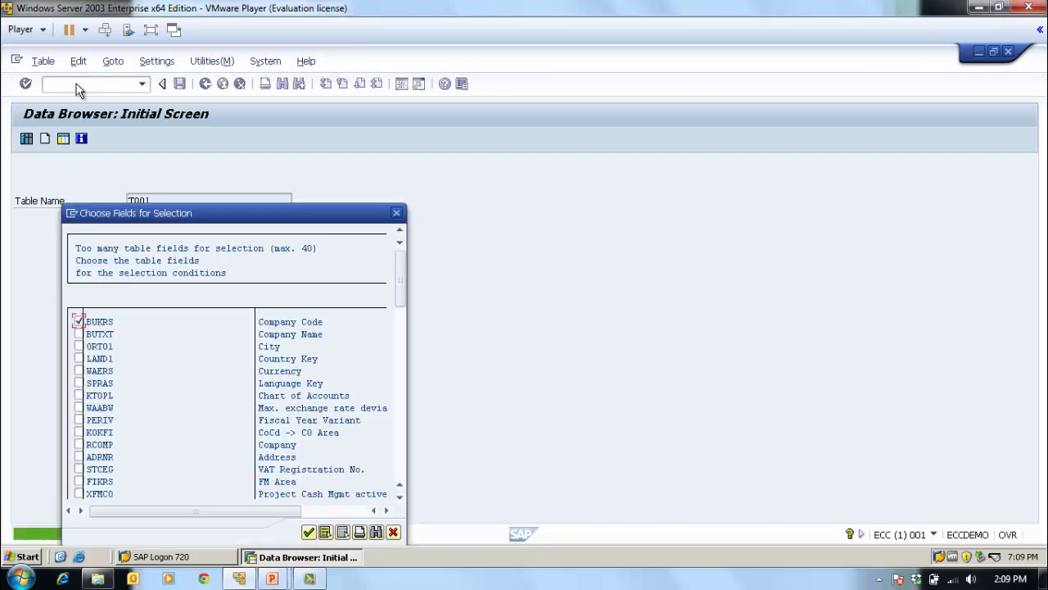
drag(220, 216, 362, 95)
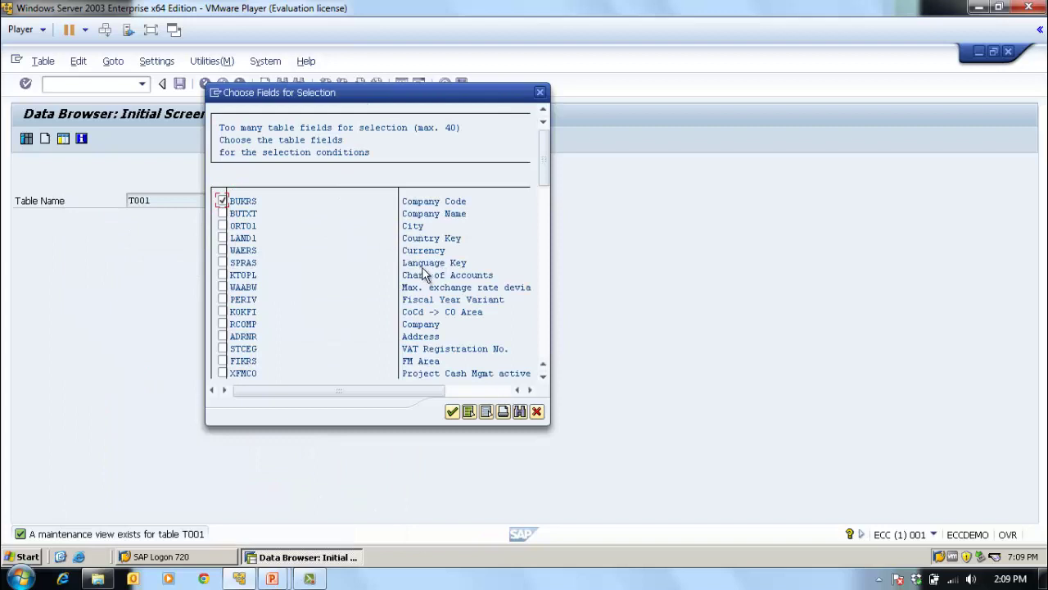
click(222, 212)
click(222, 226)
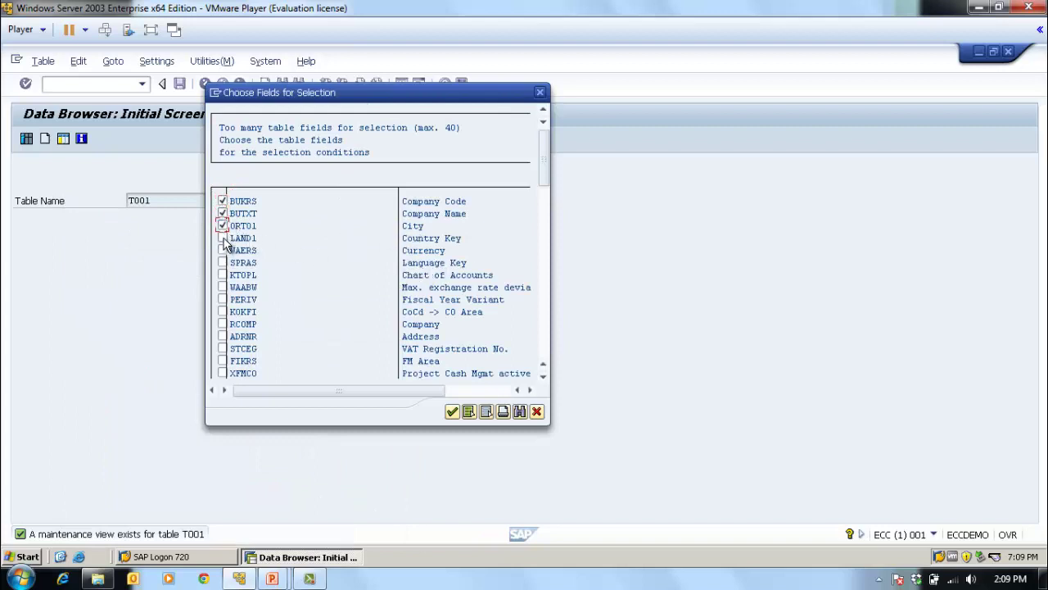
click(222, 238)
click(222, 249)
click(221, 262)
click(221, 287)
click(451, 411)
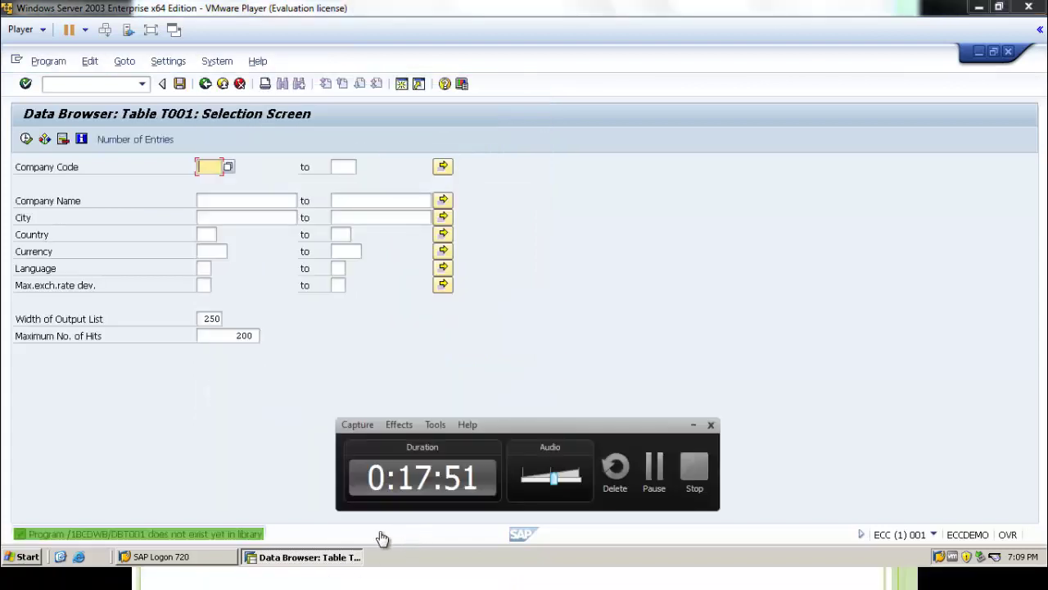
- Check the number of entries in table T001 and close the result
click(690, 424)
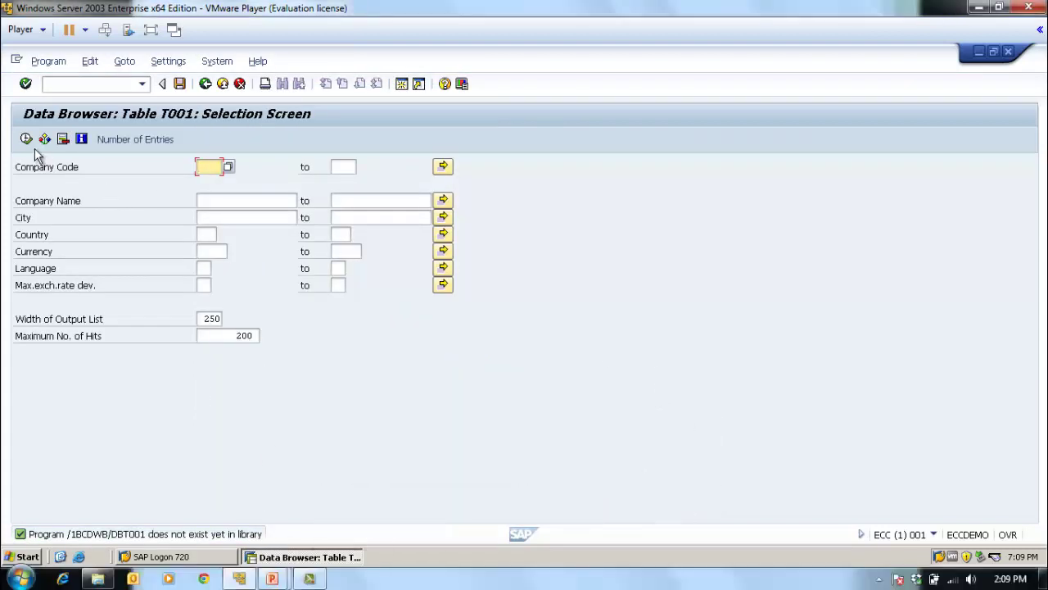
click(131, 139)
click(311, 355)
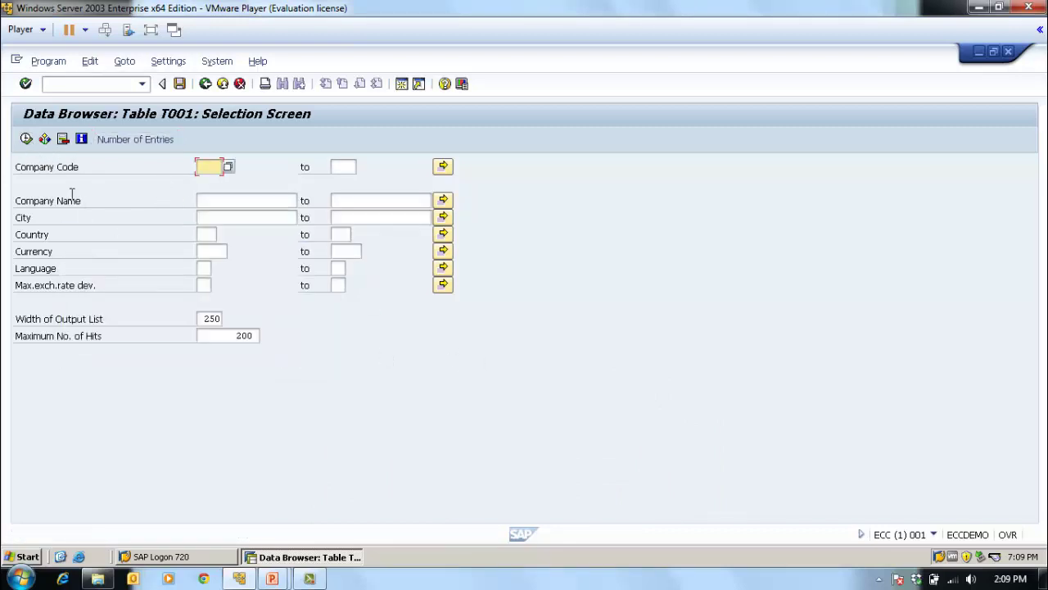
- Display the entries of table T001 without selection criteria and look through the company codes to the end of the list
click(26, 139)
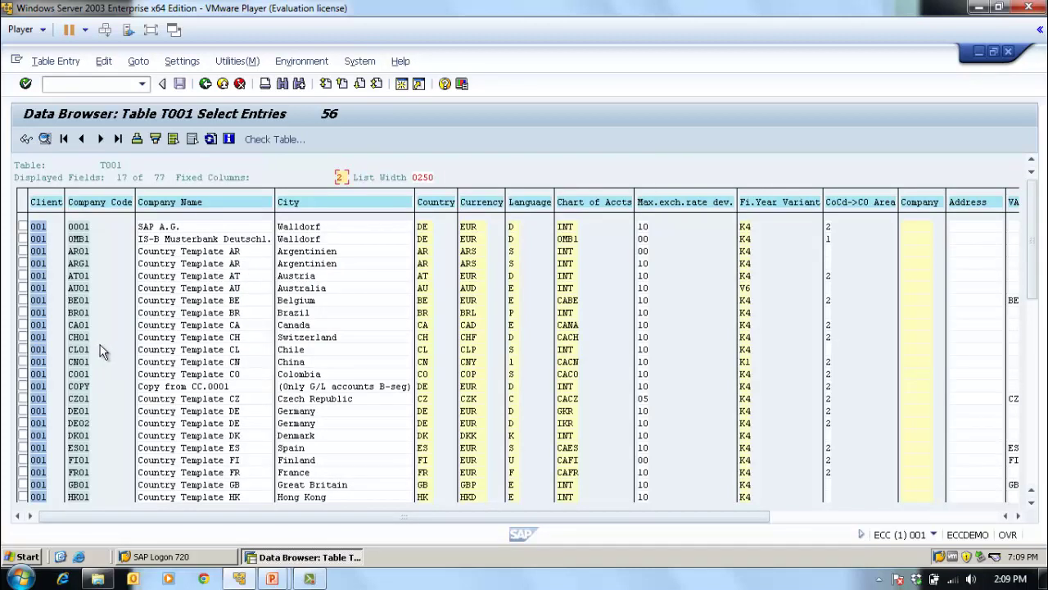
click(1033, 416)
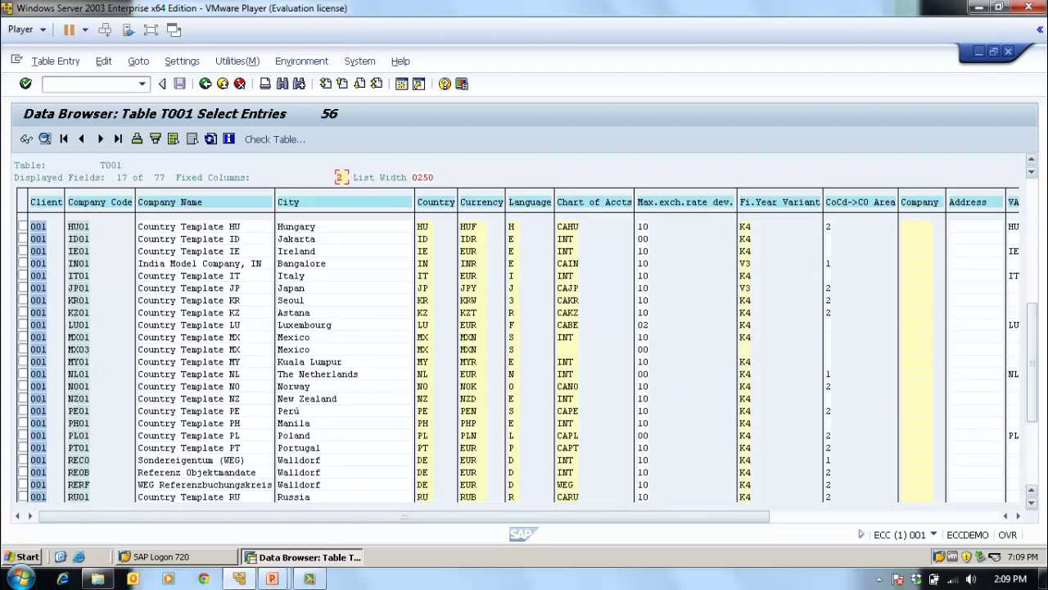
click(1035, 477)
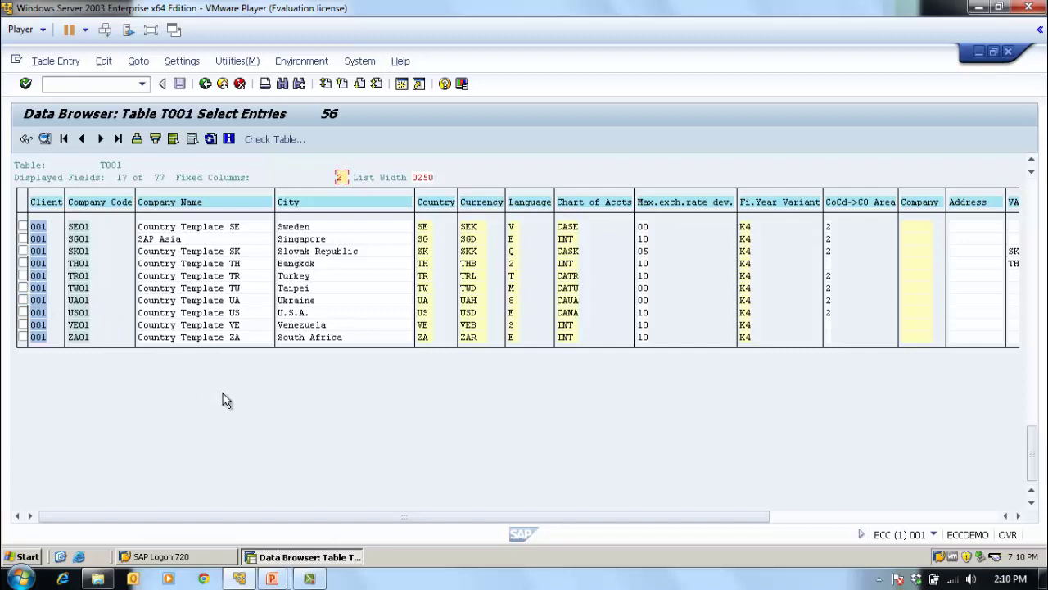
- Return to the start of the T001 entries list and leave the Data Browser for the SAP Easy Access screen
click(1036, 209)
click(1036, 208)
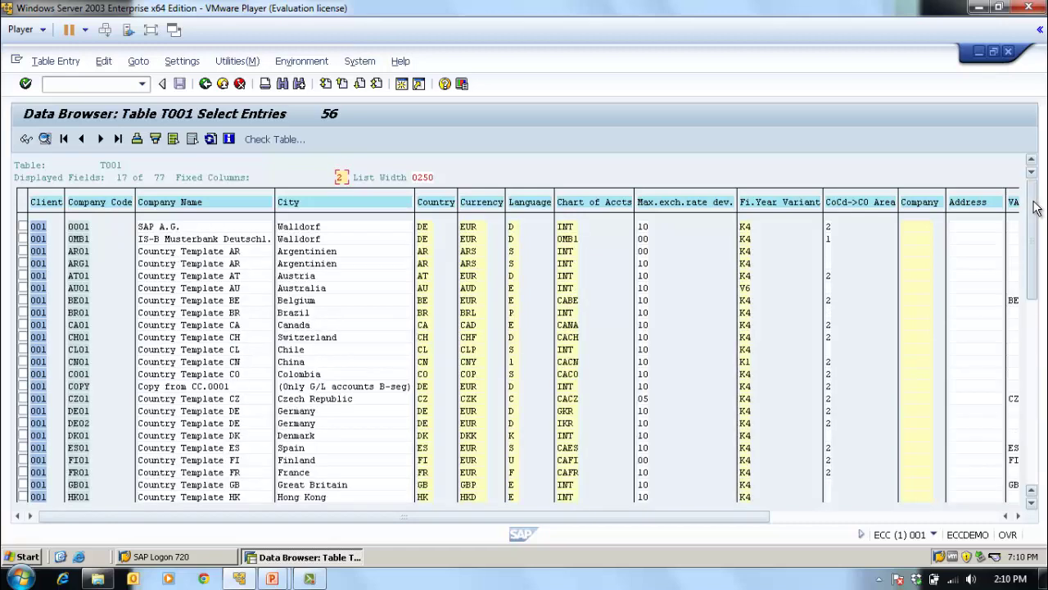
click(206, 86)
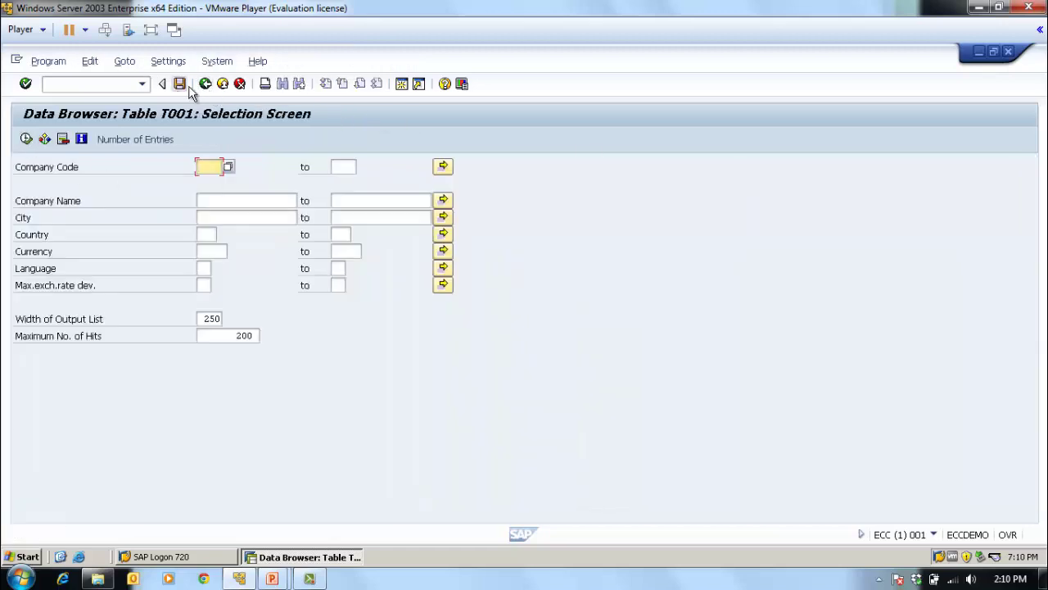
click(206, 86)
click(205, 86)
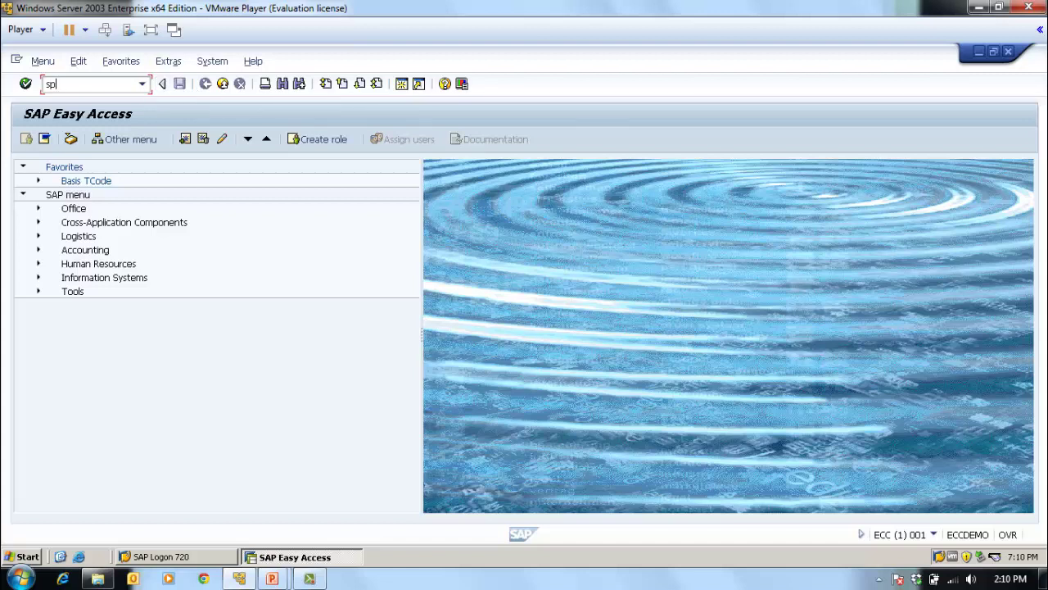
- Open the SAP Reference IMG from project customizing and examine the Cost Elements activities under Controlling, Cost Element Accounting, Master Data
key(Return)
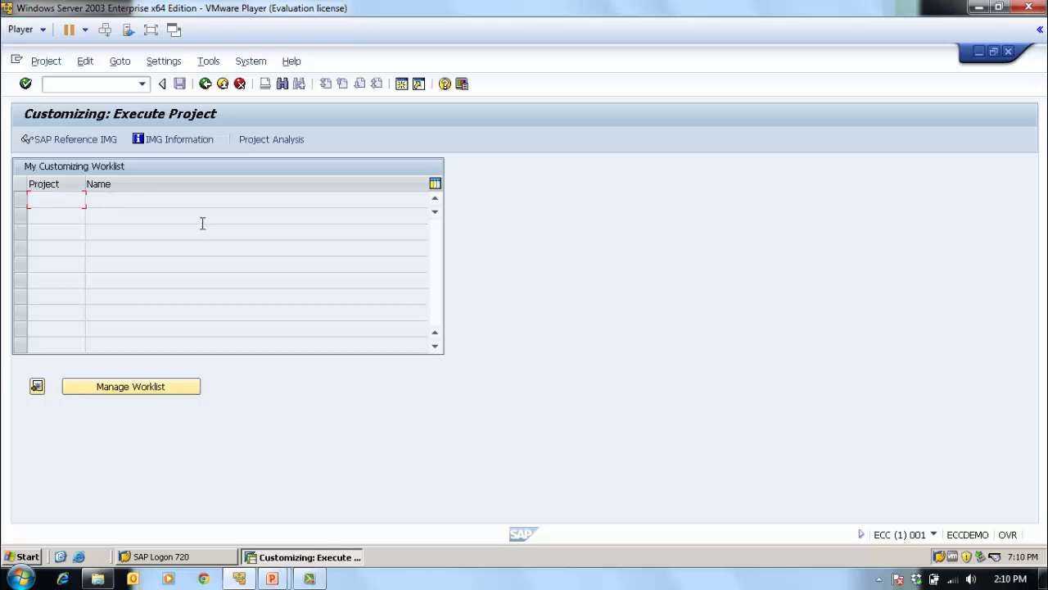
click(71, 144)
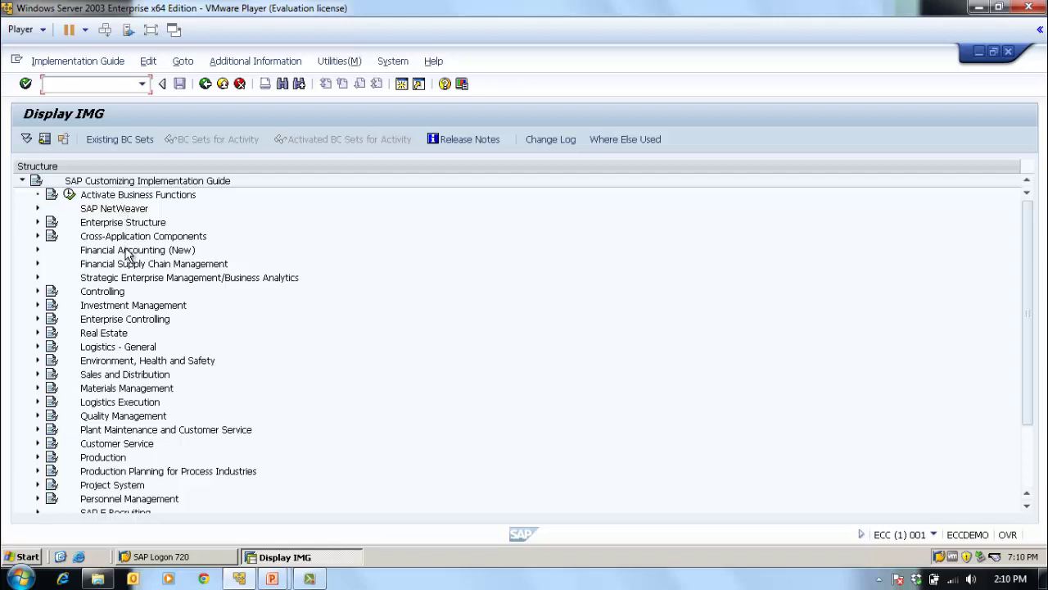
click(37, 291)
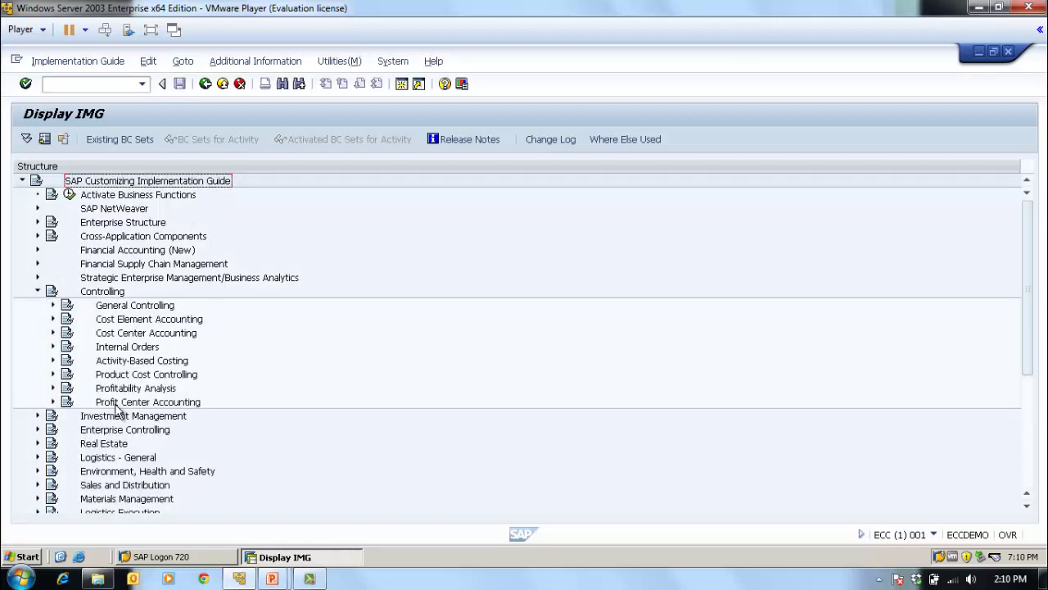
click(52, 319)
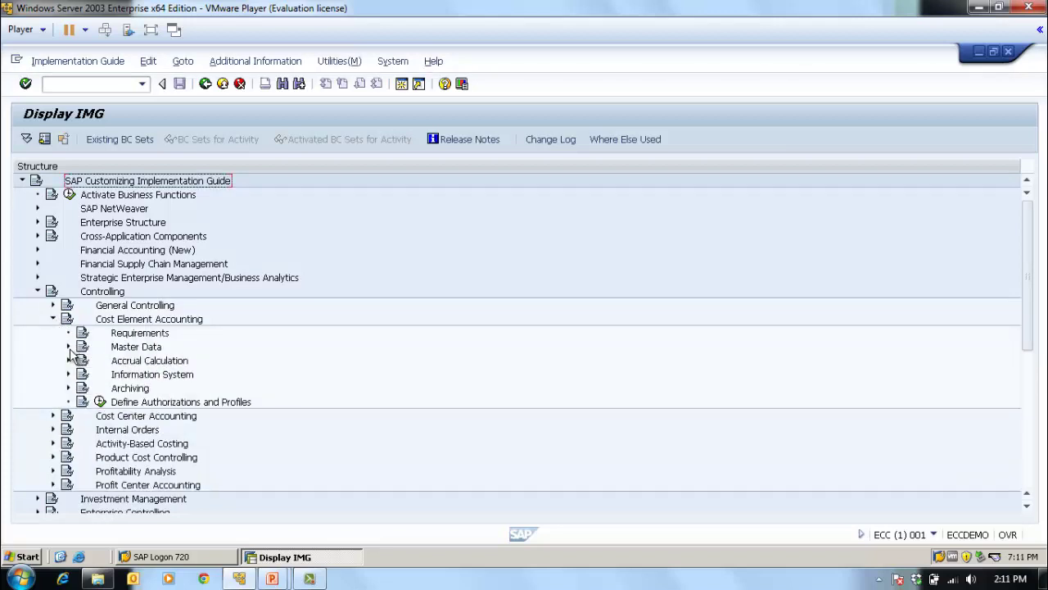
click(68, 346)
click(83, 360)
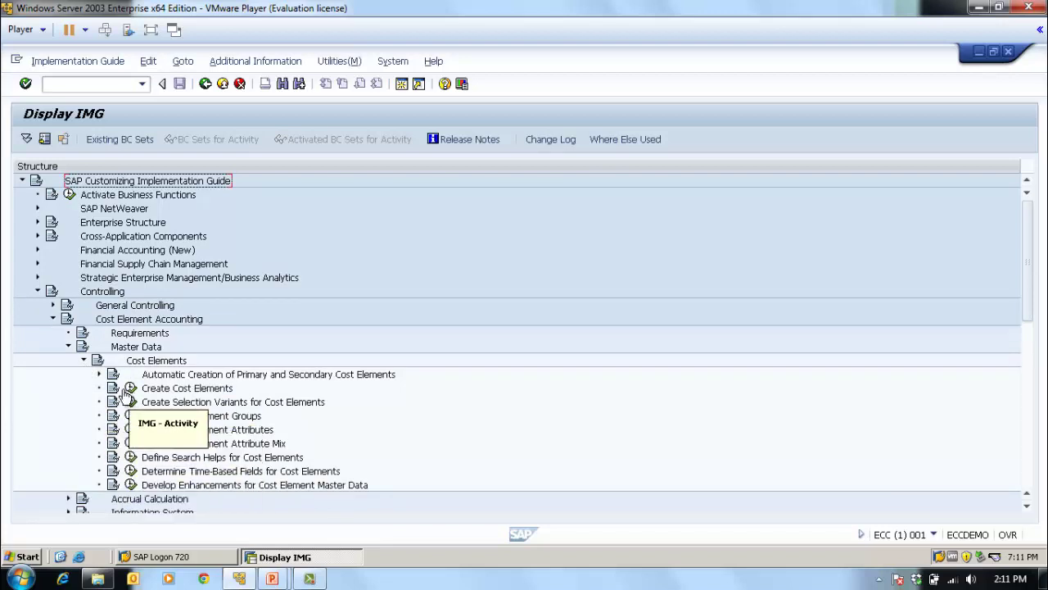
scroll(305, 485, down, 8)
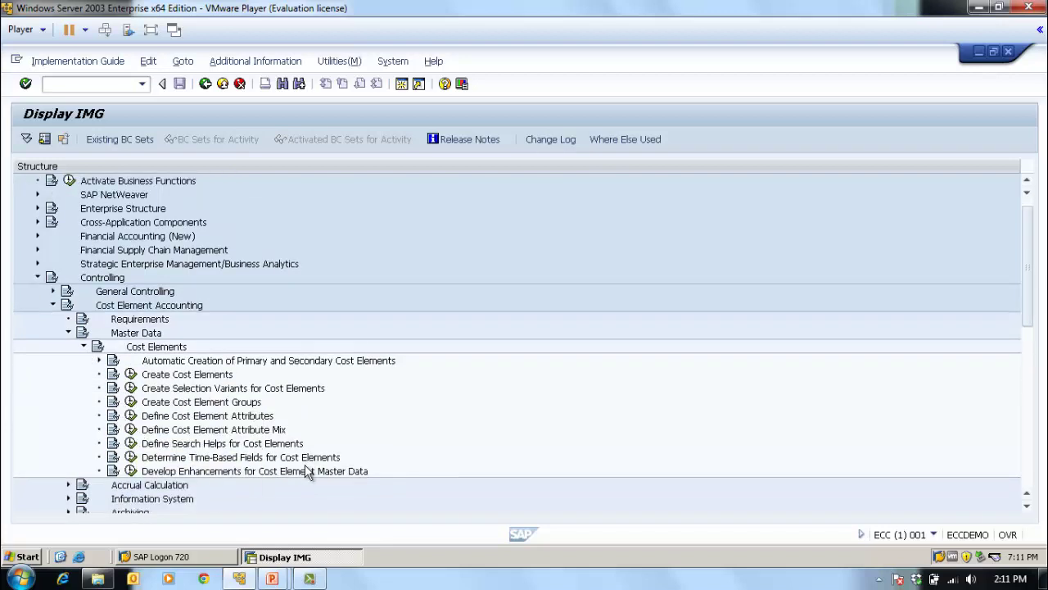
scroll(293, 468, down, 2)
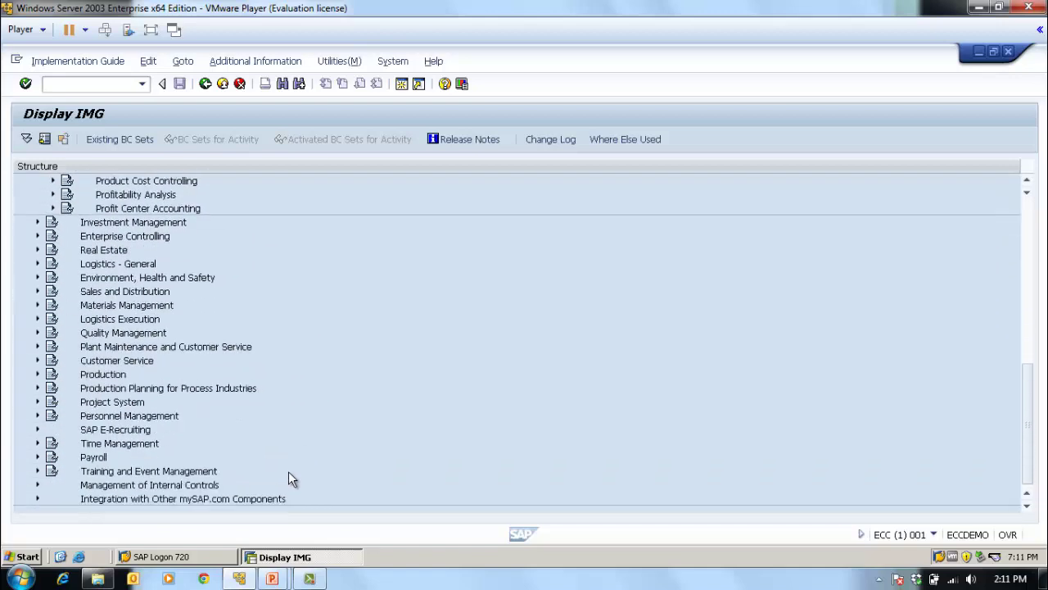
scroll(288, 471, up, 9)
scroll(285, 477, up, 2)
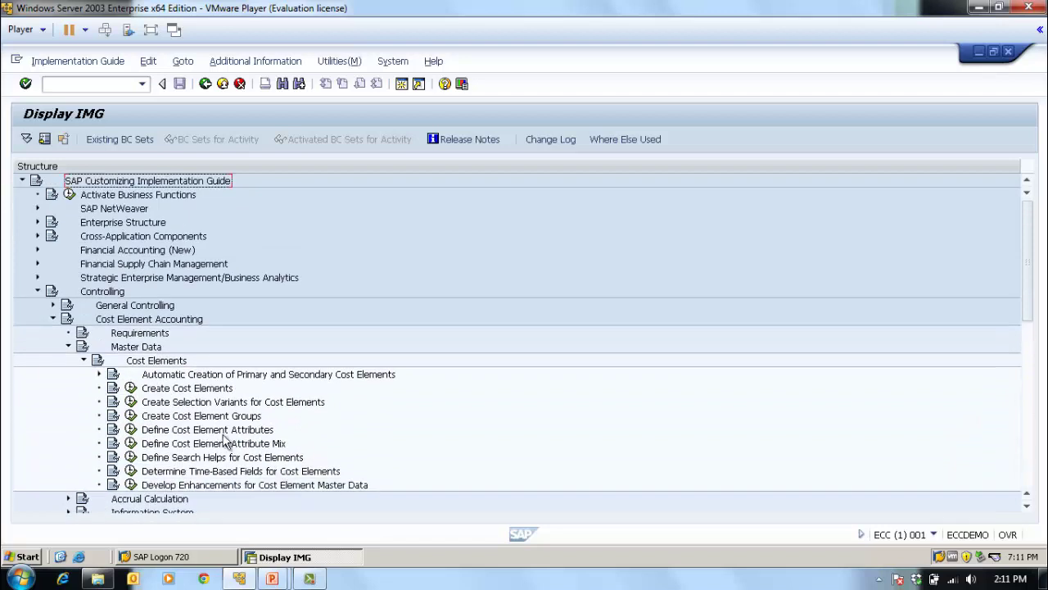
- Collapse Cost Element Accounting, view the Organization activities under General Controlling, and collapse the Controlling node
click(53, 319)
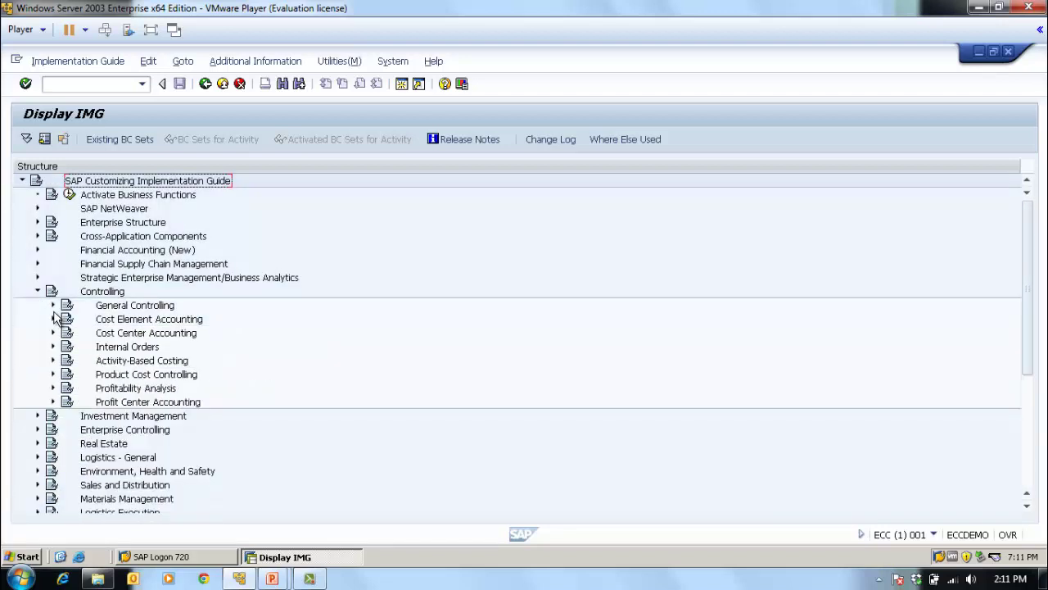
click(53, 305)
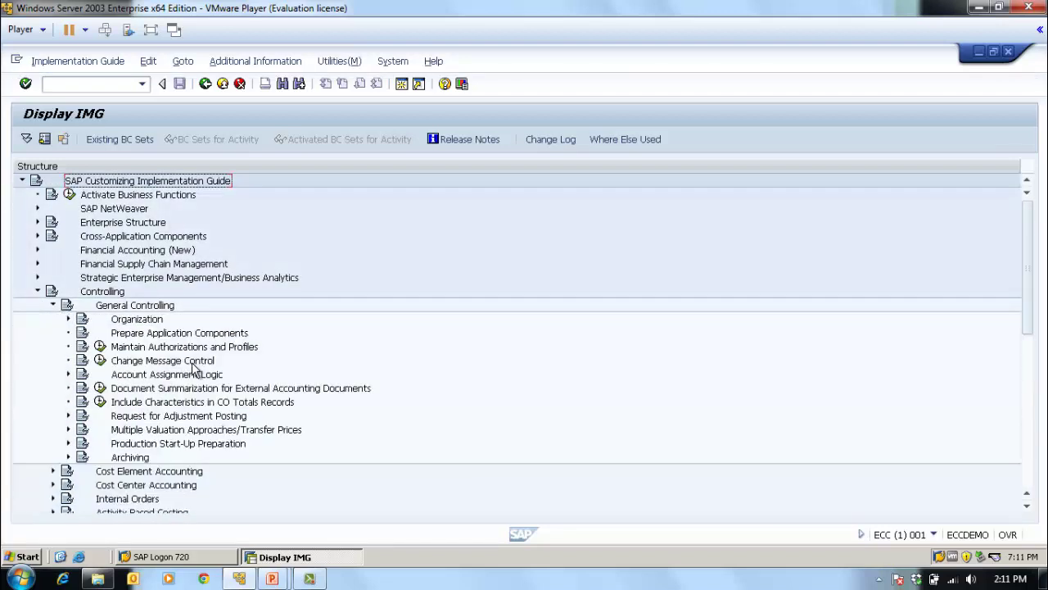
click(68, 319)
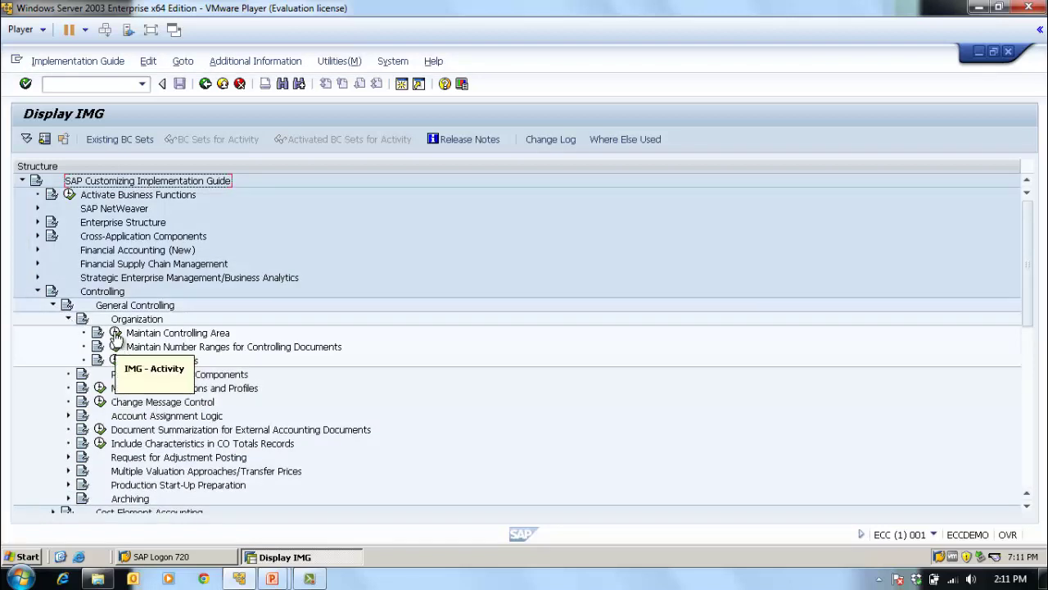
click(50, 305)
click(37, 291)
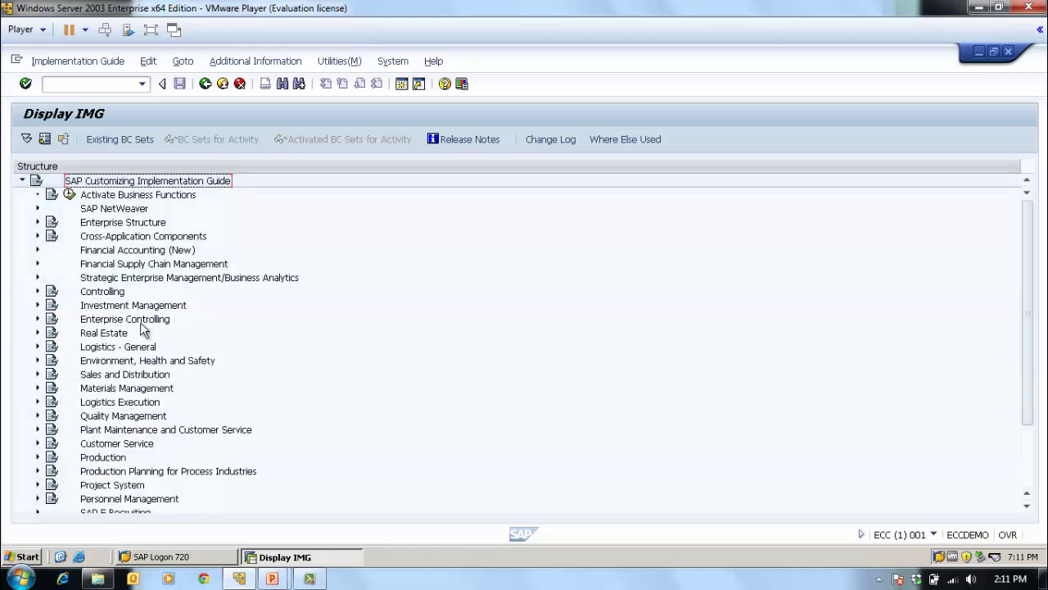
- Leave customizing and switch to the running PowerPoint slide show with the Customizing Request slide
click(203, 83)
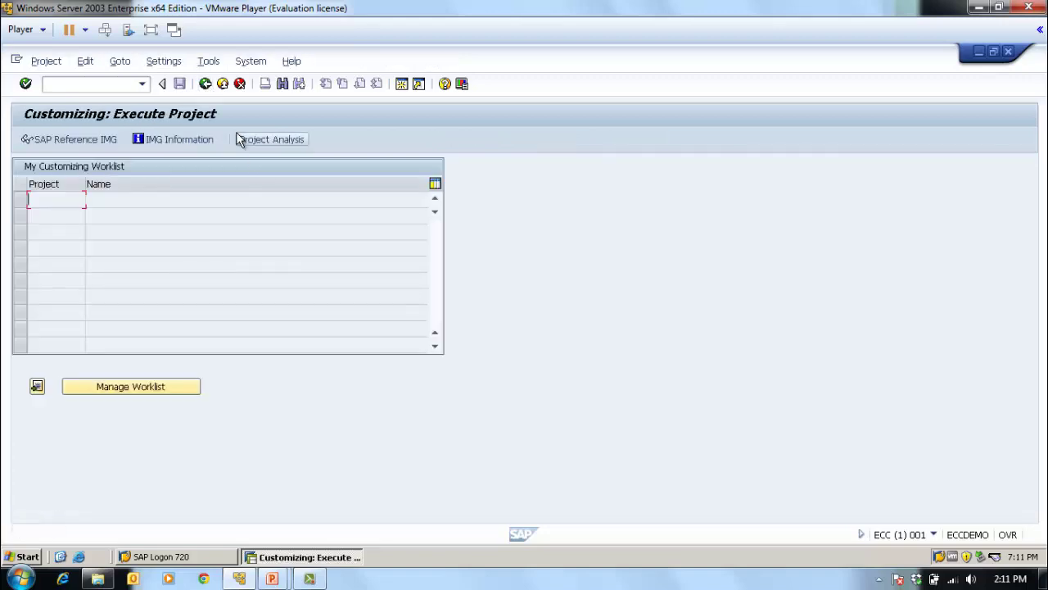
click(205, 85)
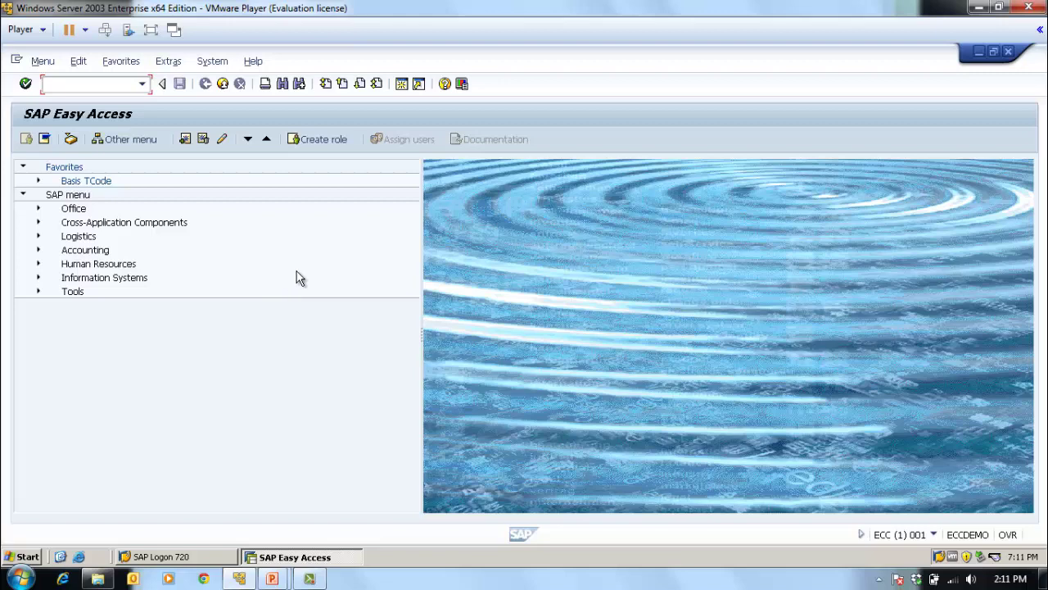
mouse_move(272, 578)
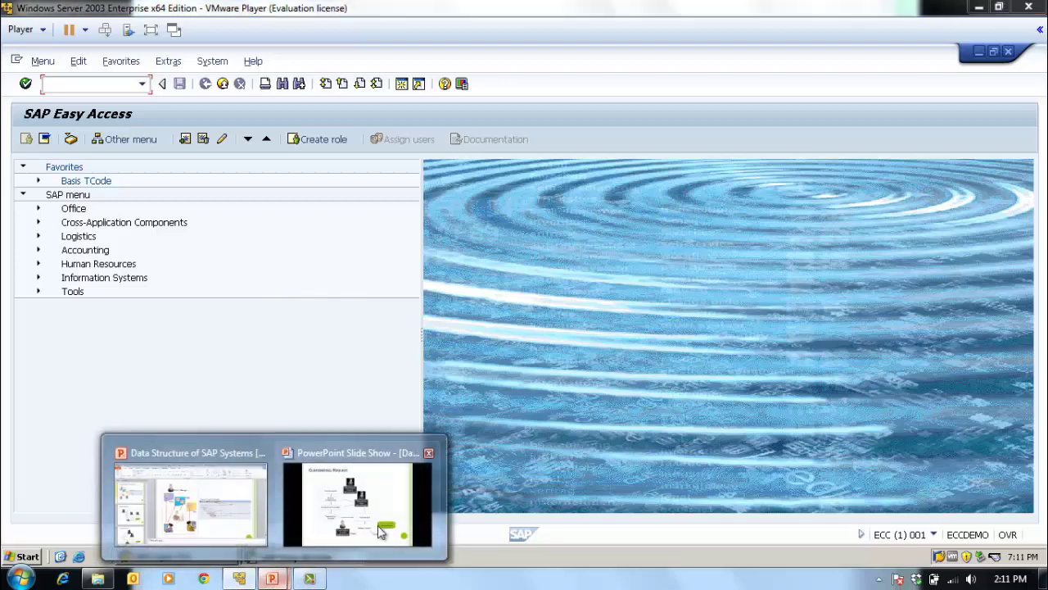
click(374, 491)
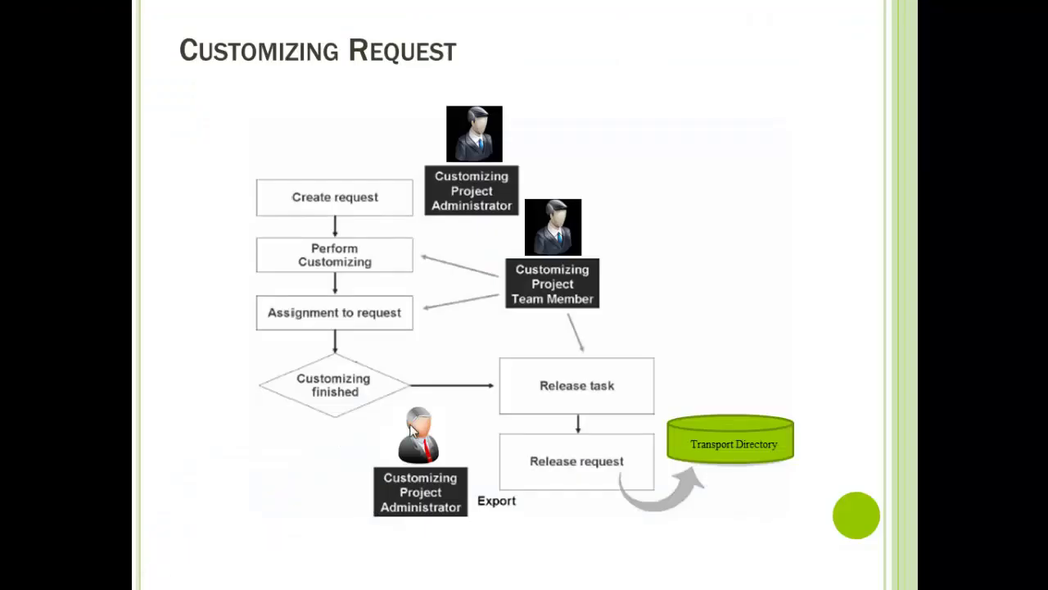
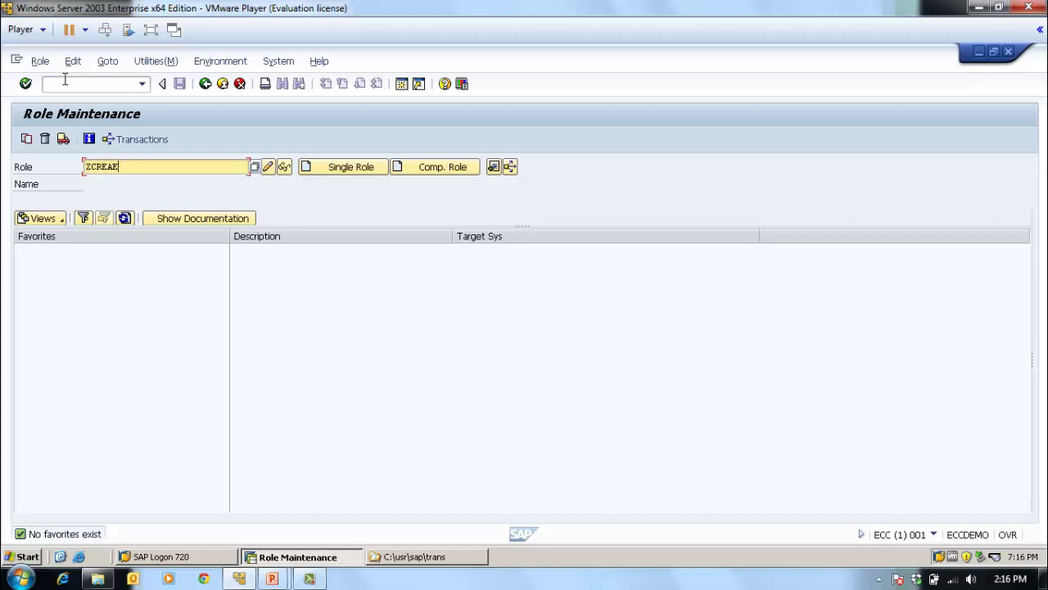
- Create the single role ZCREAEUSER with the description "Create User Role" and save it to open its menu definition
text(ER)
double_click(157, 170)
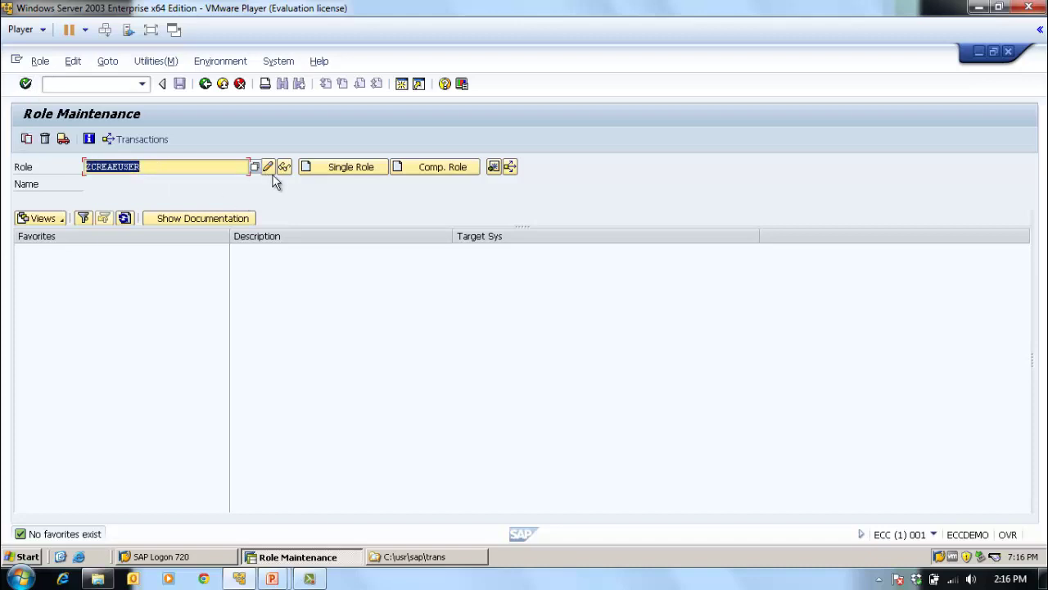
click(349, 174)
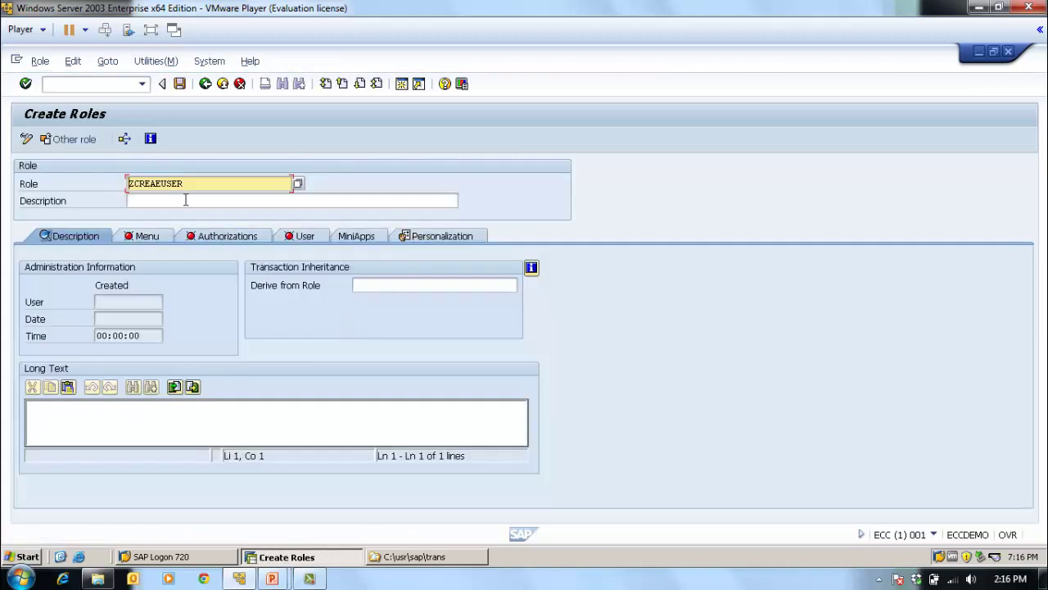
click(186, 199)
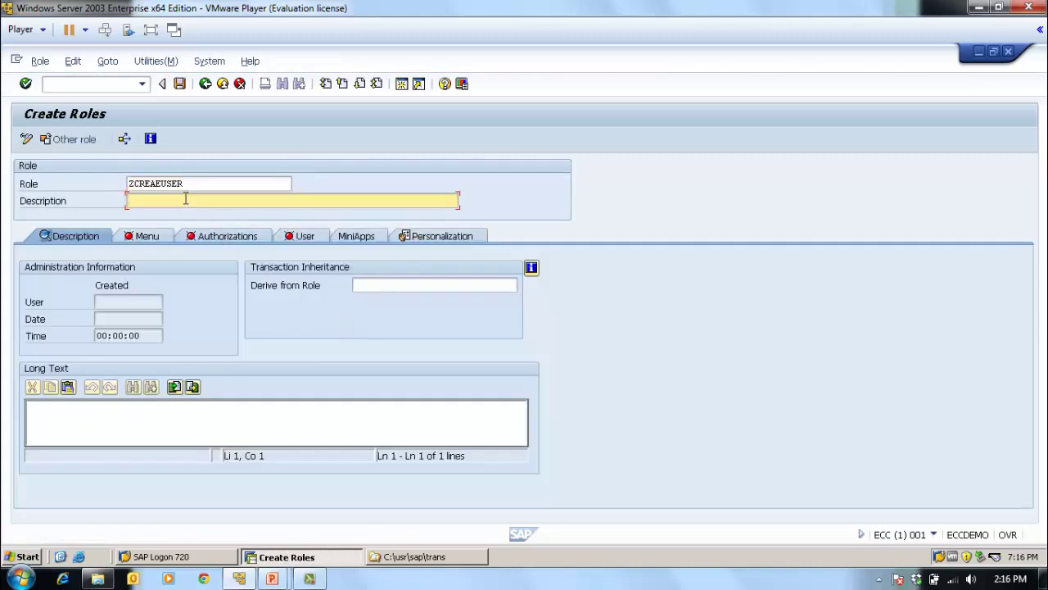
text(Create User Role)
click(145, 236)
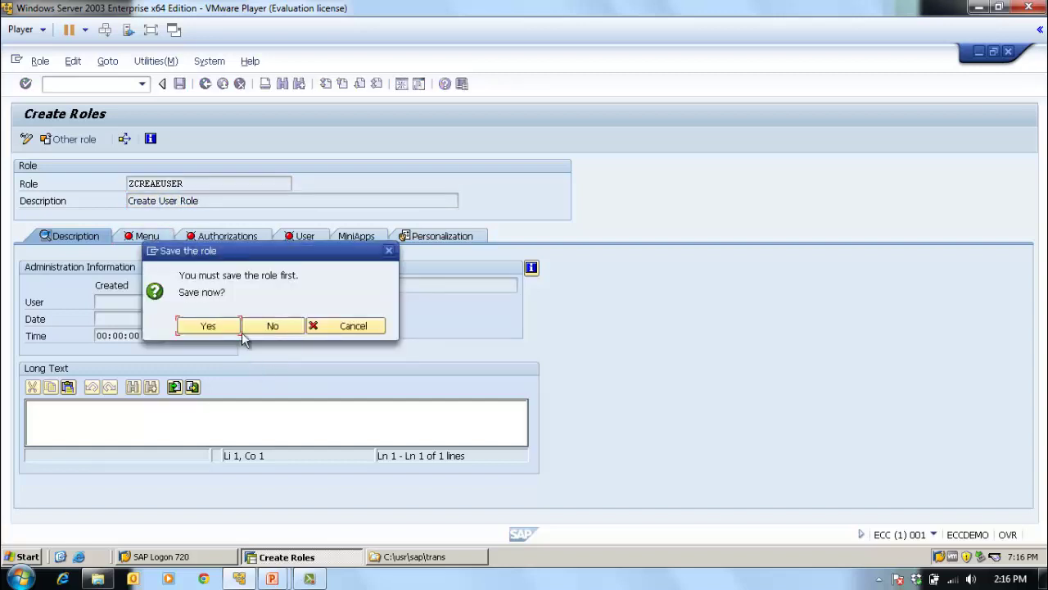
click(234, 326)
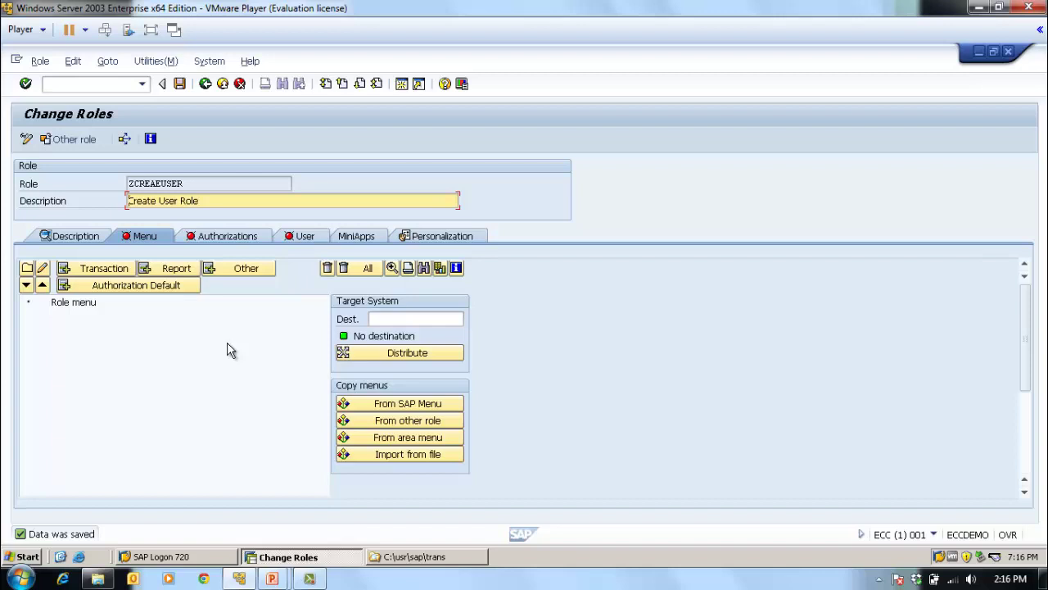
- Assign transaction SU01 to the role menu of ZCREAEUSER
click(117, 269)
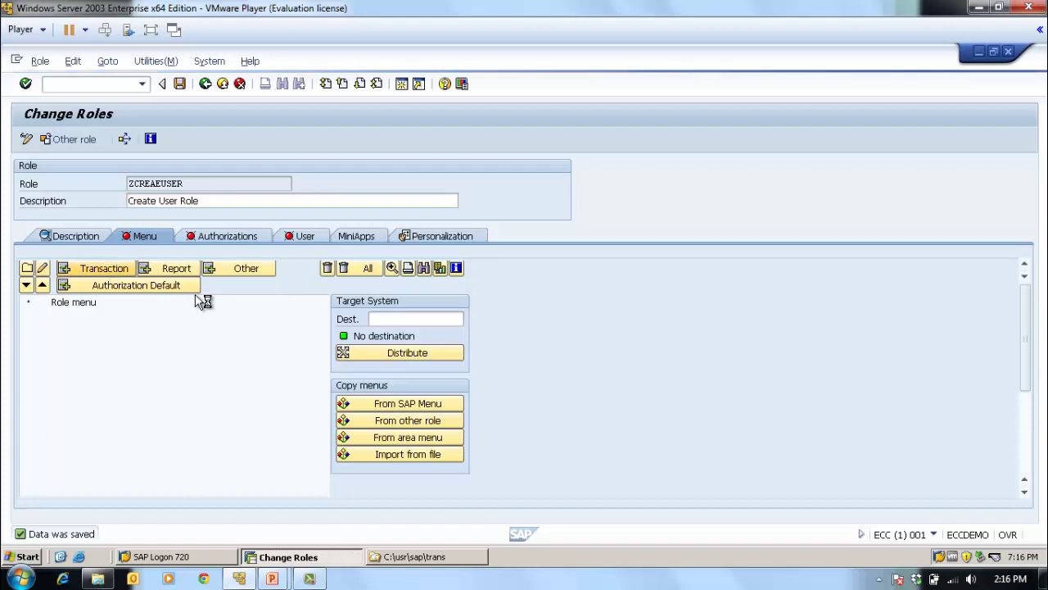
text(su)
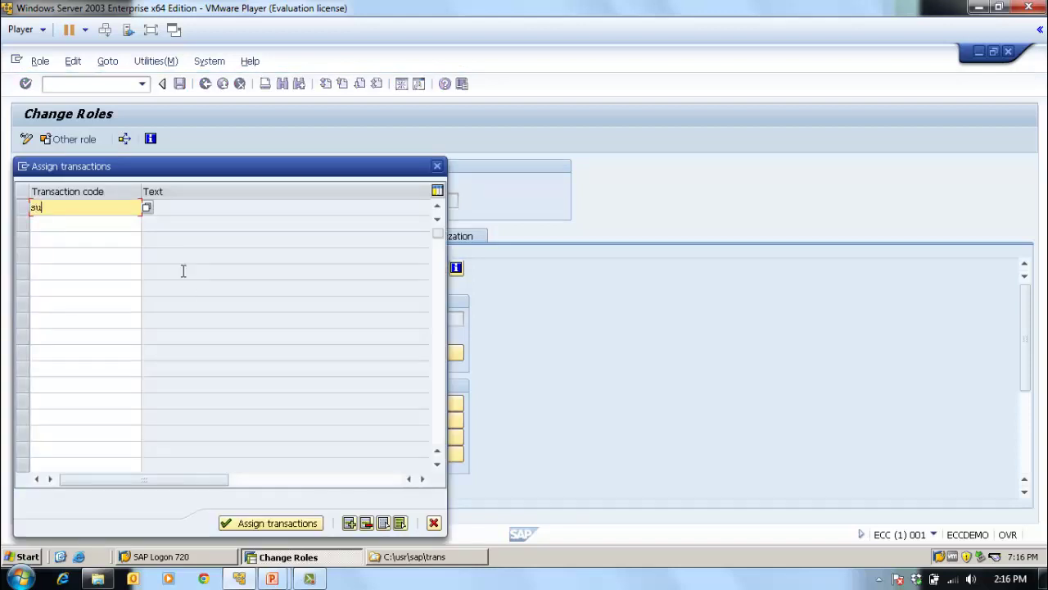
text(01)
key(Return)
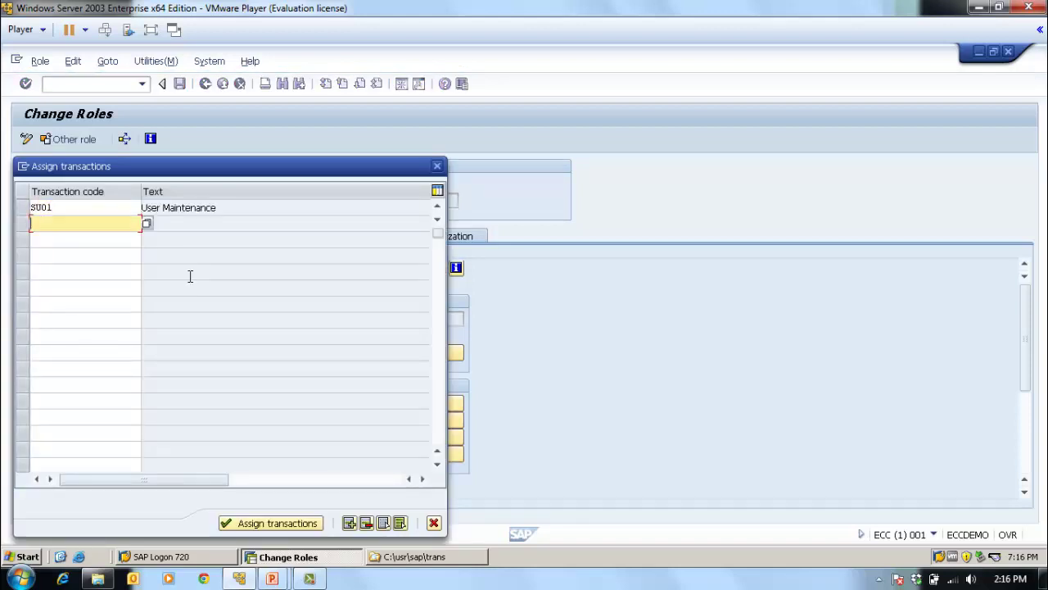
click(276, 523)
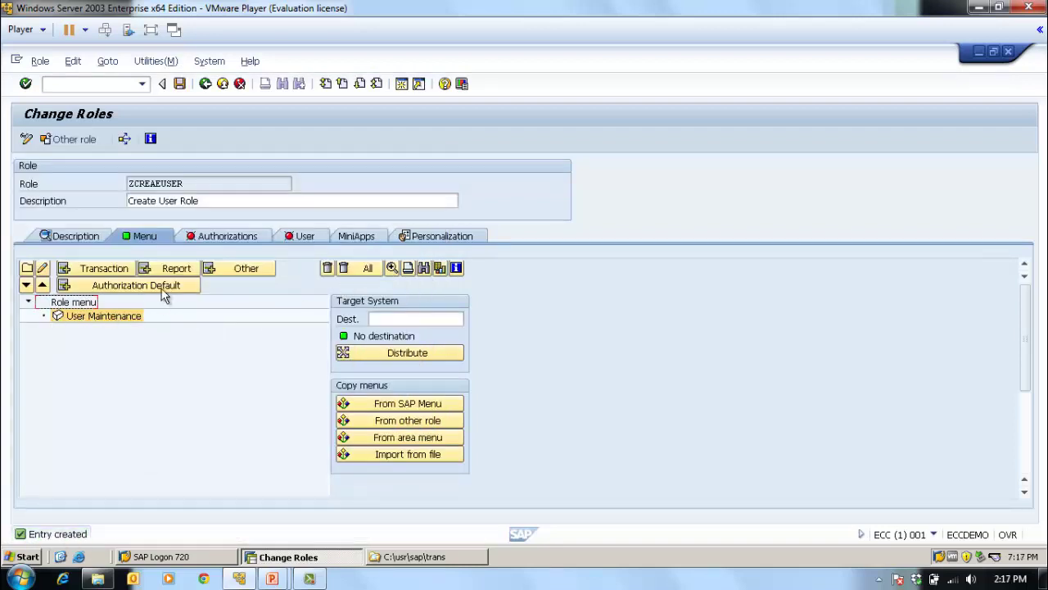
- Save the role's authorizations in expert mode with the default profile name, generate the profile despite open authorizations, and return to Role Maintenance
click(219, 237)
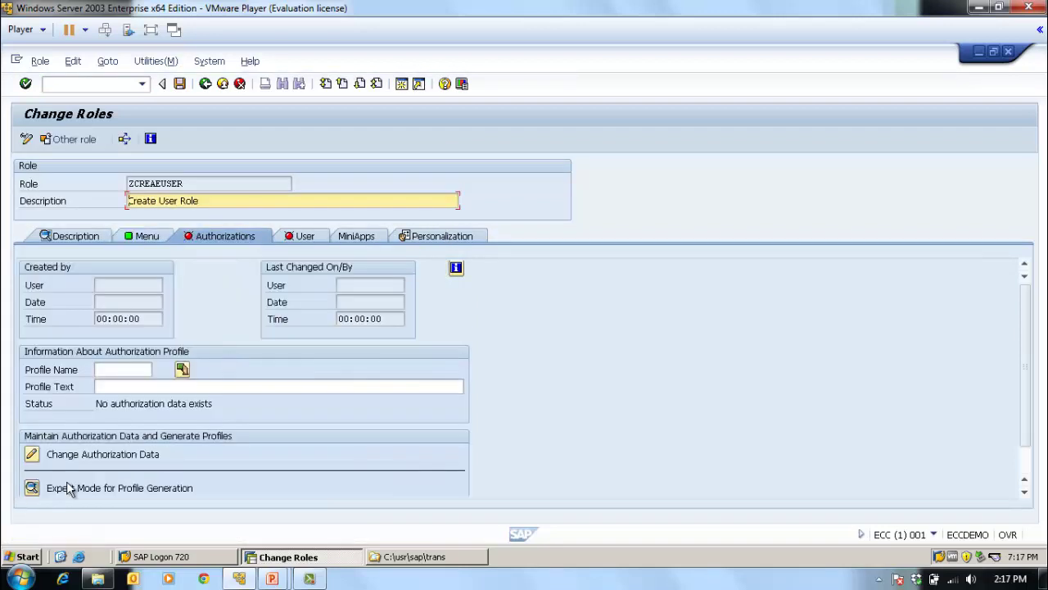
click(38, 486)
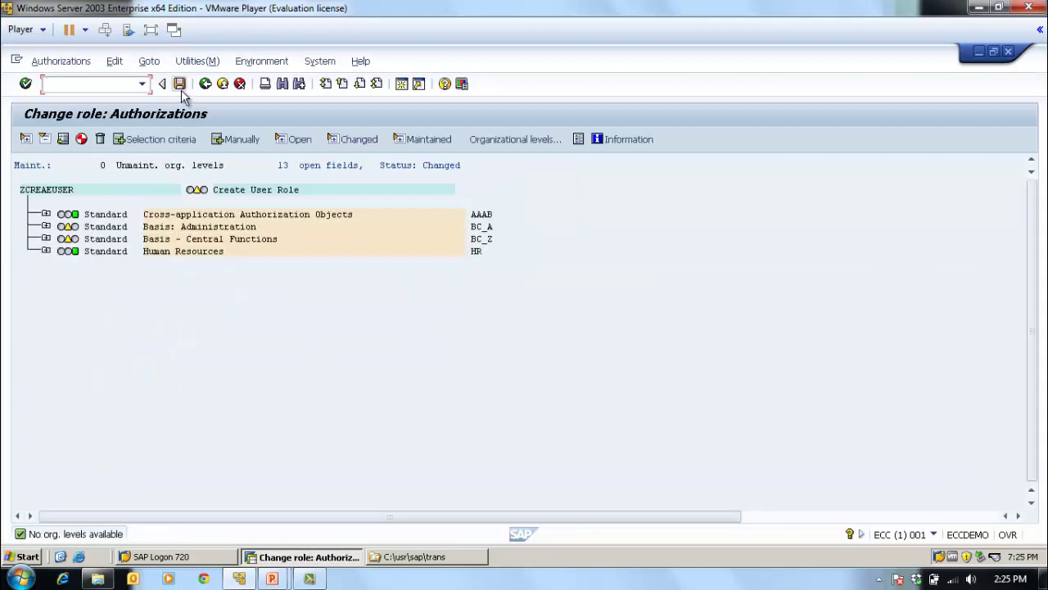
click(180, 84)
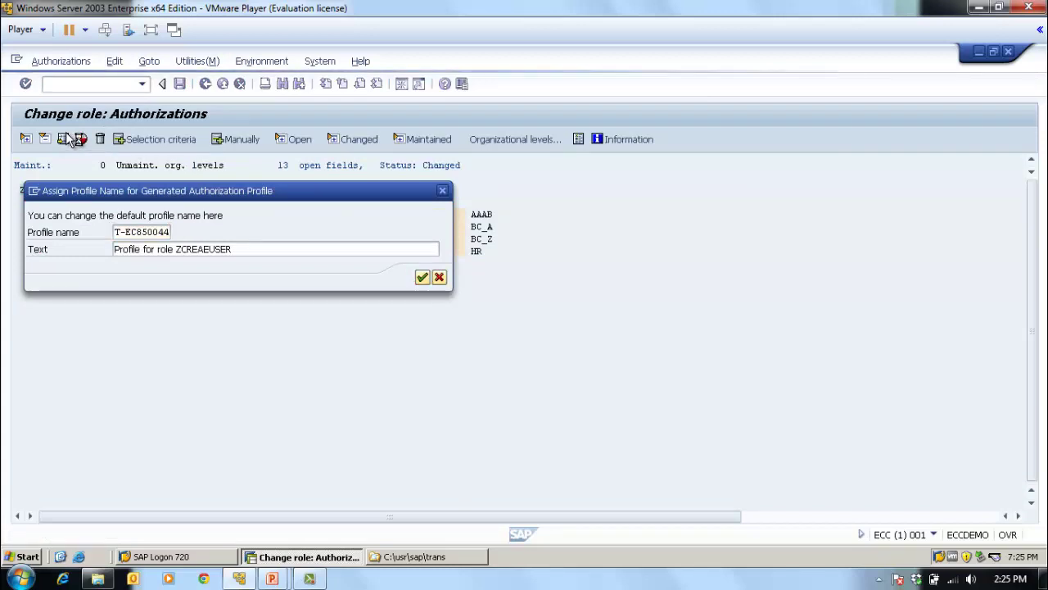
key(Return)
key(shift+F5)
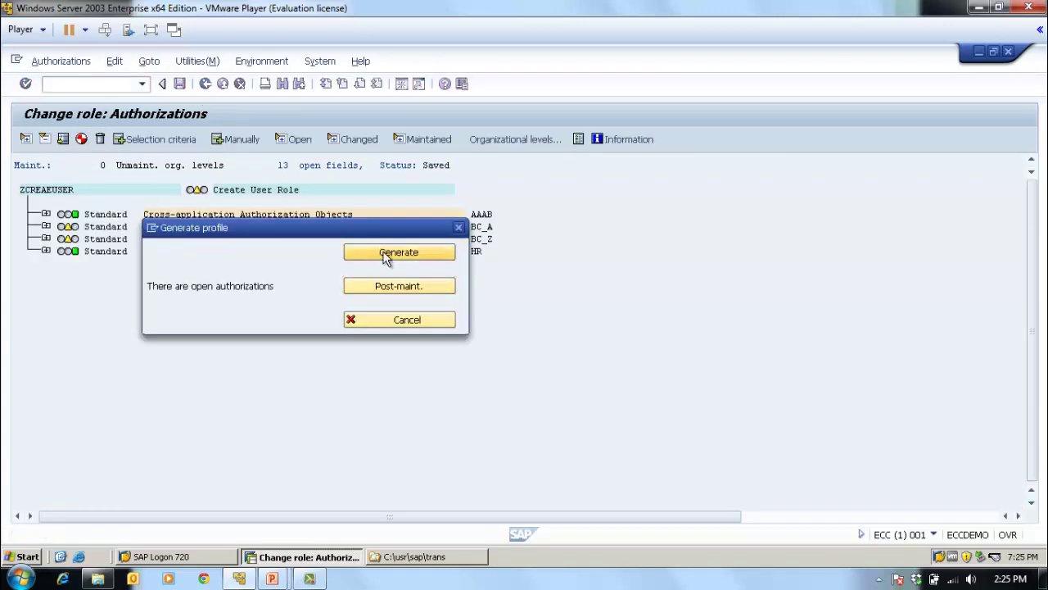
key(Return)
click(205, 85)
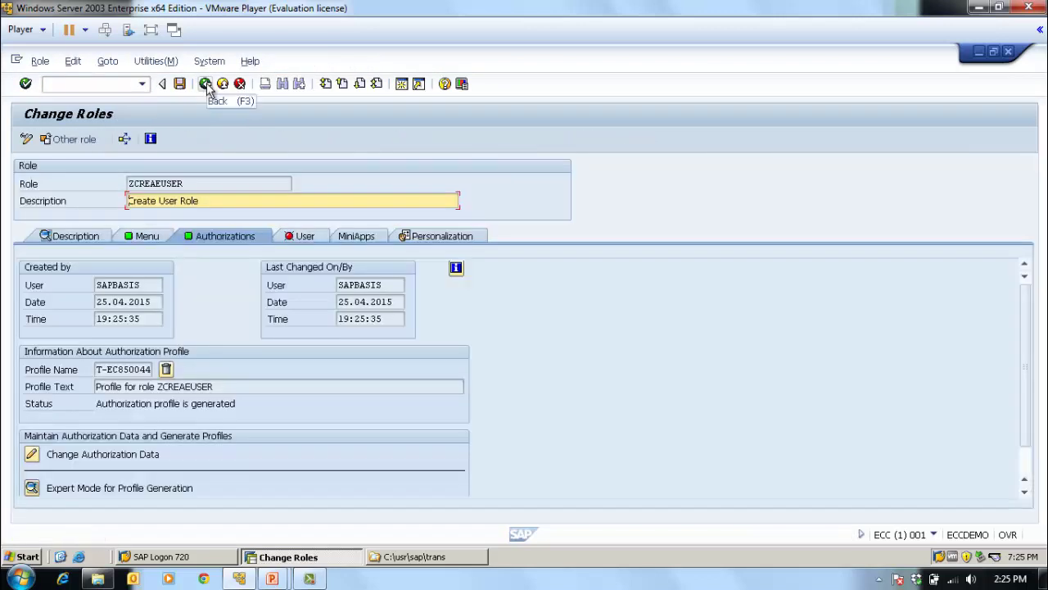
click(206, 84)
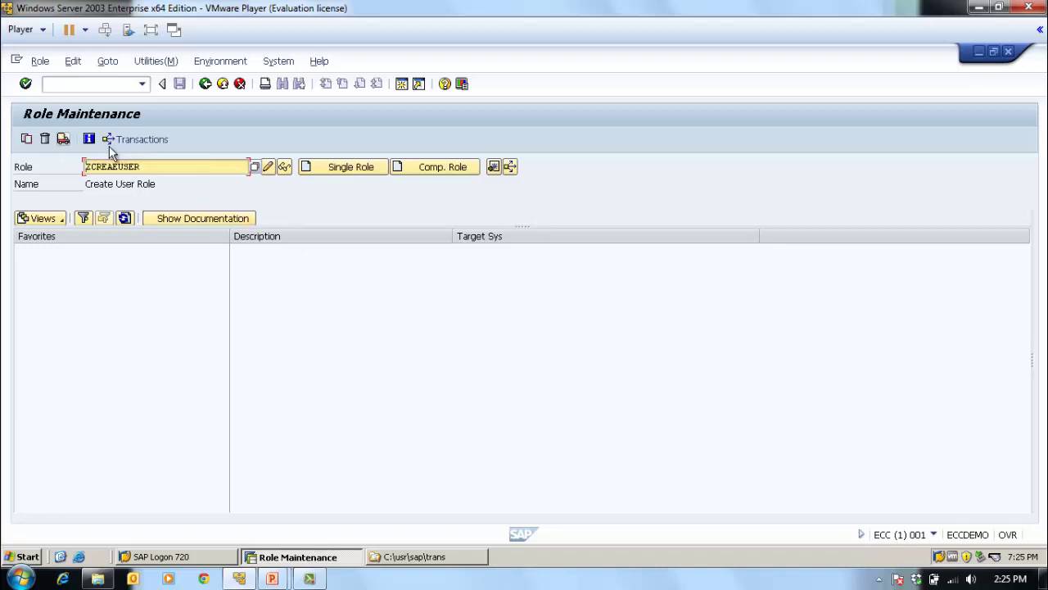
- Start the mass transport of role ZCREAEUSER with its generated profiles and personalization, leaving out the user assignment
click(63, 139)
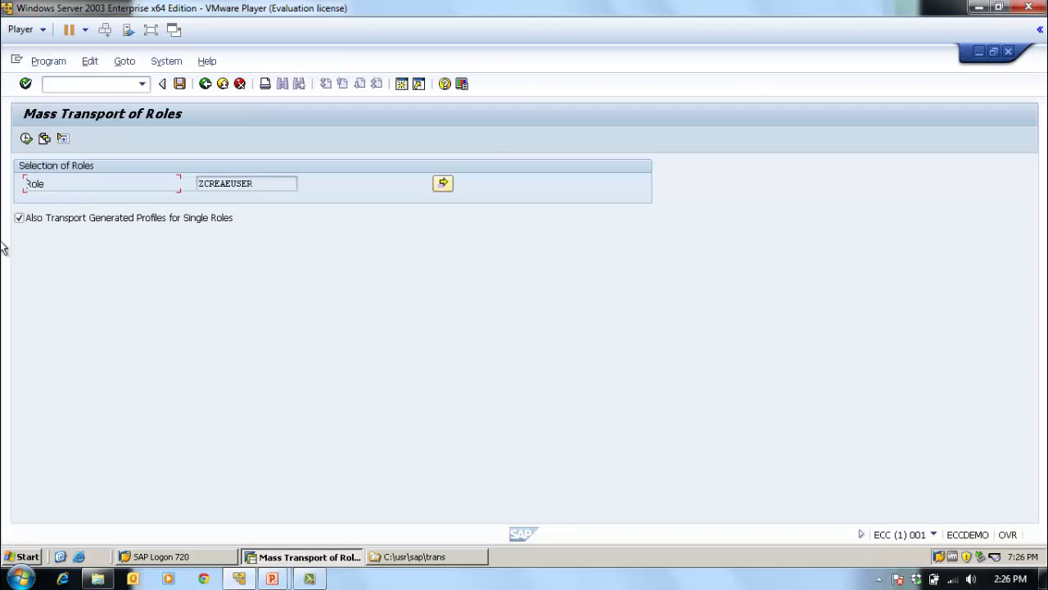
click(27, 140)
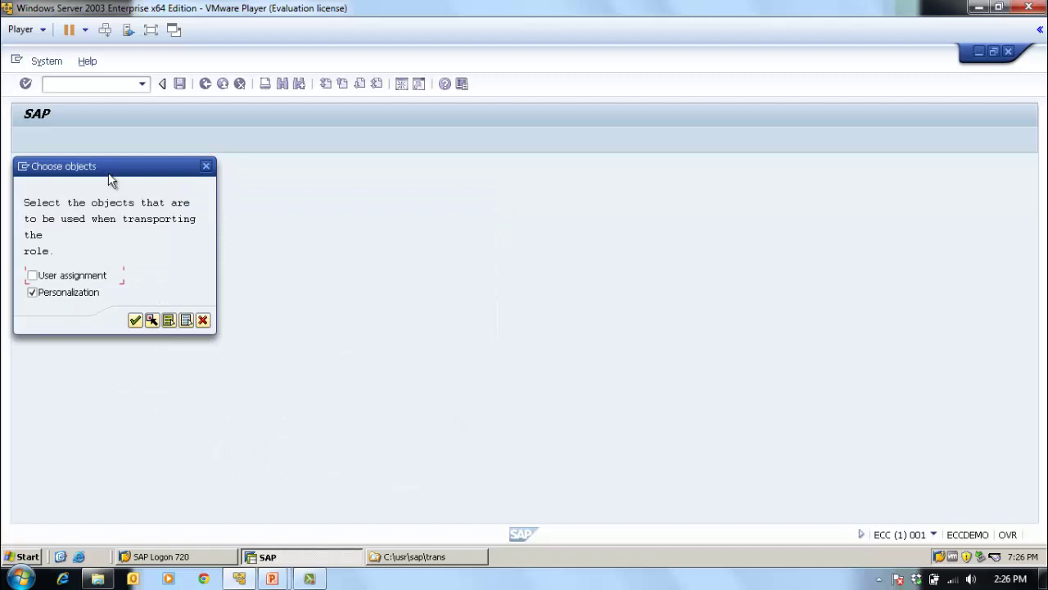
drag(108, 172, 348, 183)
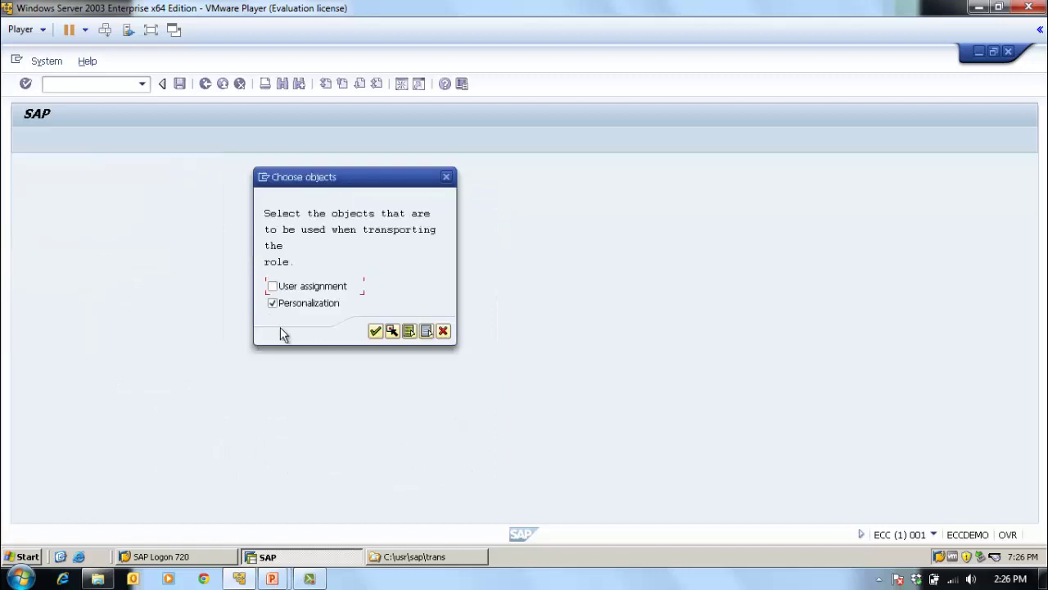
click(378, 331)
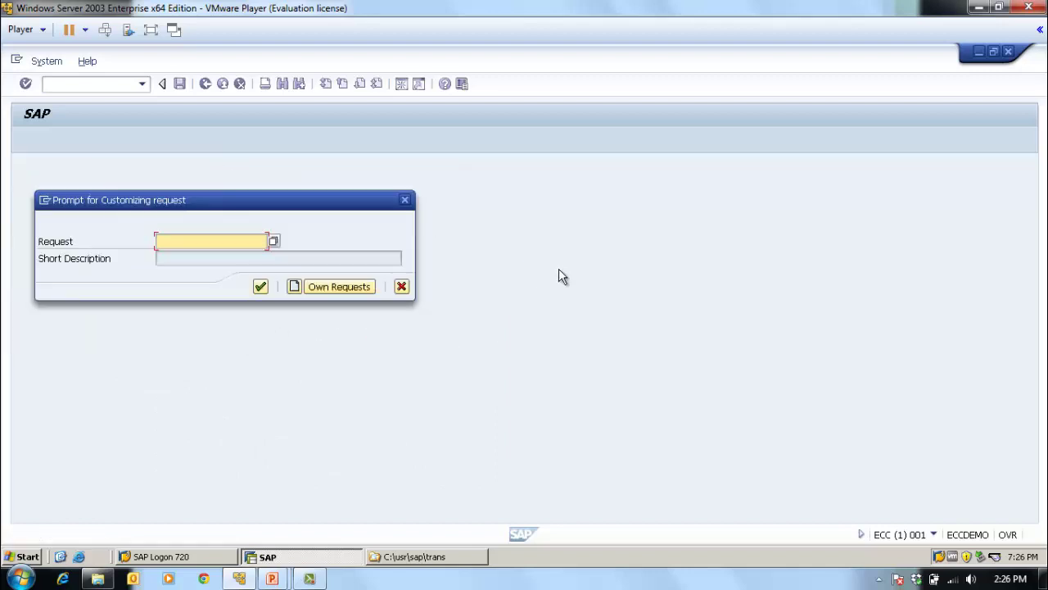
- Create a new customizing request with the short description "Test TR for Roles"
click(296, 288)
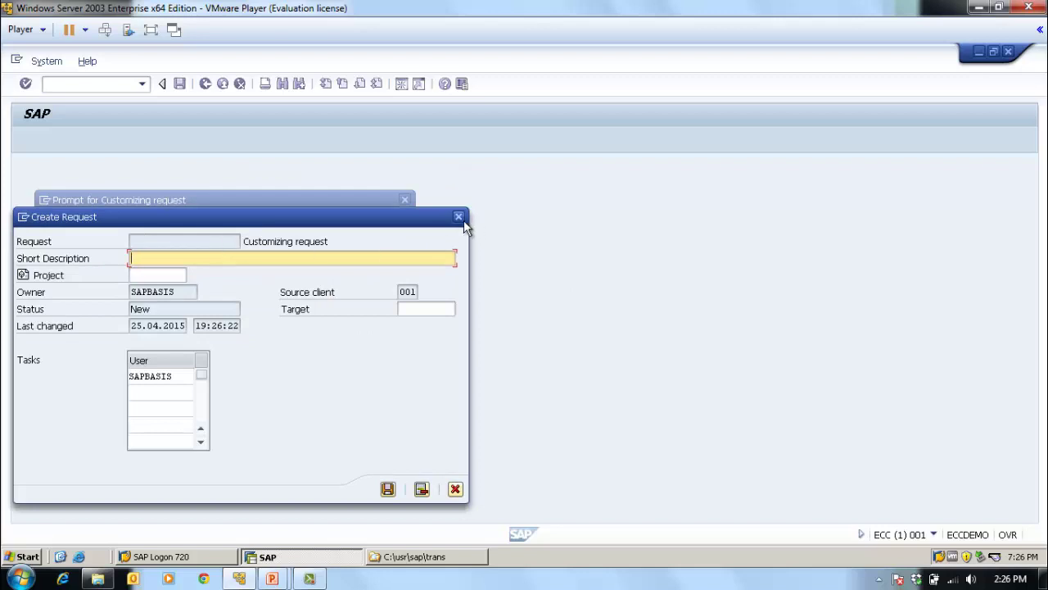
drag(152, 214, 614, 195)
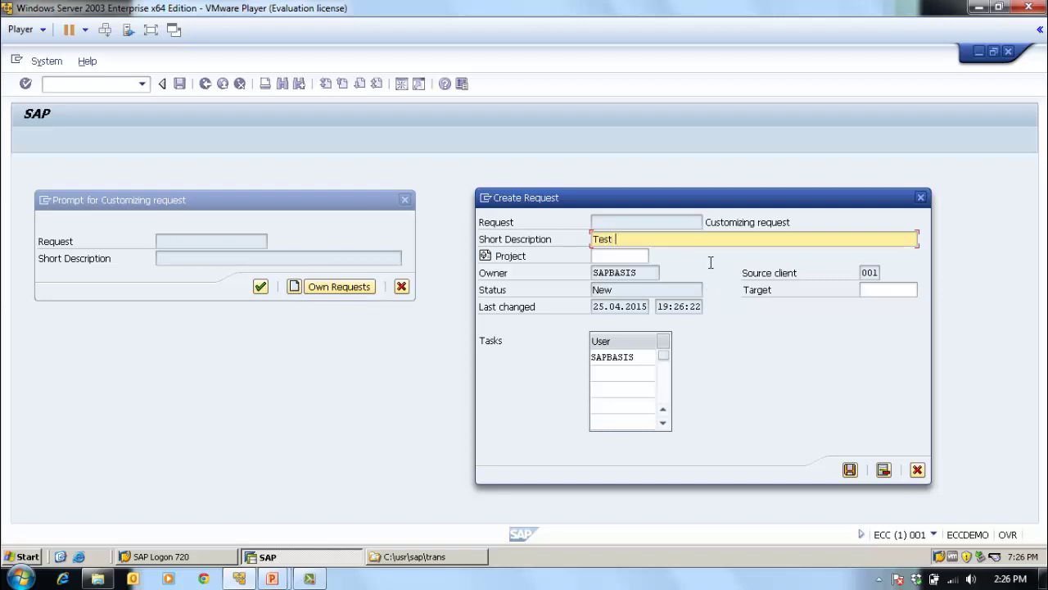
text(for Roles)
click(850, 470)
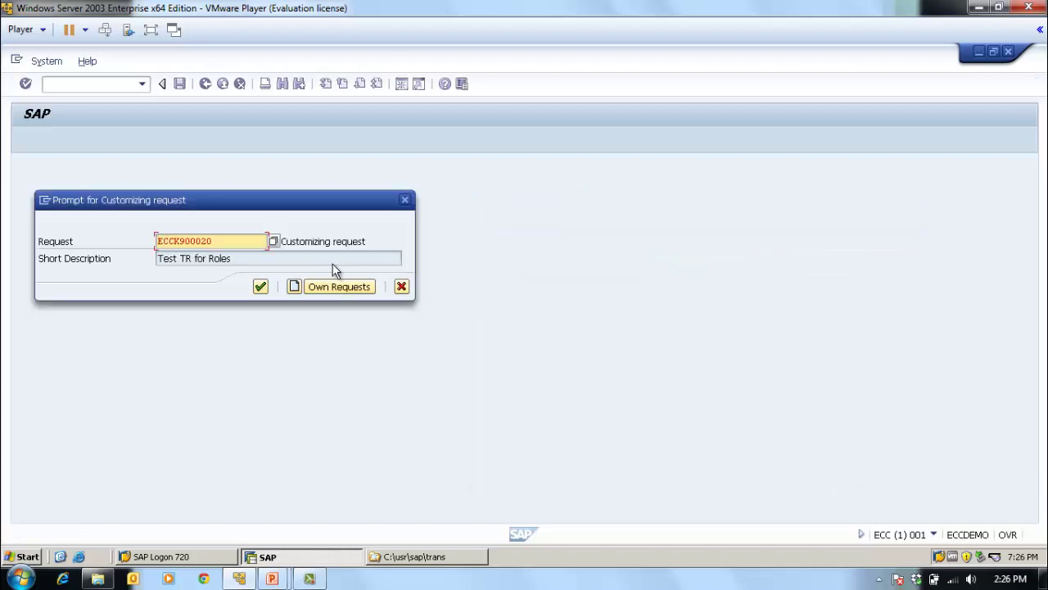
- Copy the new request number, record the role in that customizing request and dismiss the Internet Explorer security notice
click(317, 242)
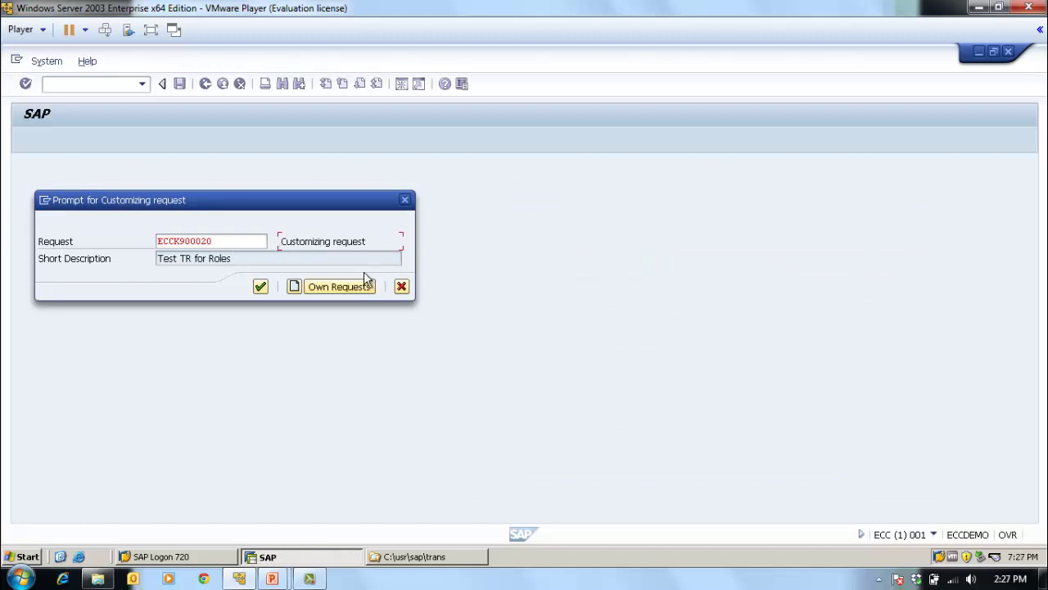
double_click(215, 243)
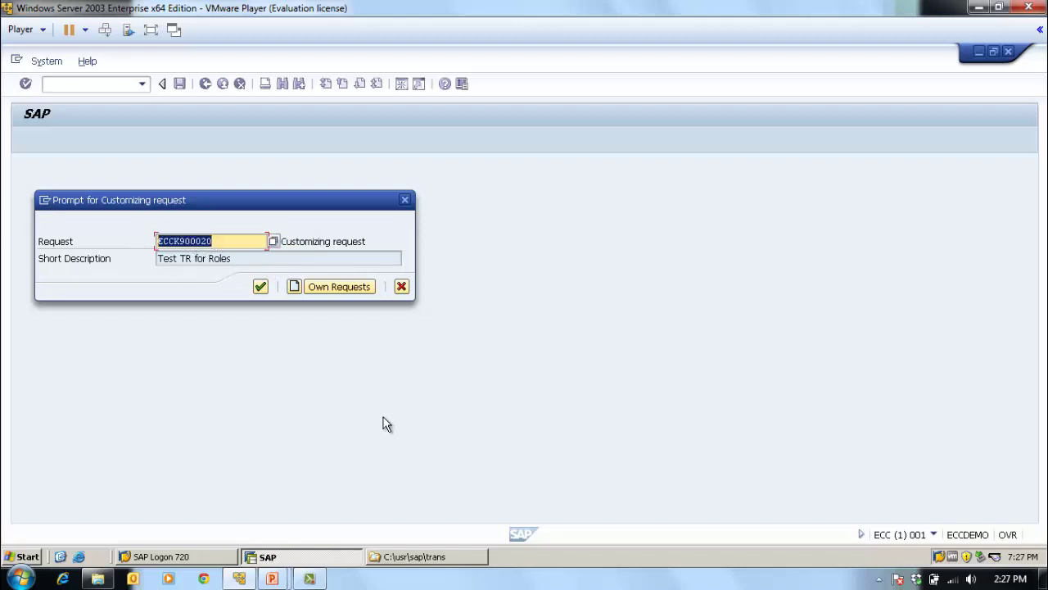
key(ctrl+c)
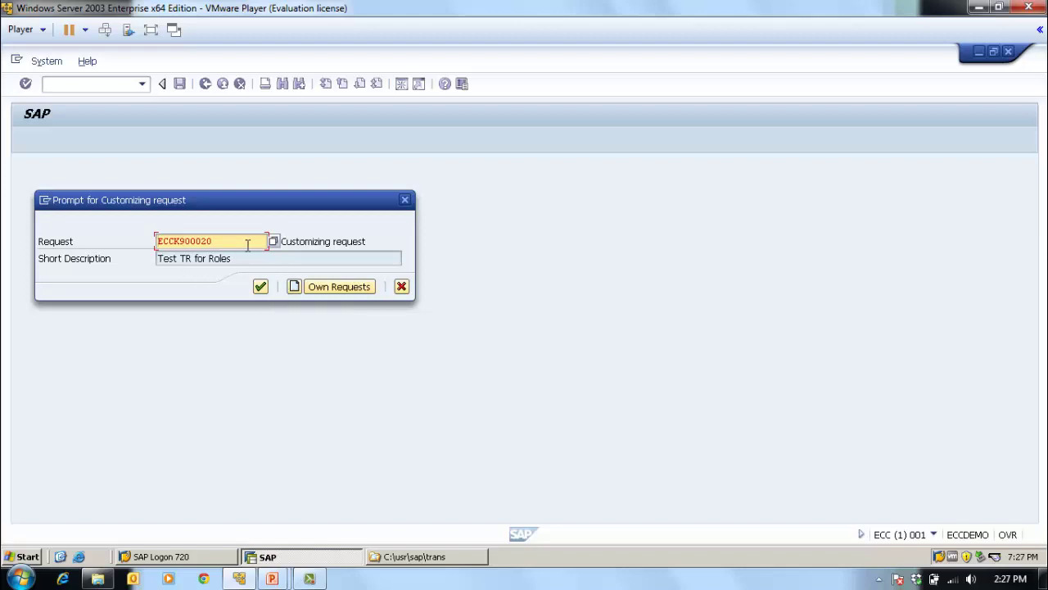
click(261, 286)
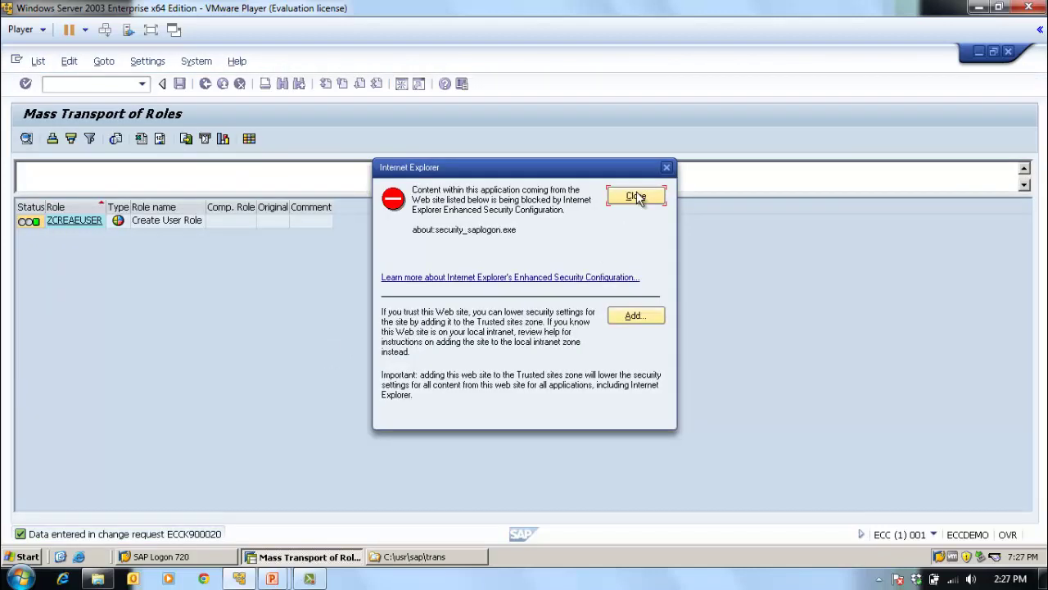
click(637, 197)
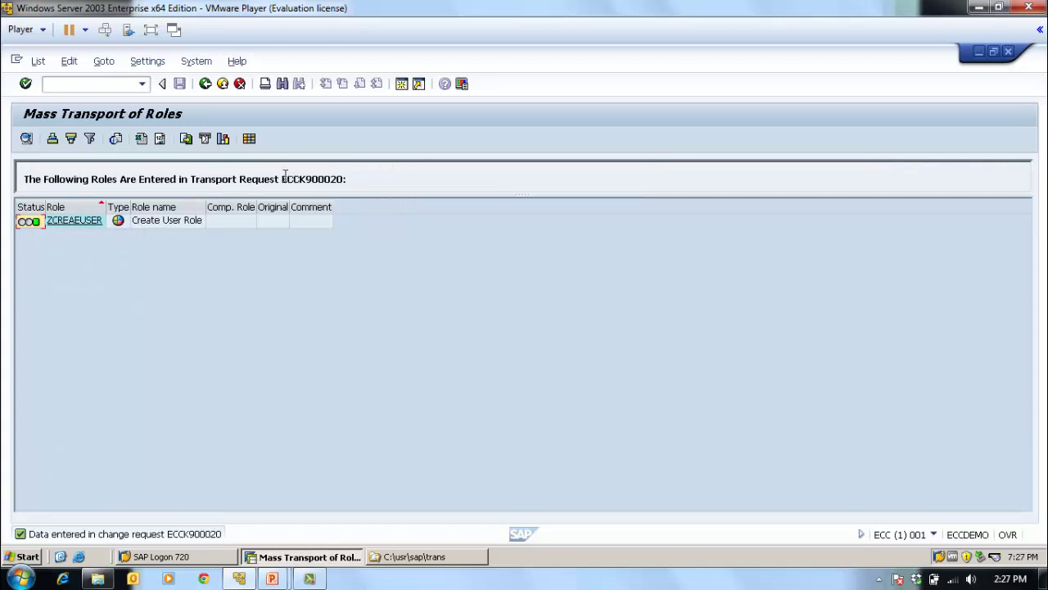
- Highlight the request number in the transport result and go back through Role Maintenance to SAP Easy Access
drag(282, 178, 343, 178)
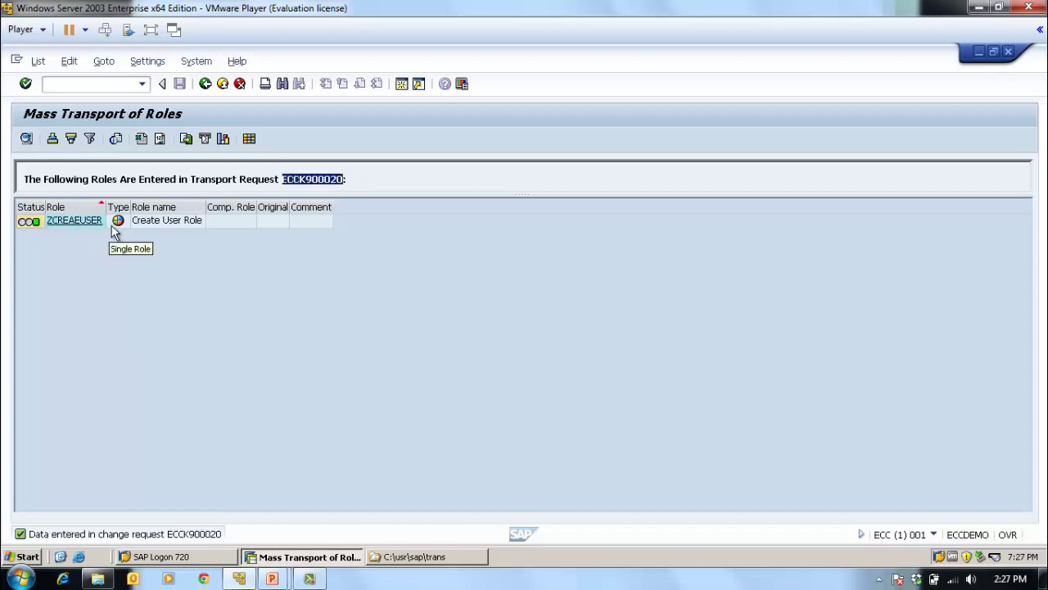
click(205, 84)
click(206, 85)
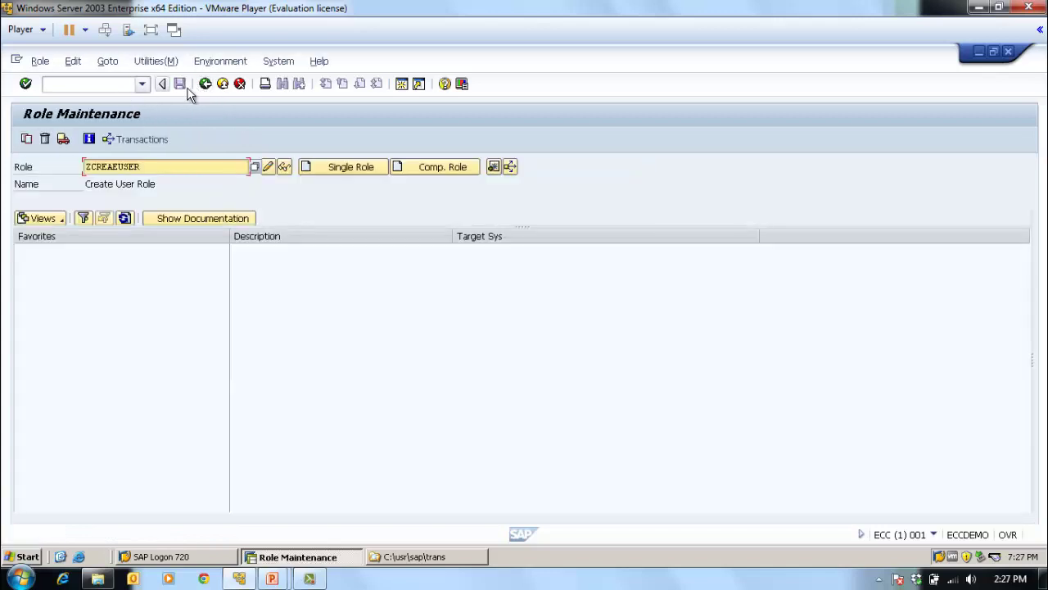
click(205, 84)
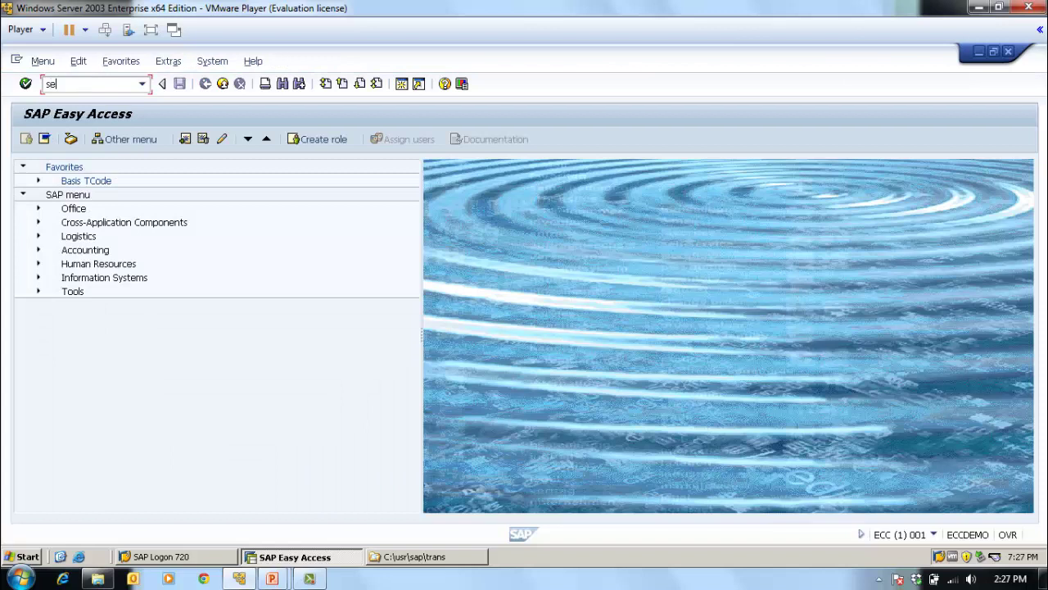
- Open the Transport Organizer and display only the modifiable customizing requests of user SAPBASIS
key(Return)
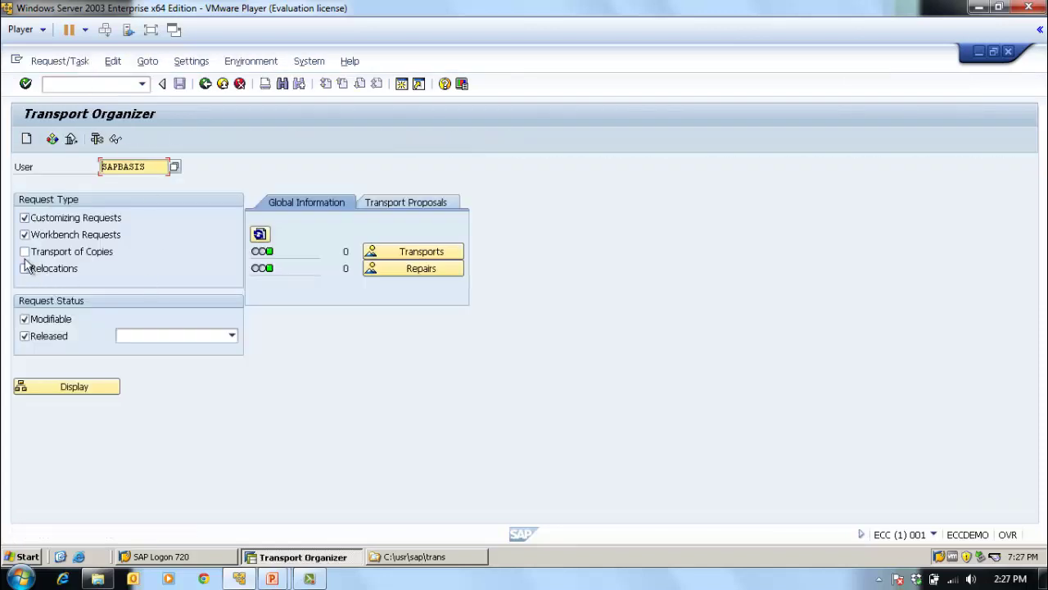
click(25, 336)
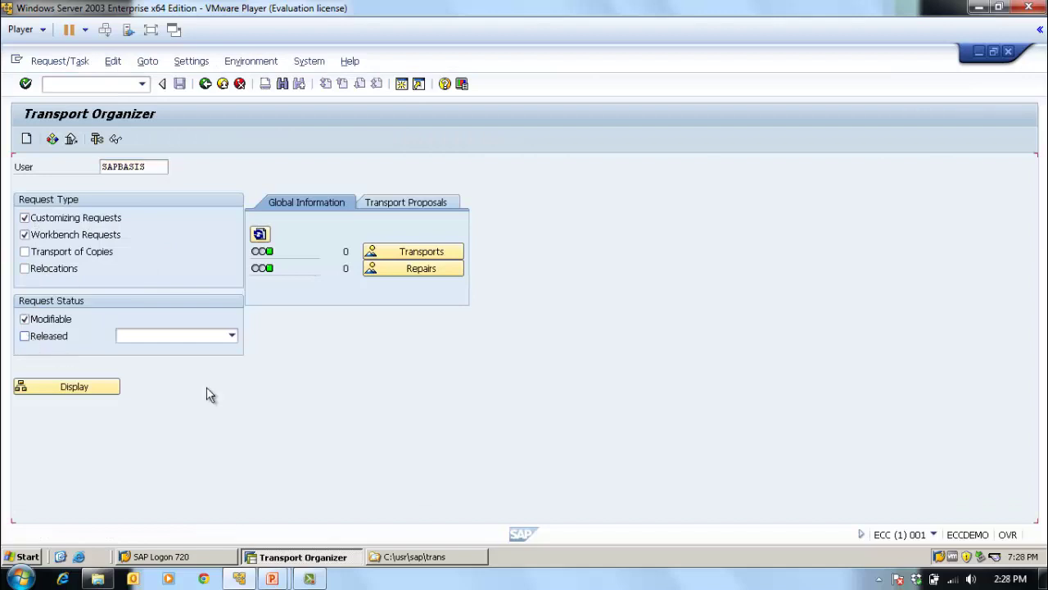
click(24, 235)
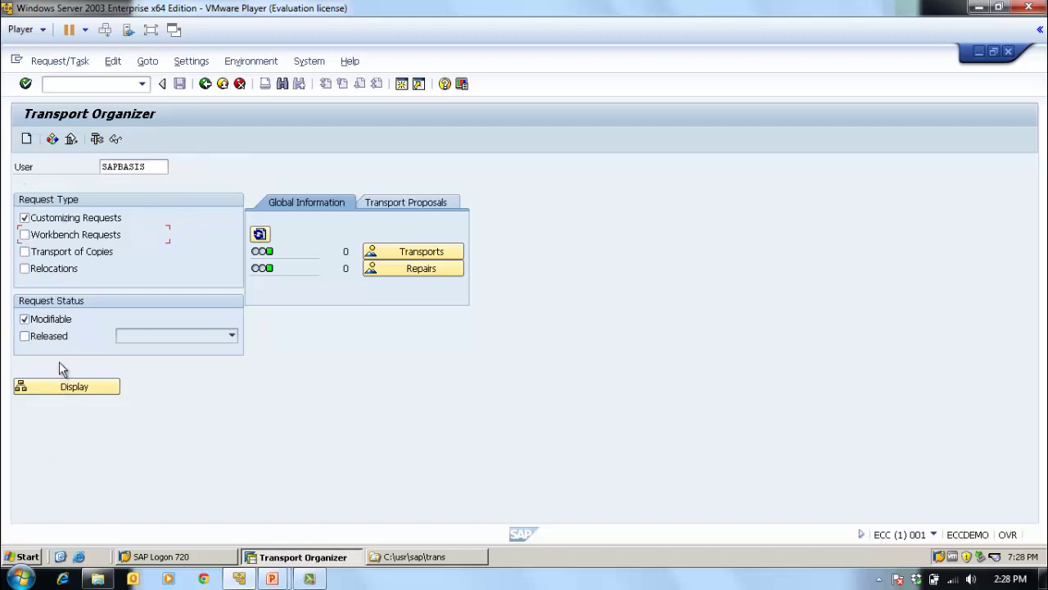
click(71, 388)
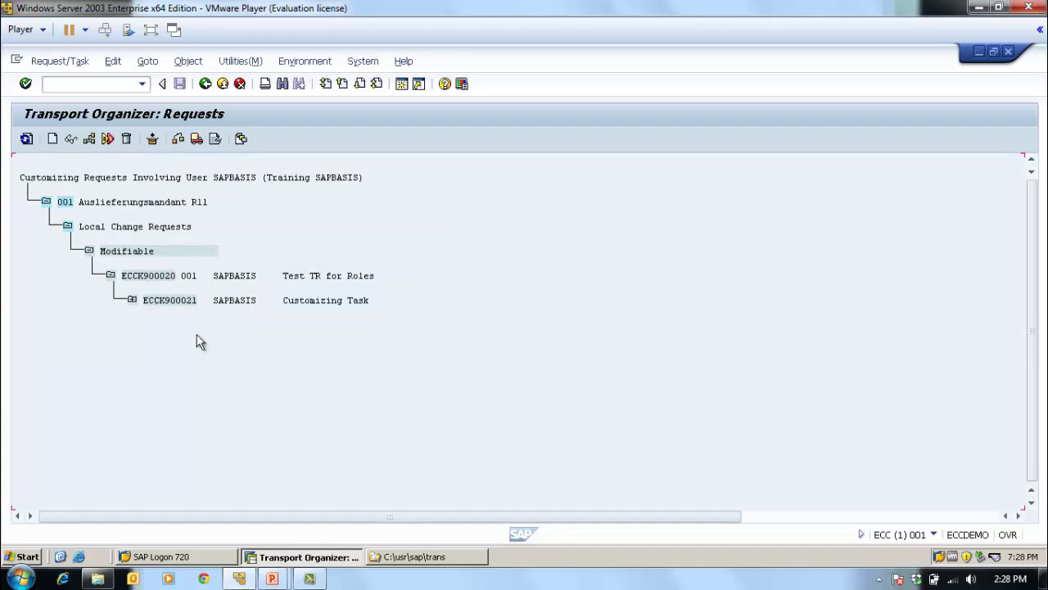
- Expand customizing task ECCK900021 under "Test TR for Roles" and its Role node to examine the recorded role
click(131, 300)
click(154, 325)
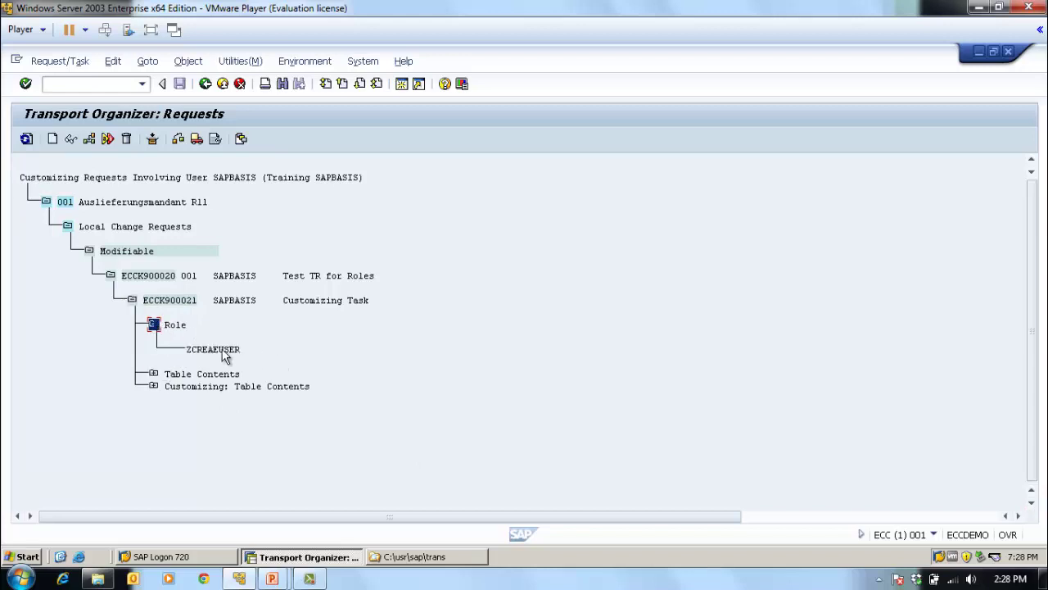
click(155, 276)
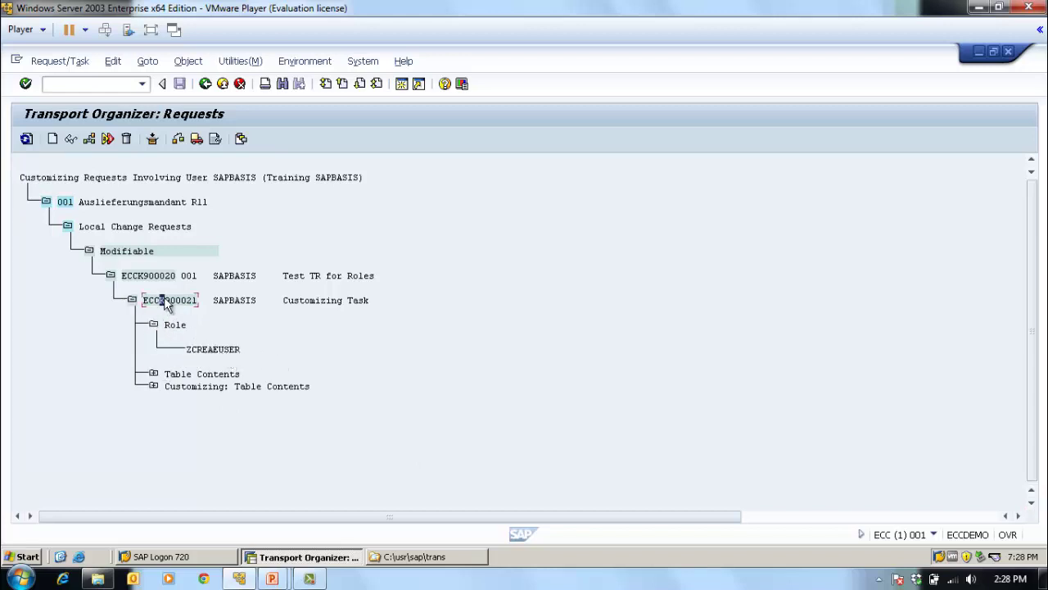
click(179, 300)
click(156, 301)
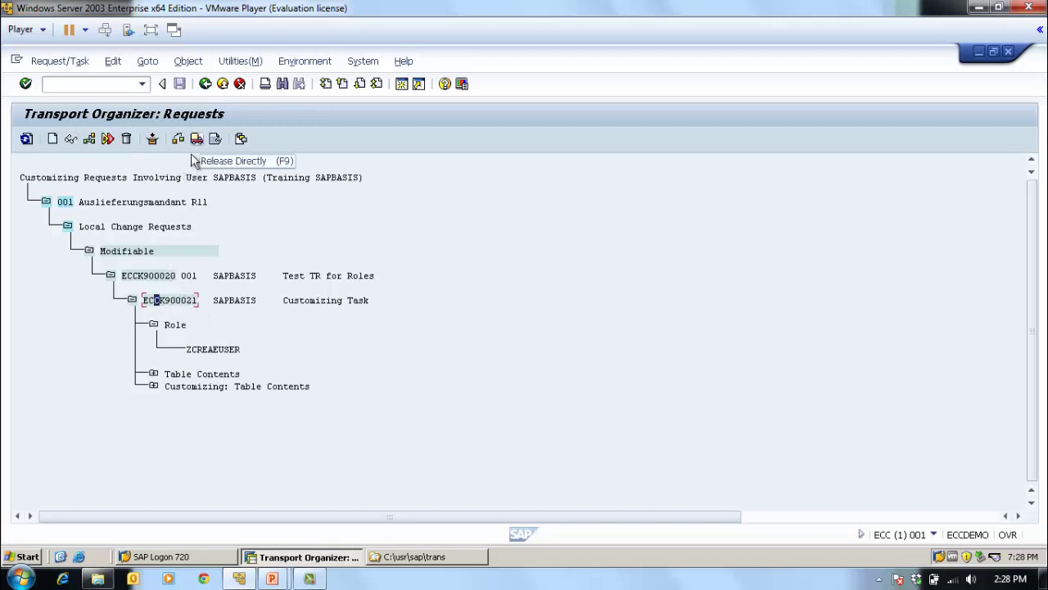
- Try to release request ECCK900020 directly while its customizing task is still open
click(148, 276)
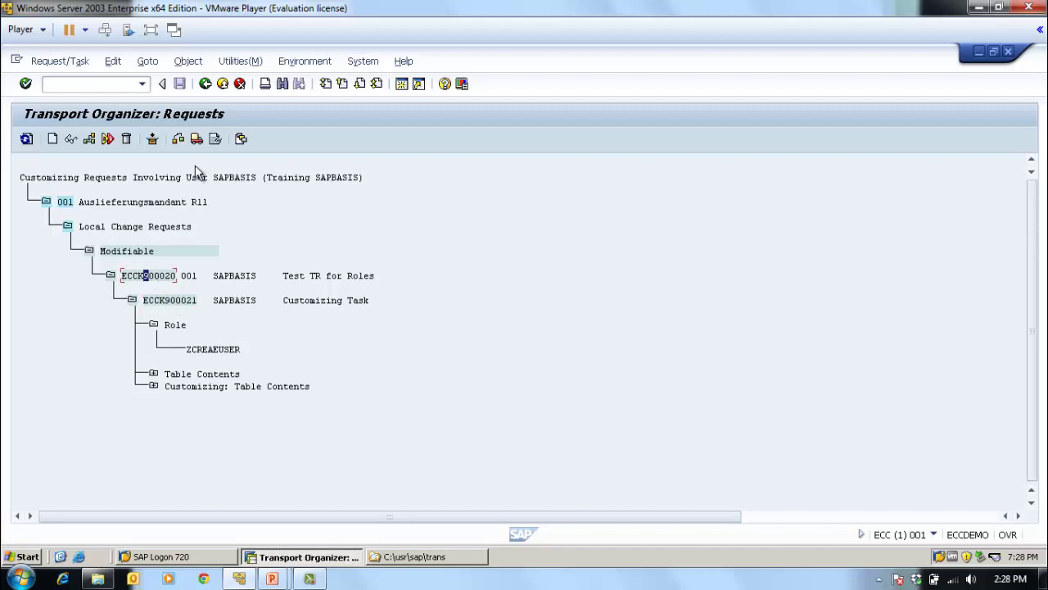
click(197, 139)
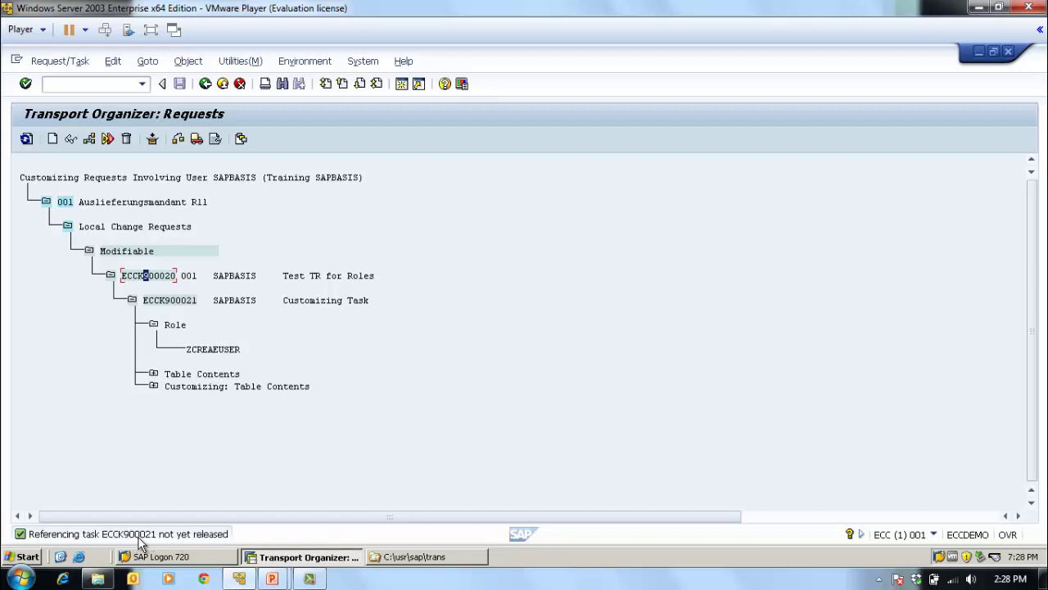
click(494, 374)
- Release customizing task ECCK900021 directly, followed by its parent request ECCK900020
click(173, 300)
click(196, 139)
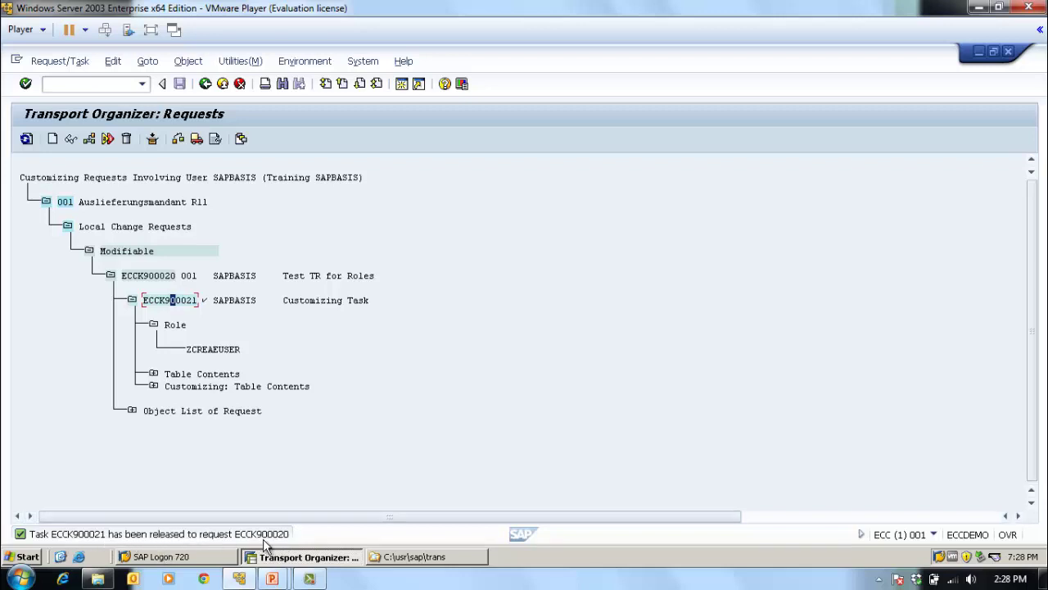
click(387, 386)
click(152, 276)
click(197, 140)
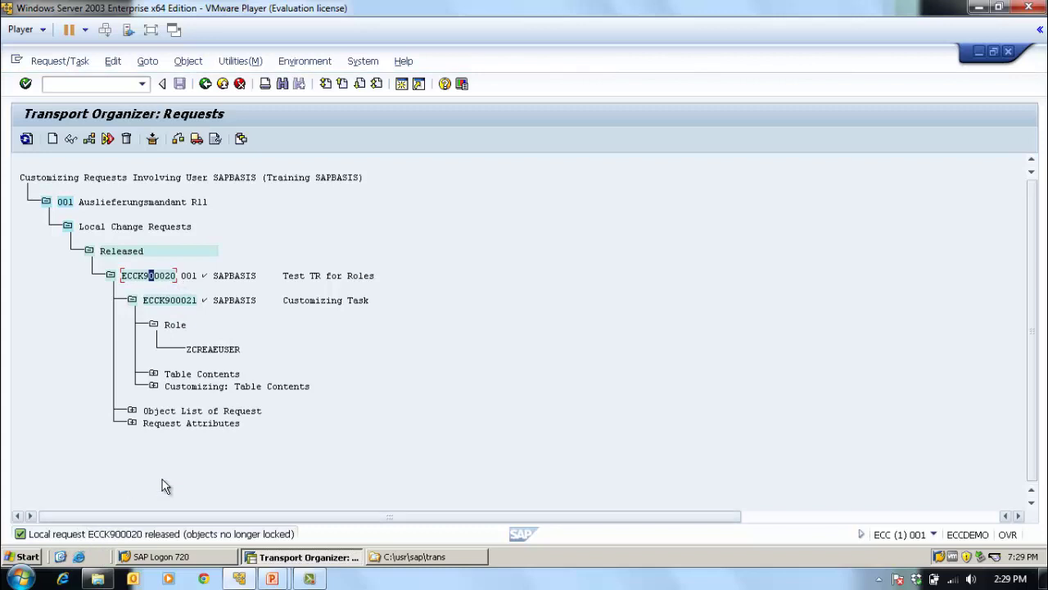
click(132, 299)
click(132, 300)
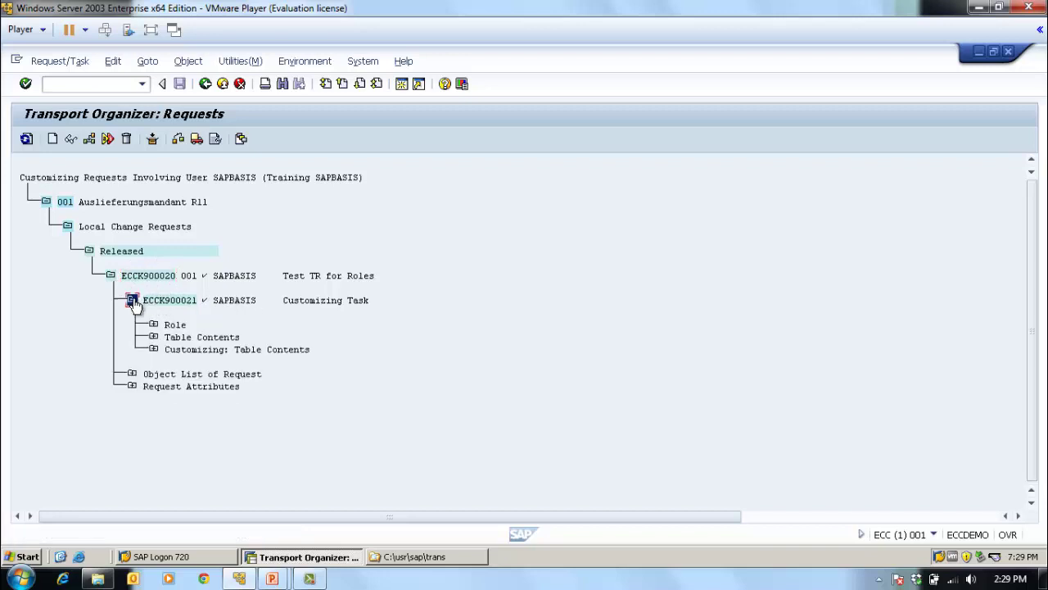
- Check the data folder under C:\usr\sap\trans in Windows Explorer for files of the released request, and minimize the window
click(419, 556)
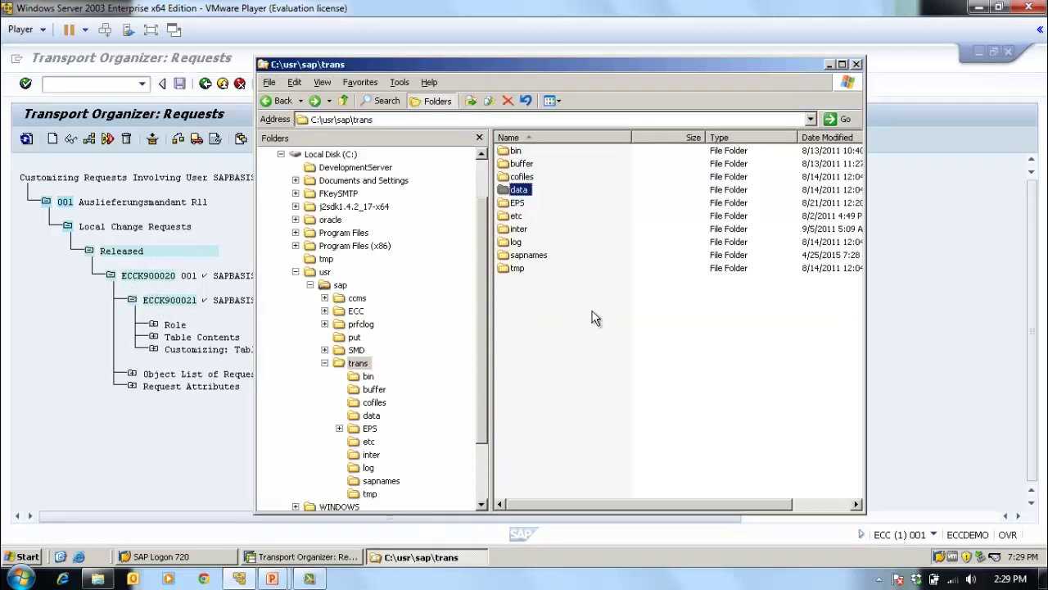
double_click(520, 190)
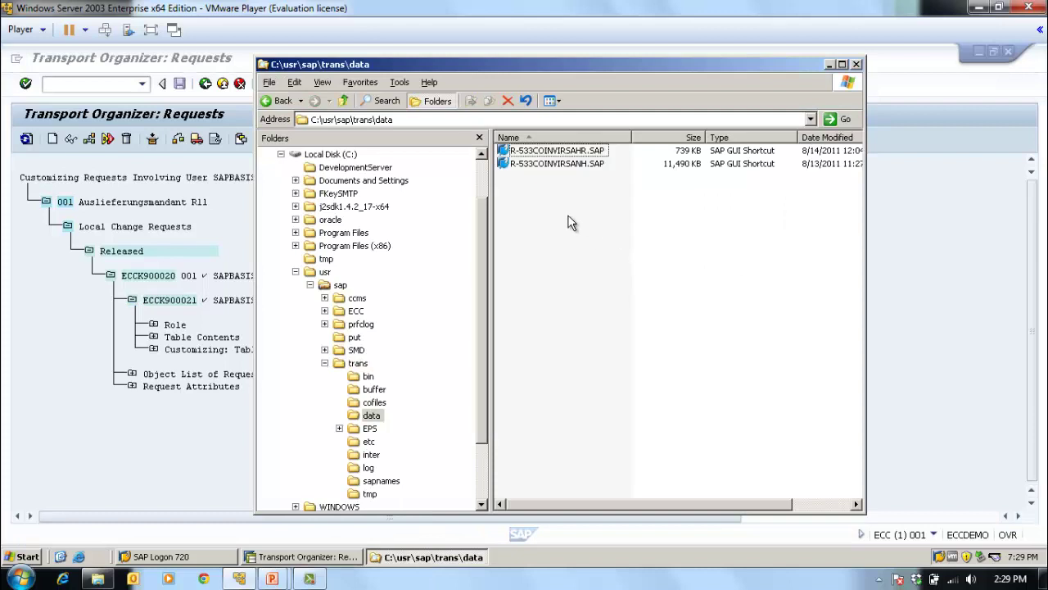
click(279, 100)
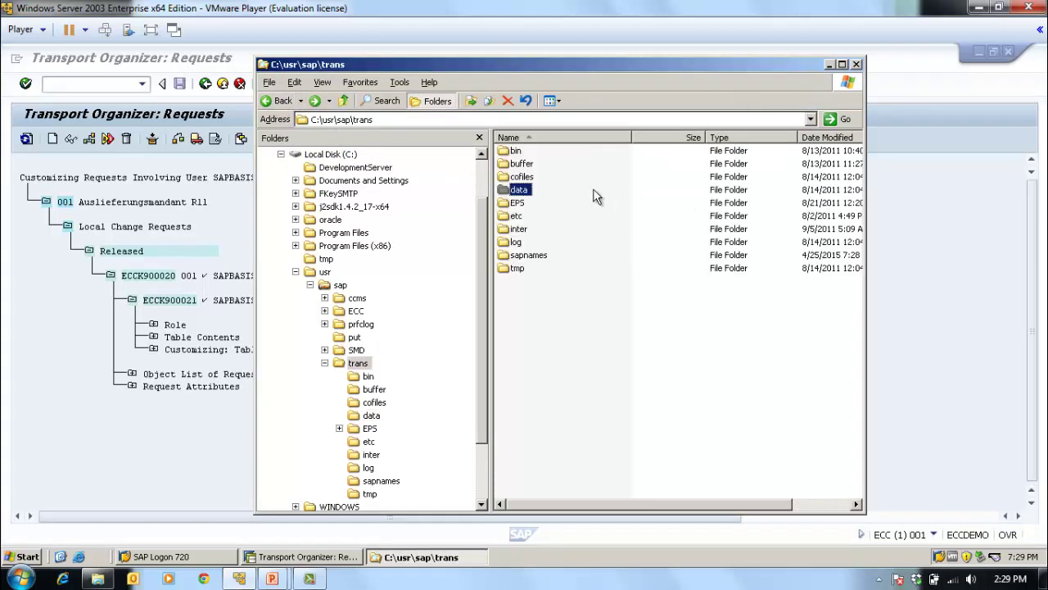
double_click(528, 191)
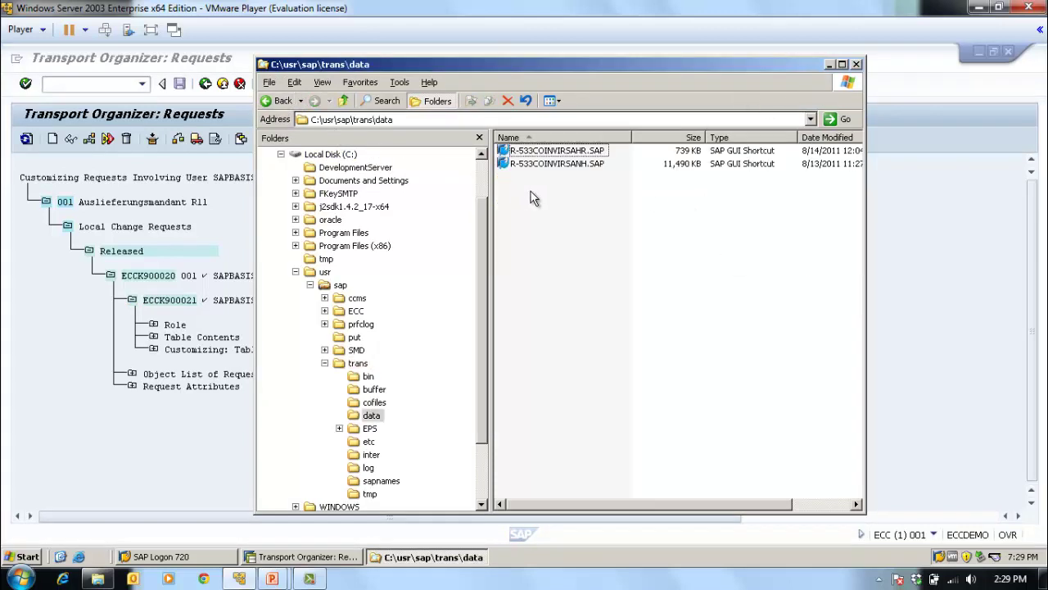
click(829, 65)
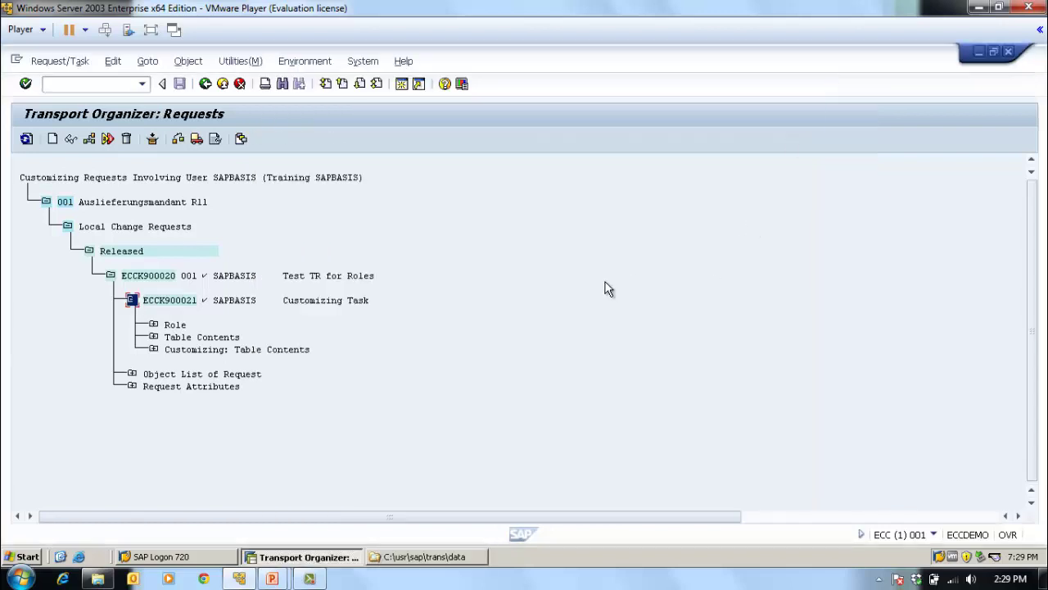
- Collapse the released customizing task and leave the Transport Organizer for SAP Easy Access
click(132, 300)
click(131, 301)
click(132, 301)
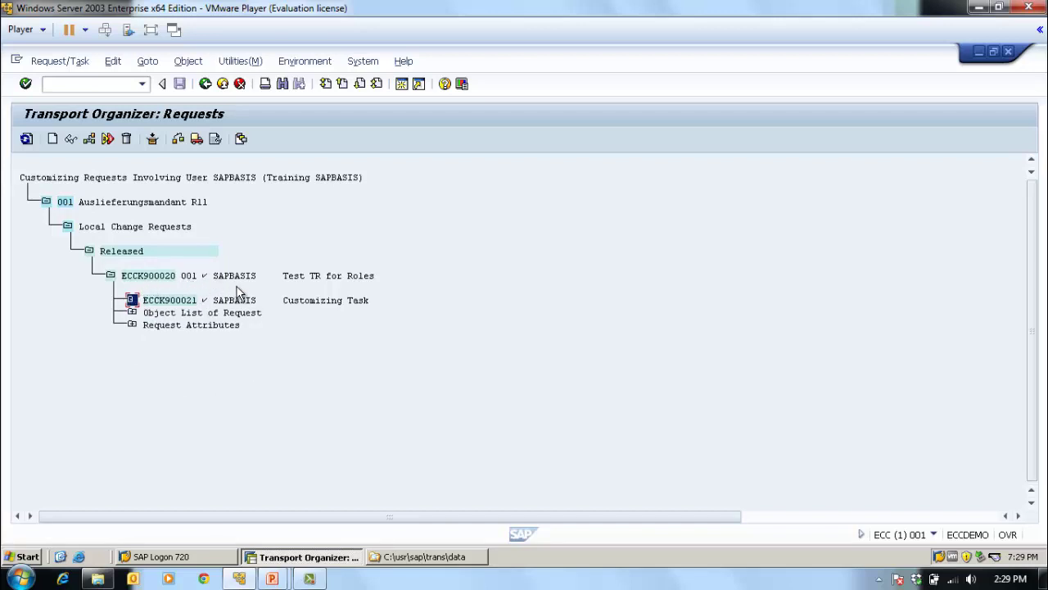
click(205, 83)
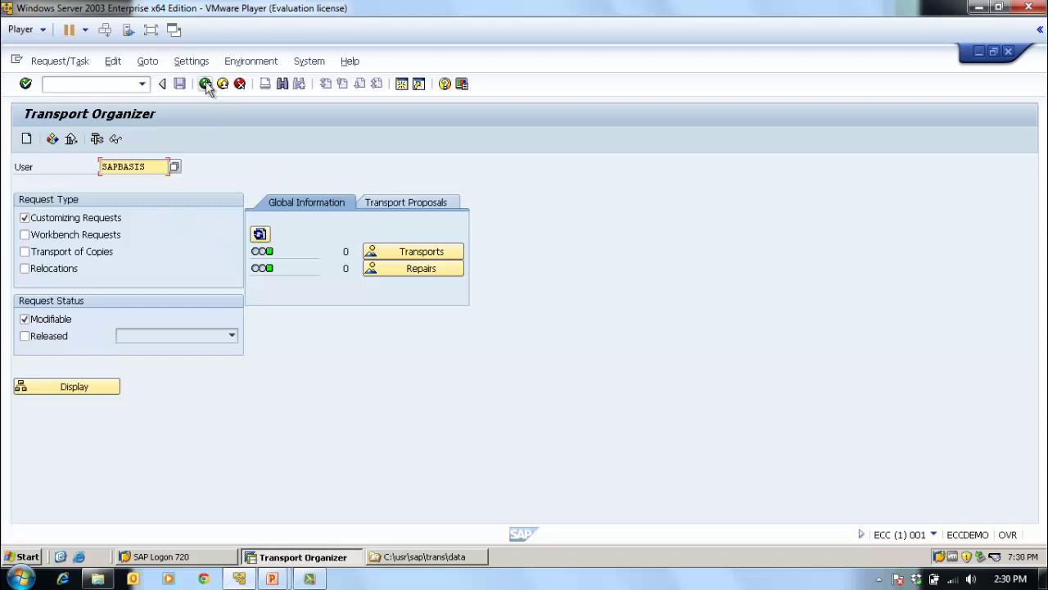
click(204, 83)
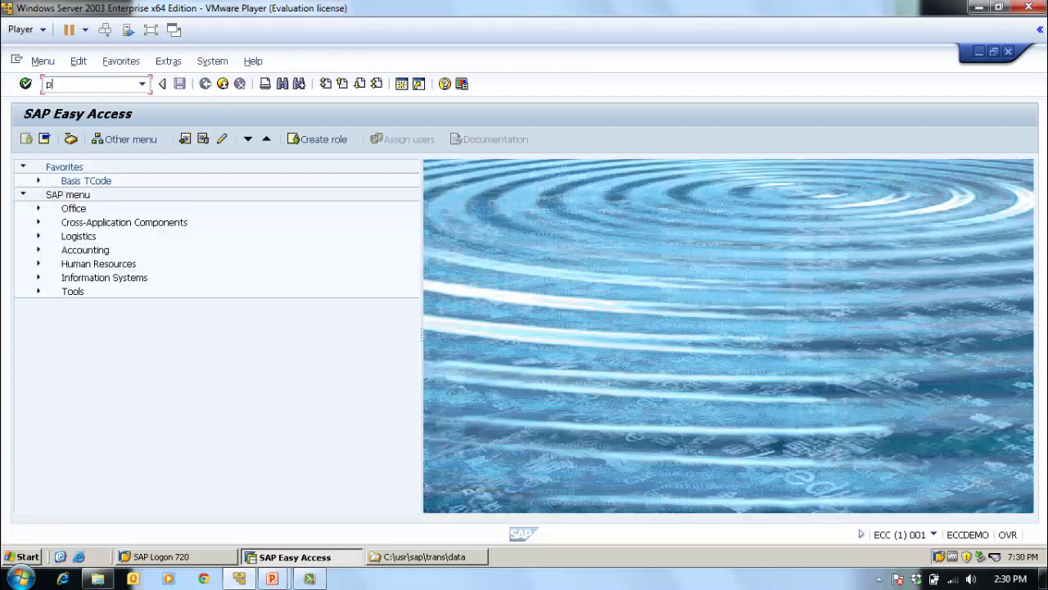
- Run transaction PFCG in client 001 and display role ZCREAEUSER, highlighting its role name
text(pfcg)
key(Return)
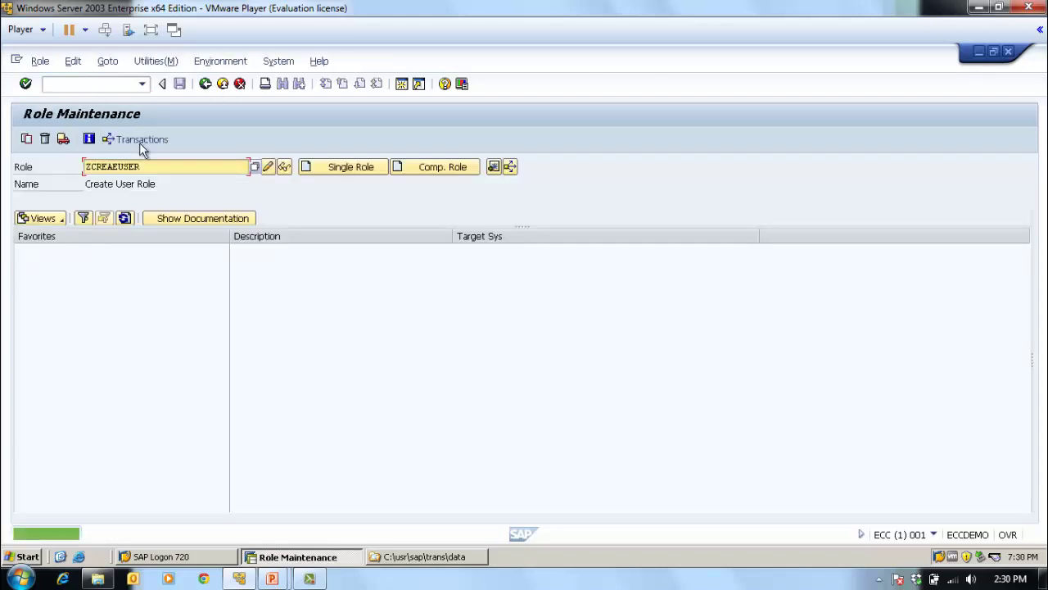
double_click(155, 168)
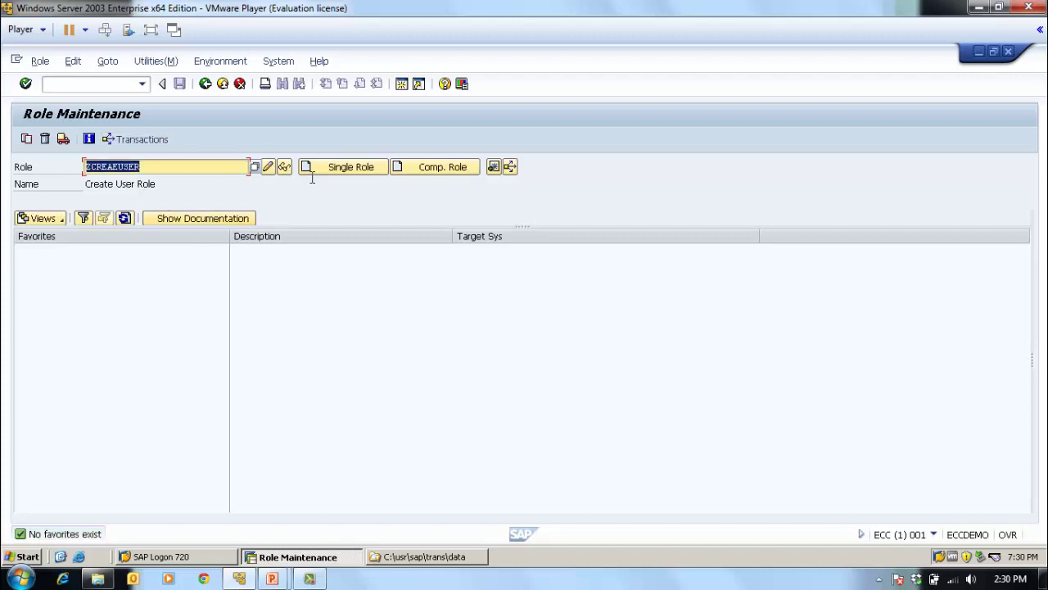
click(284, 166)
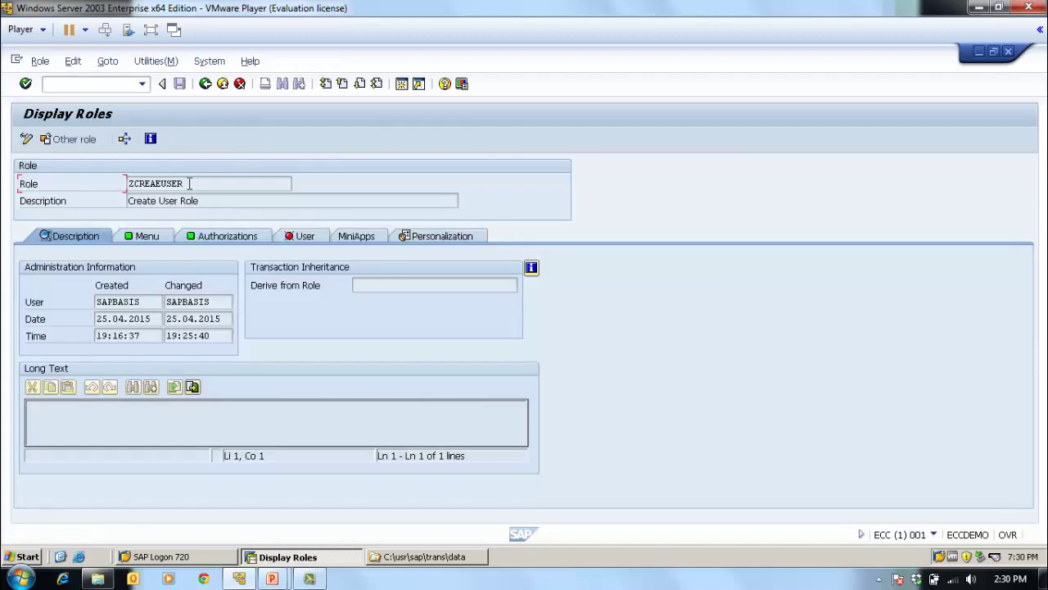
drag(195, 184, 128, 183)
click(288, 334)
- Switch to SAP Logon, open a new connection to 01 ECC Basis Demo and set the logon client to 000
click(195, 557)
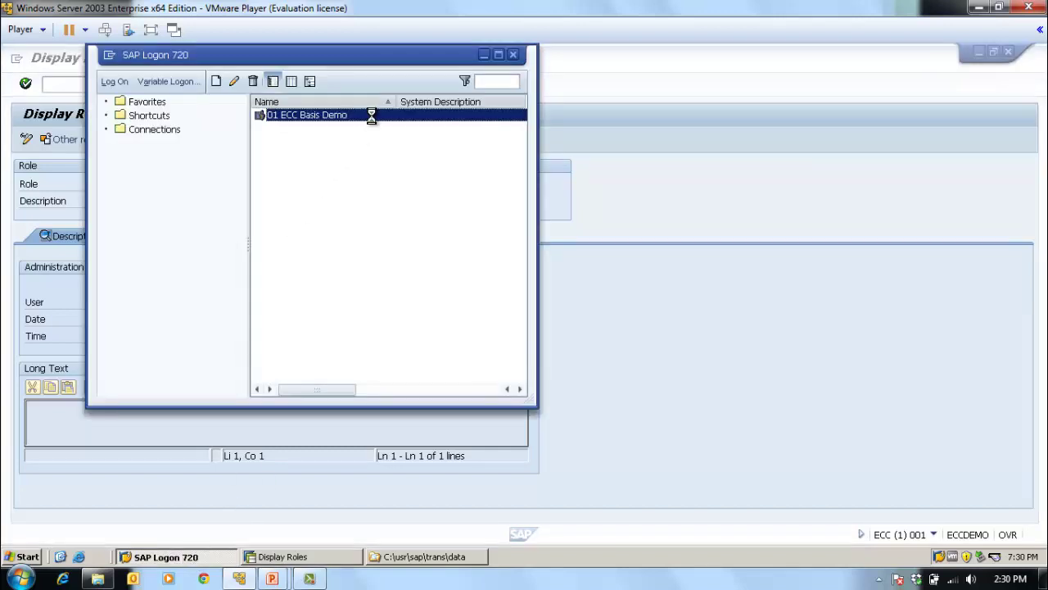
key(Return)
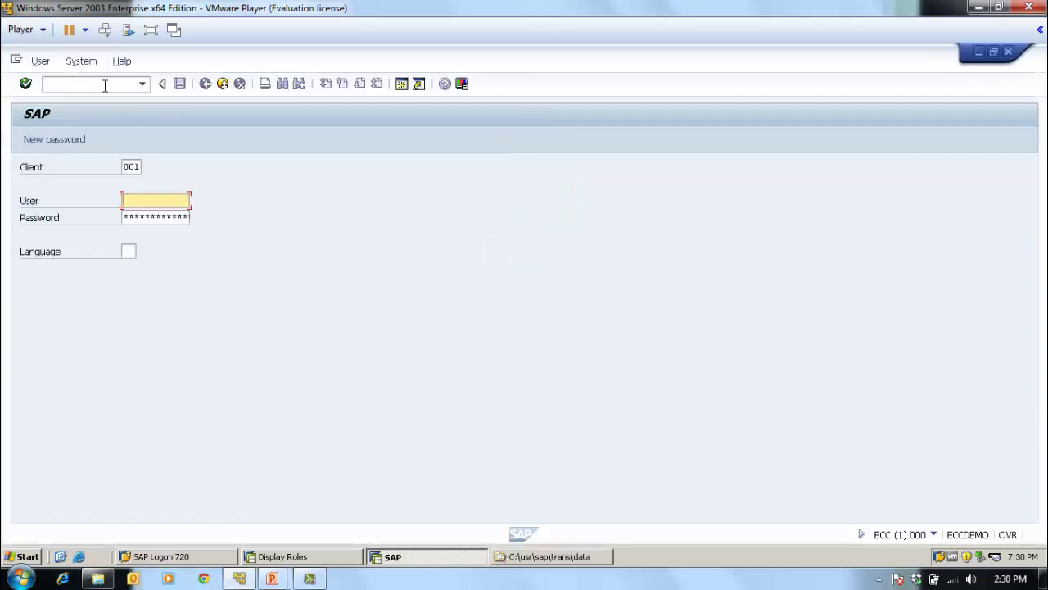
key(shift+Tab)
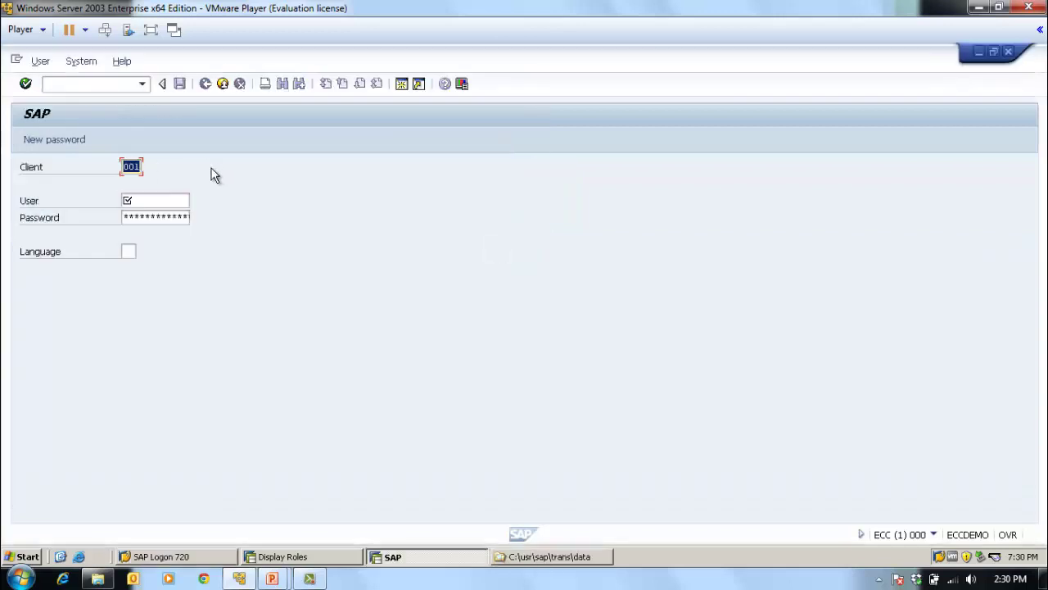
key(Tab)
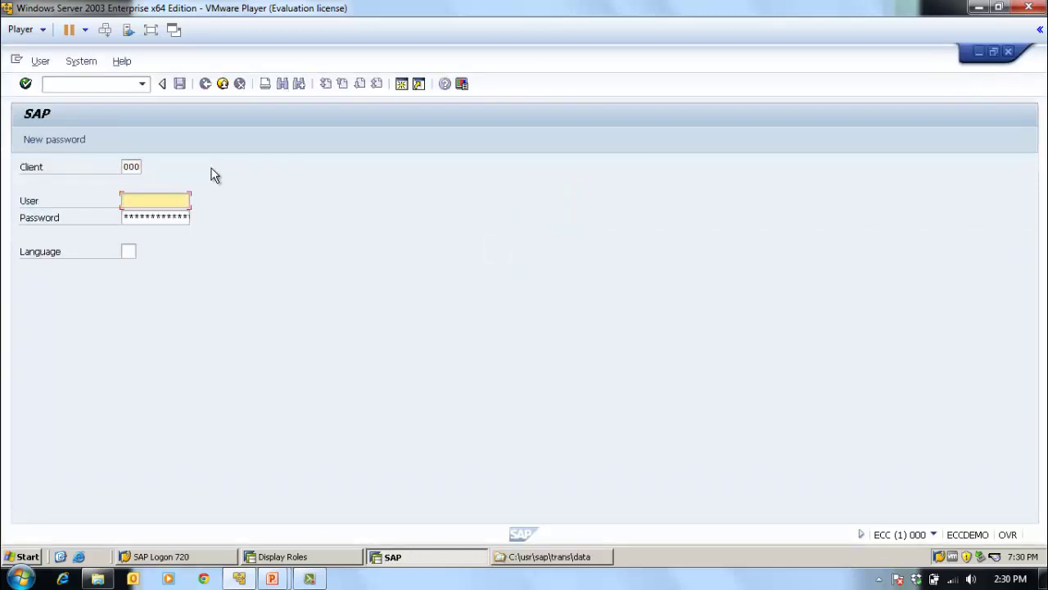
- Try to log on to client 000 as sapbasis with the account password
text(sapbasis)
key(Tab)
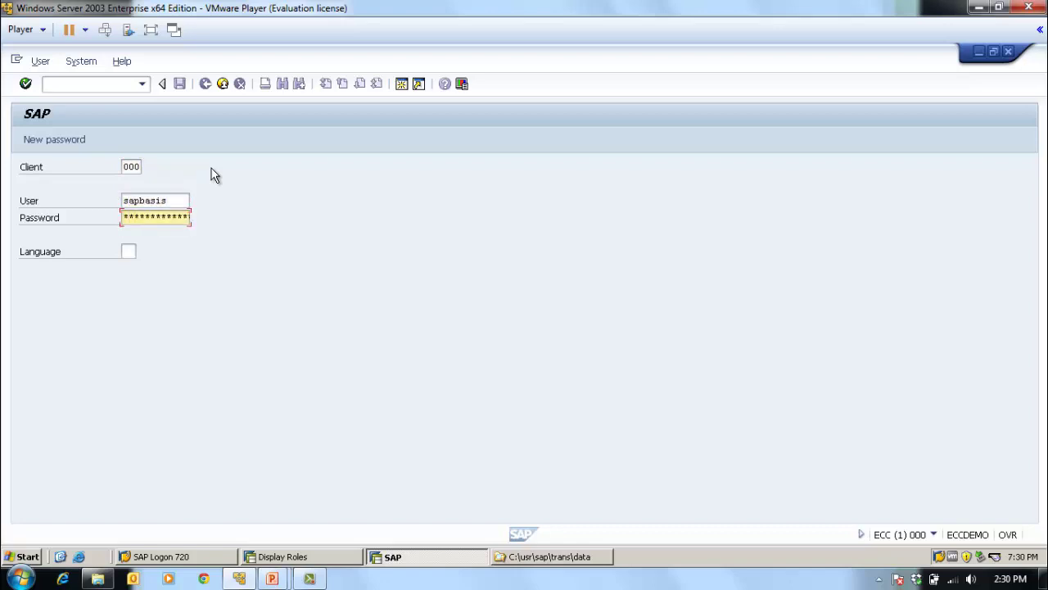
key(Return)
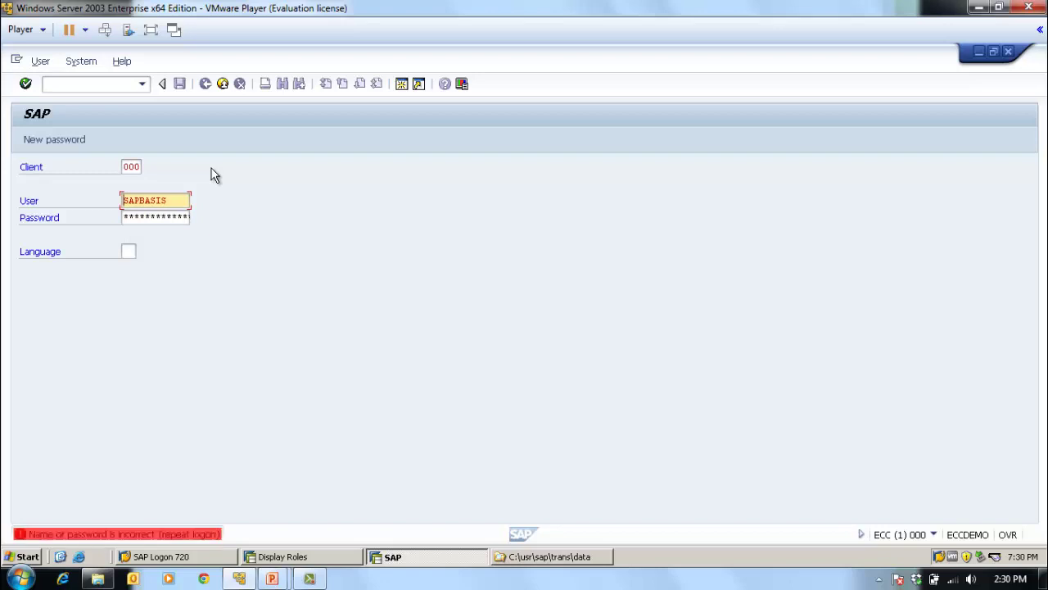
- Replace the user on the client 000 logon screen with sap*
drag(177, 202, 43, 186)
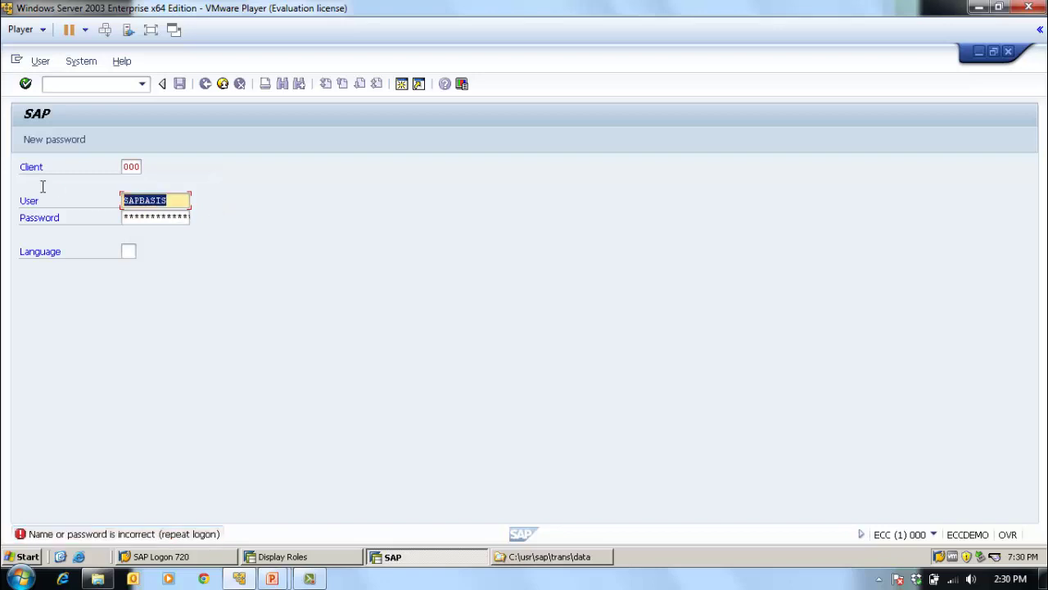
text(p)
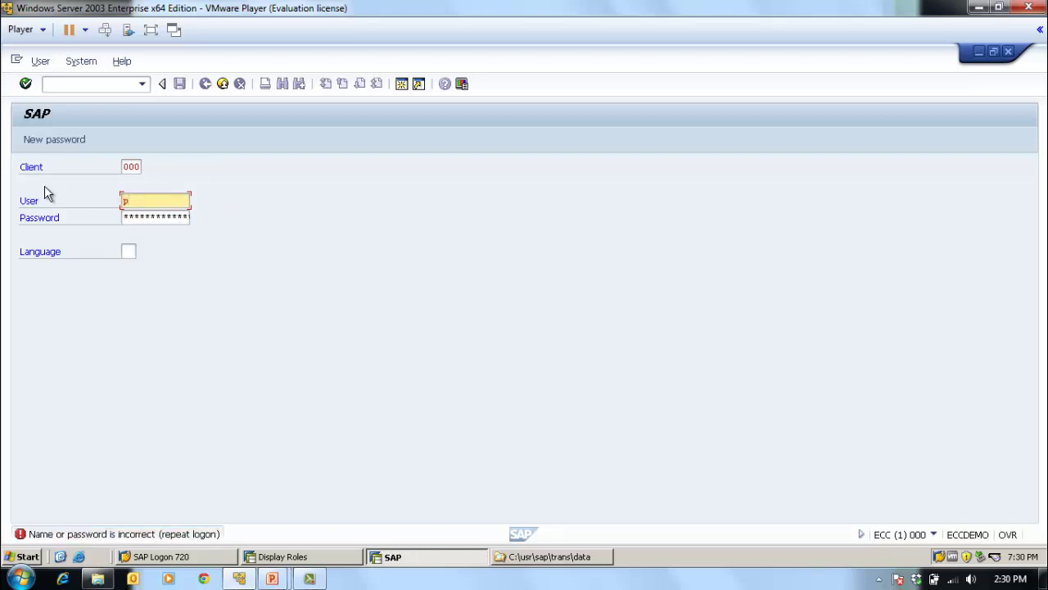
key(BackSpace)
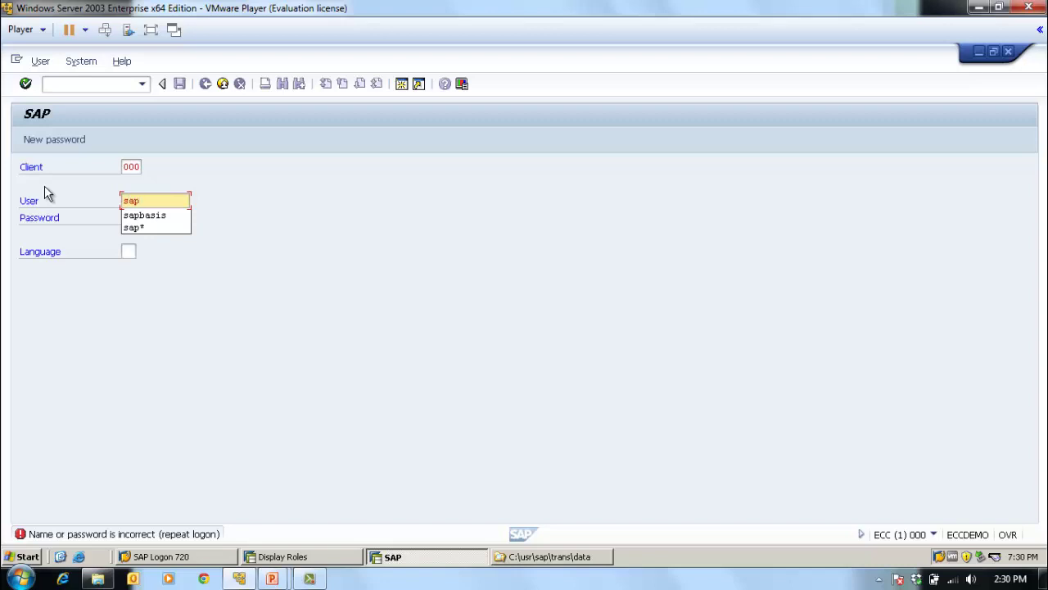
text(sap*)
key(Tab)
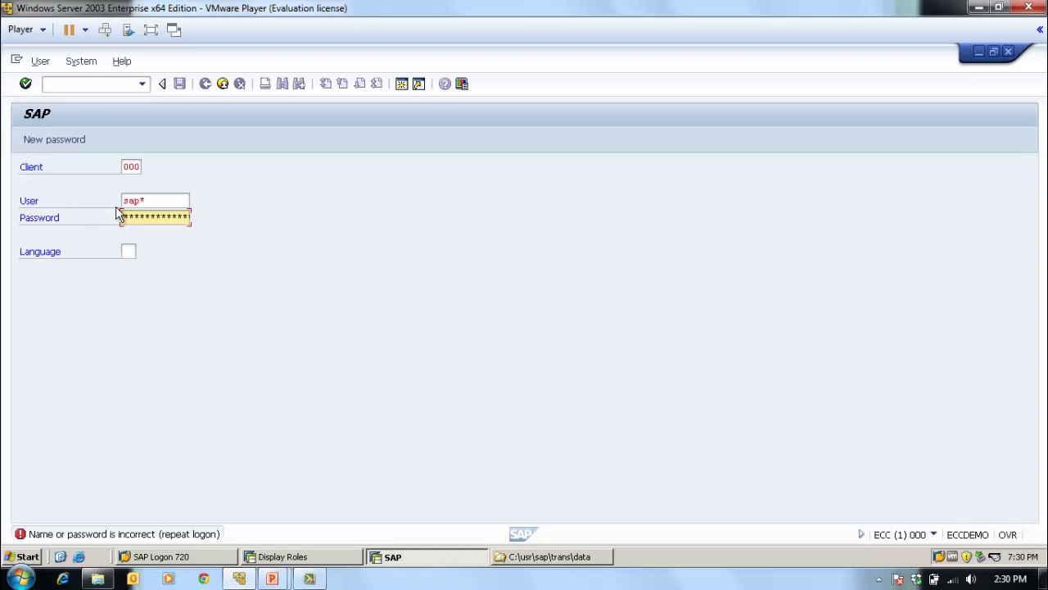
key(shift+Tab)
key(shift+Home)
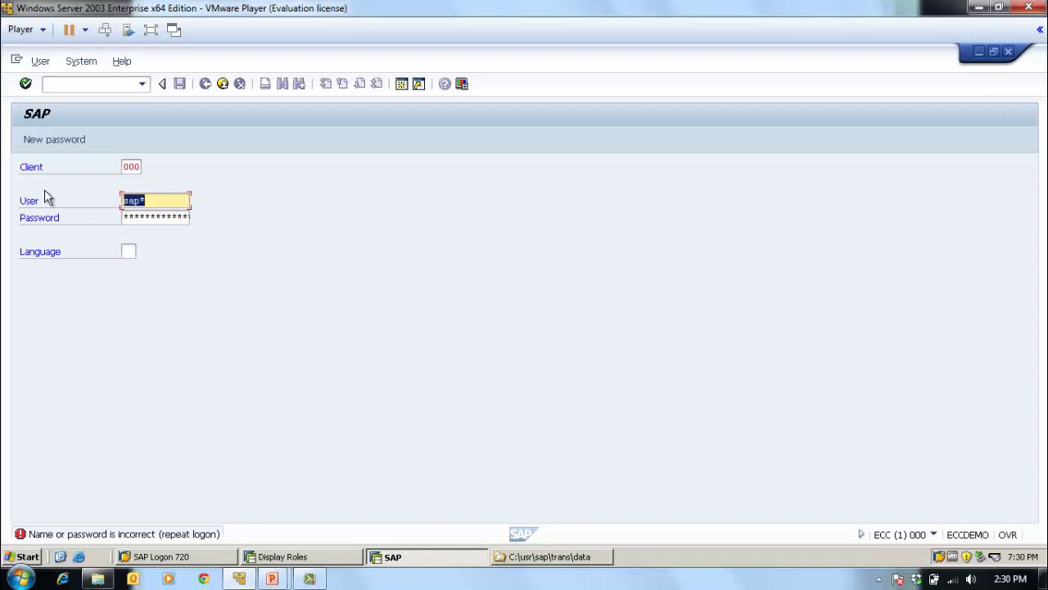
key(BackSpace)
text(DDIC)
key(BackSpace)
key(BackSpace)
key(BackSpace)
key(BackSpace)
- Log on to client 000 as sap* with the account password and dismiss the copyright notice
text(s)
click(147, 218)
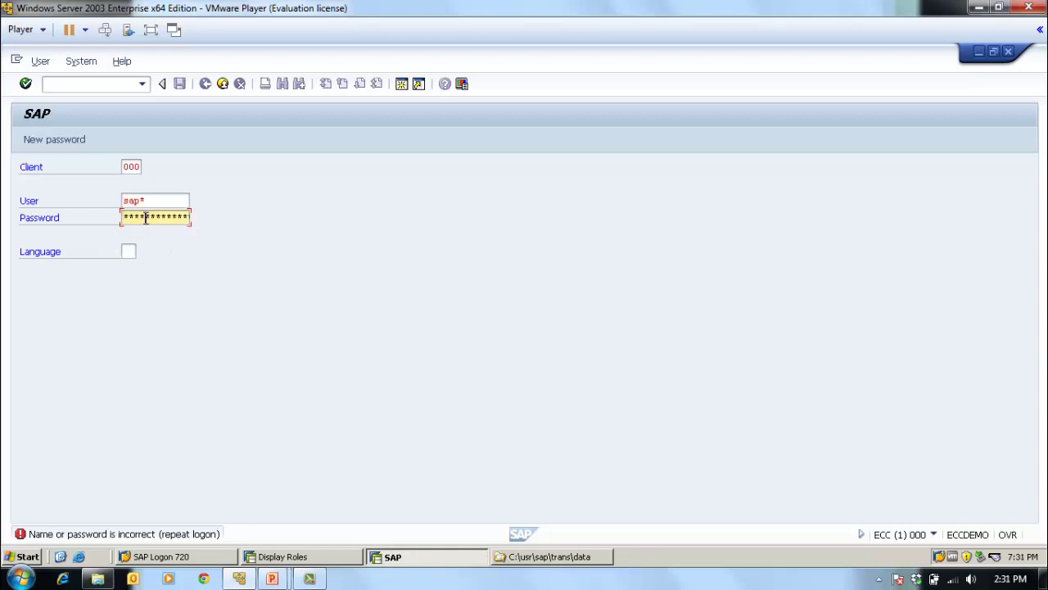
key(Return)
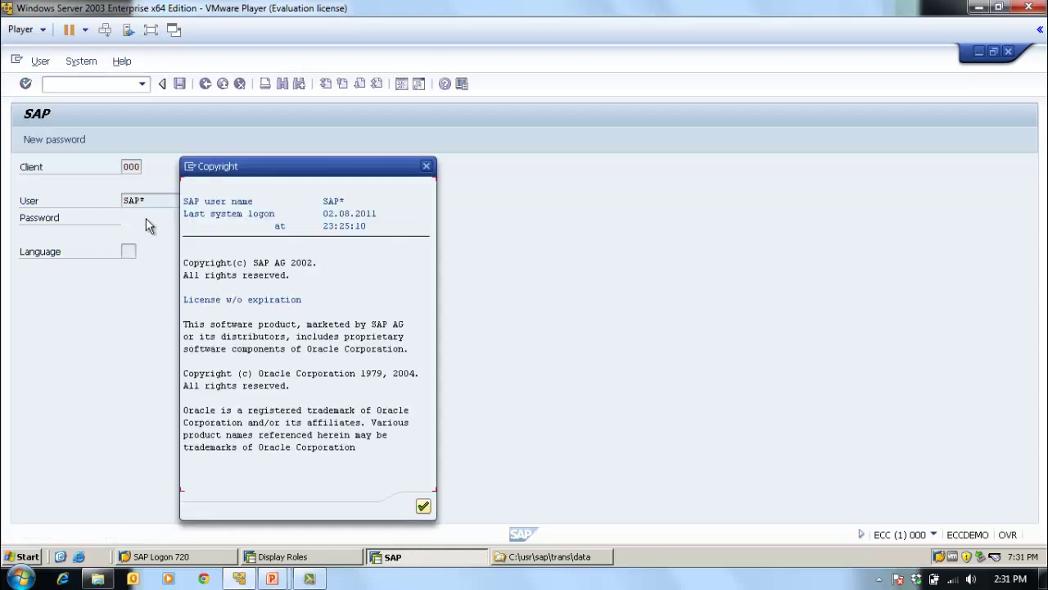
click(423, 507)
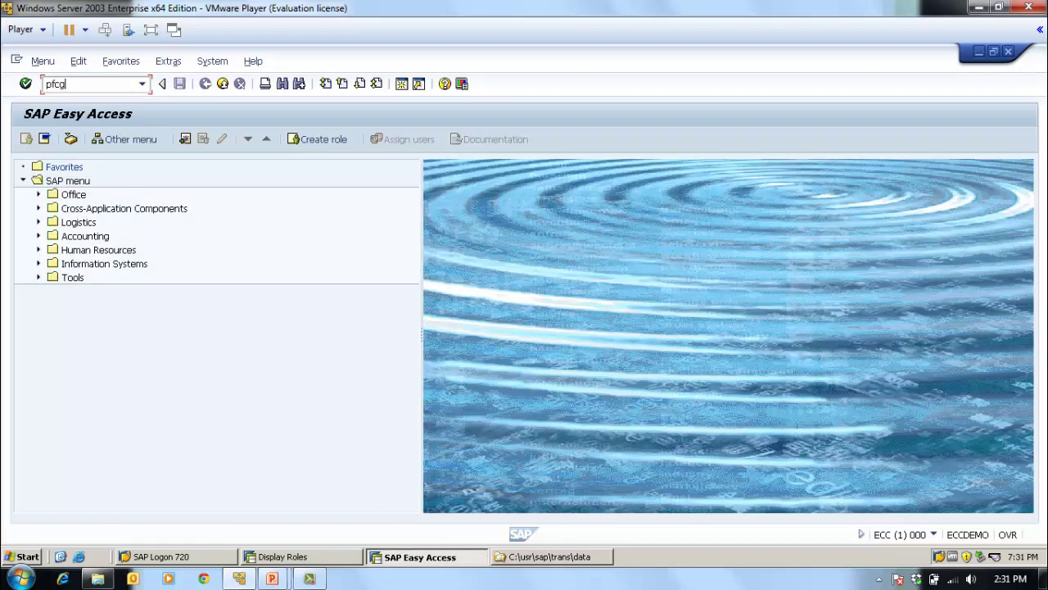
- Run transaction PFCG in client 000 and try to display role ZCREAEUSER
text(pfcg)
key(Return)
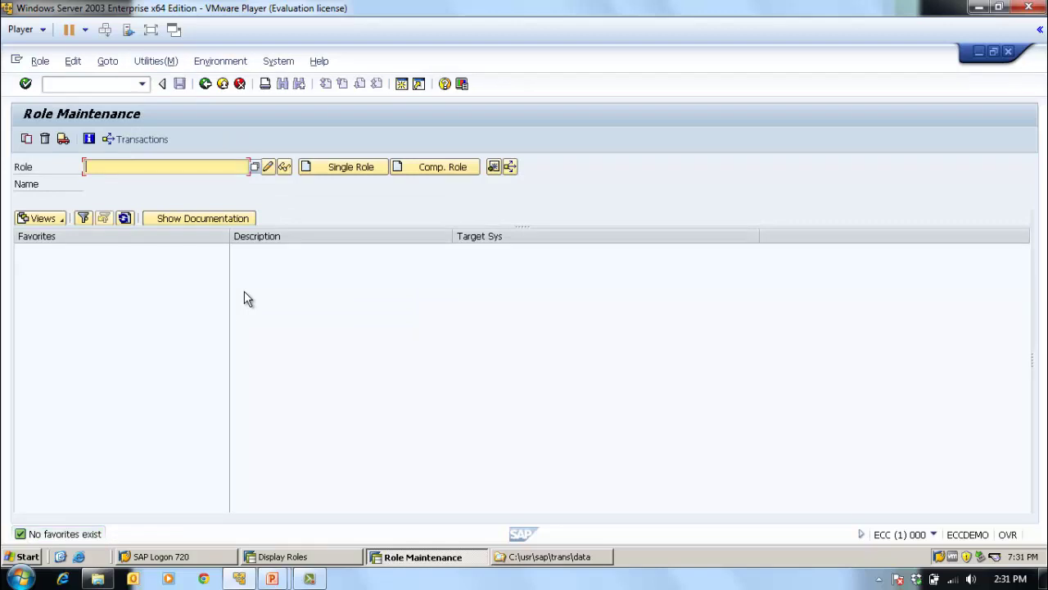
text(ZCREAEUSER)
key(Return)
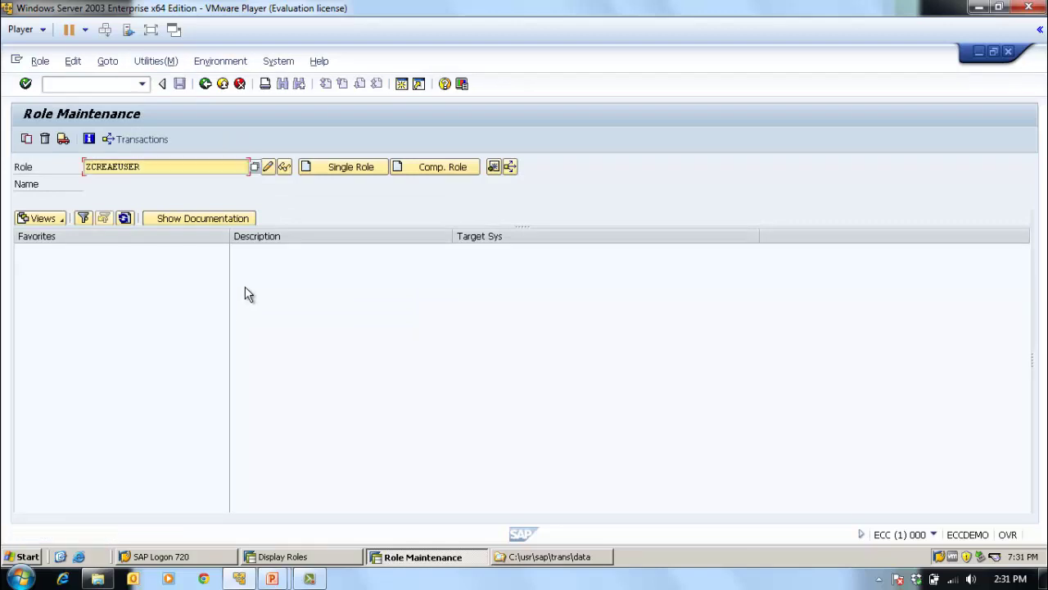
click(284, 167)
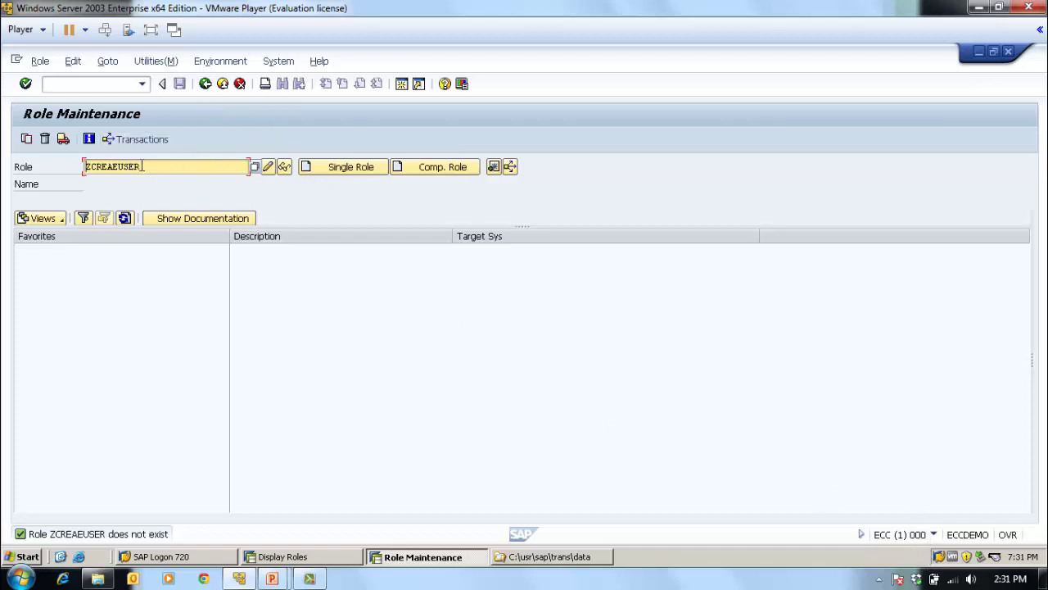
- Leave role maintenance and log off from client 000
click(222, 85)
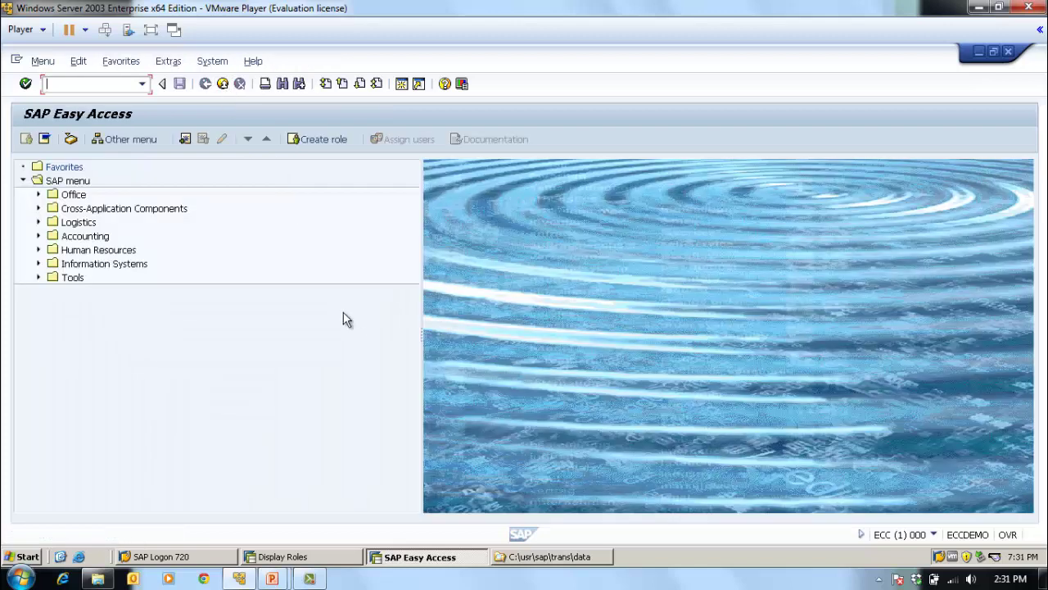
click(223, 84)
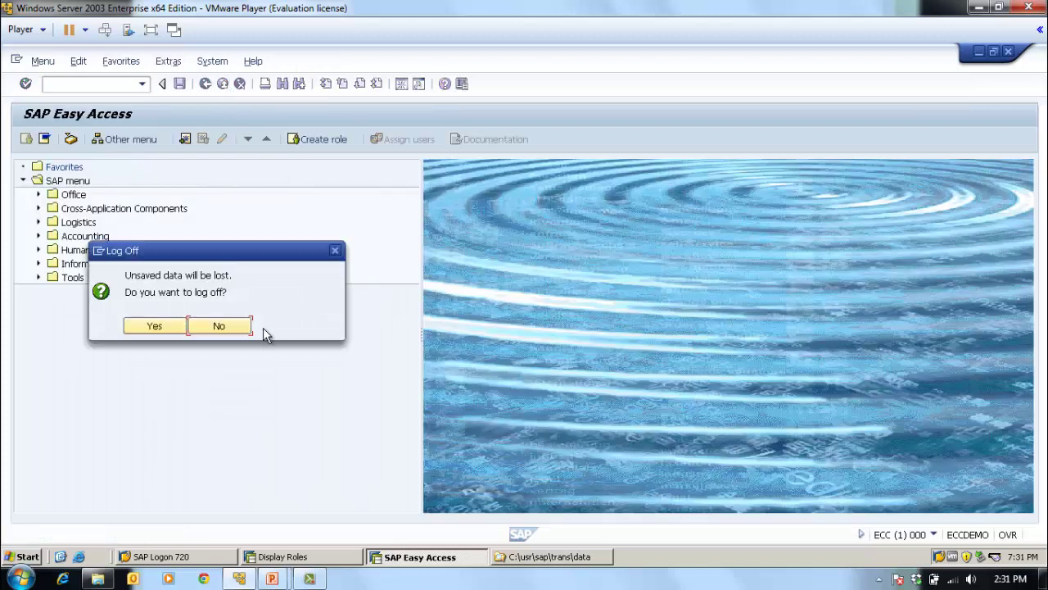
click(164, 325)
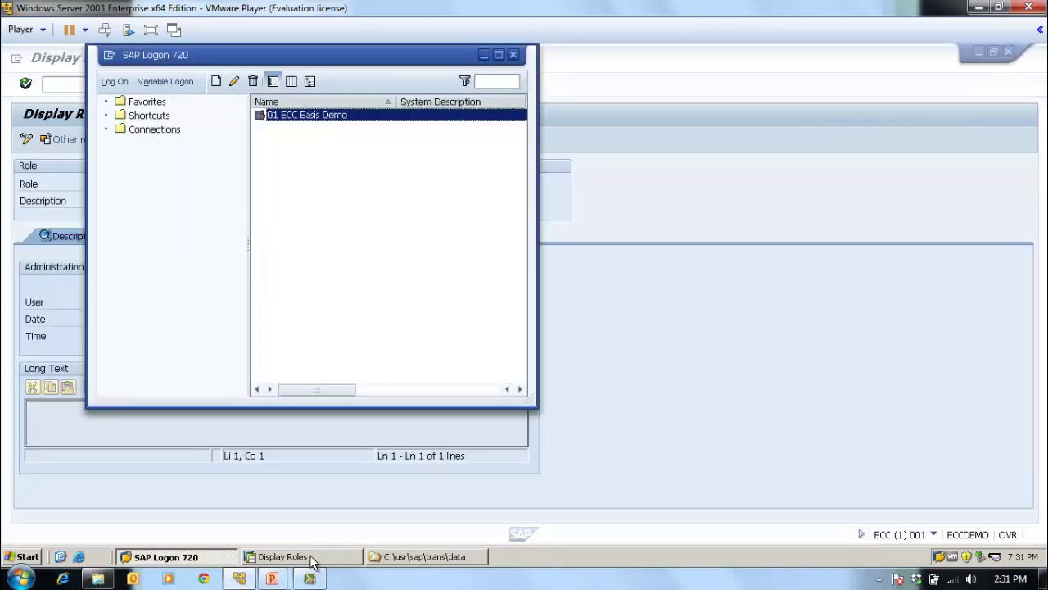
- Return to the client 001 session and leave the role display and role maintenance for SAP Easy Access
click(314, 557)
click(206, 82)
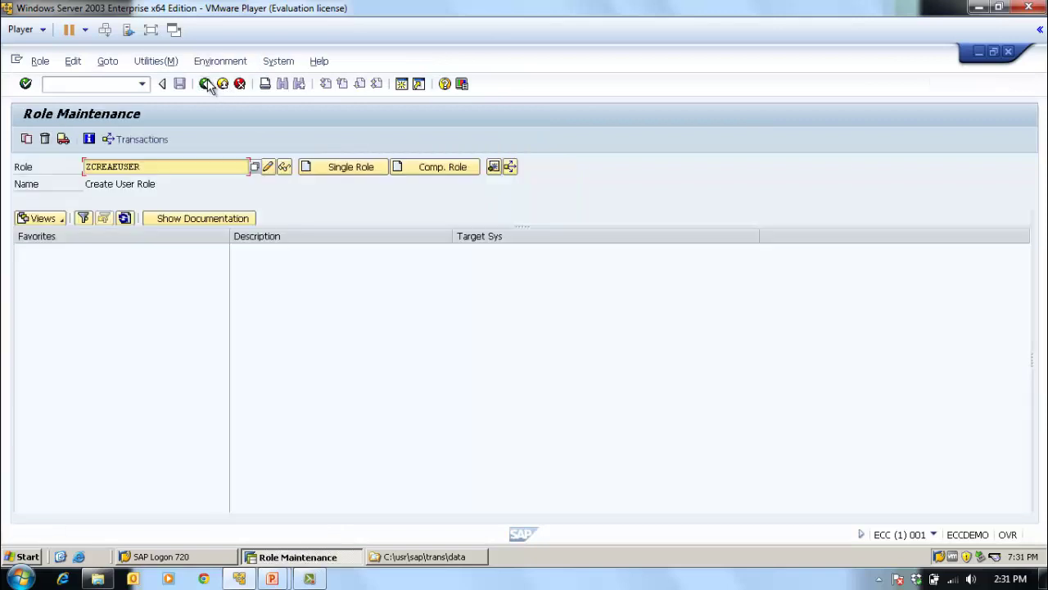
click(206, 82)
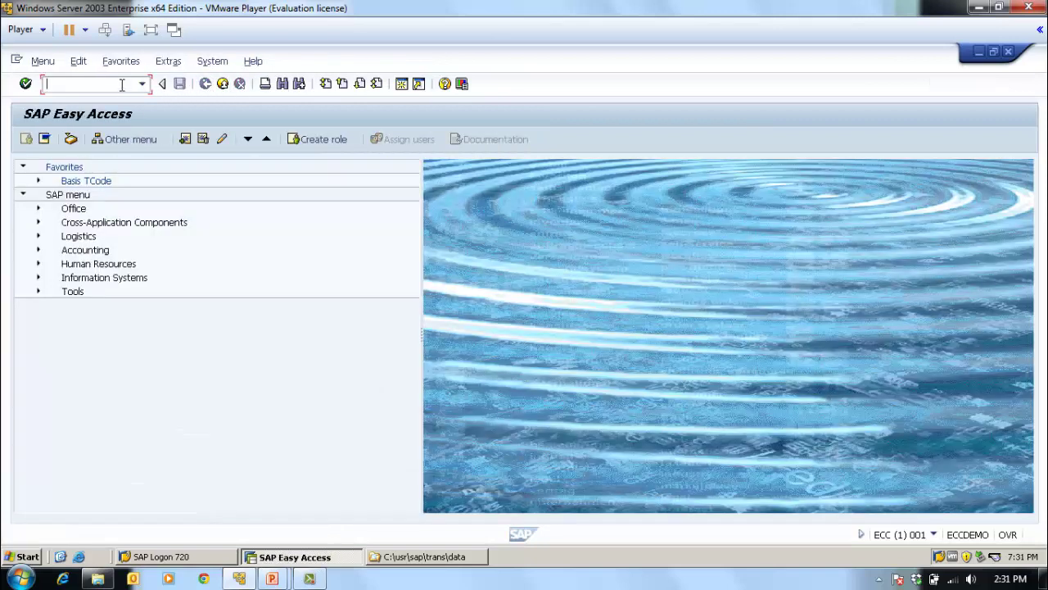
- Open the ABAP Editor with transaction SE38 and enter ZHELLO02 as the program name
text(se38)
key(Return)
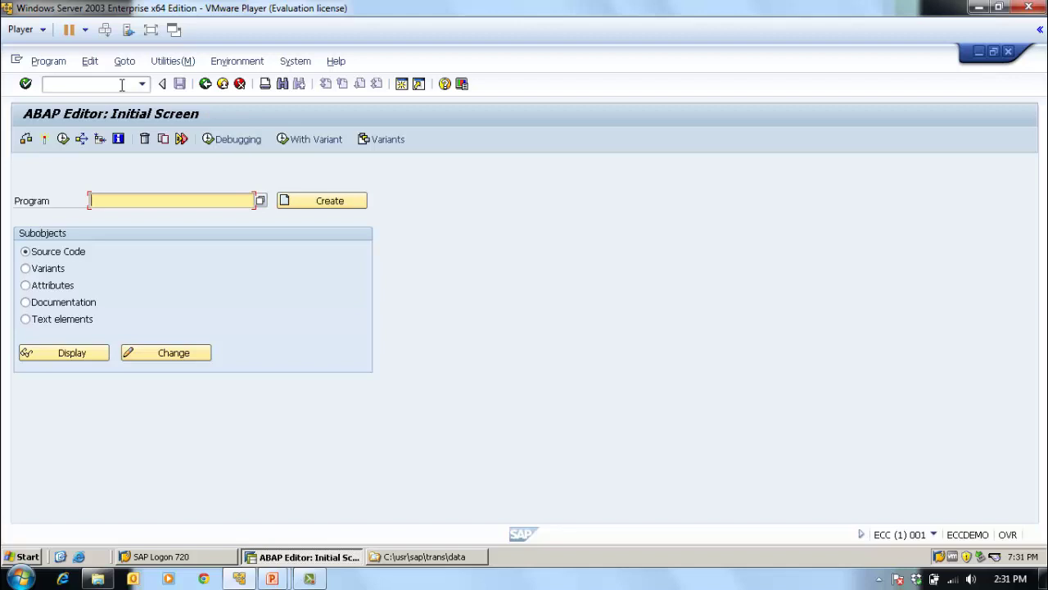
text(Z)
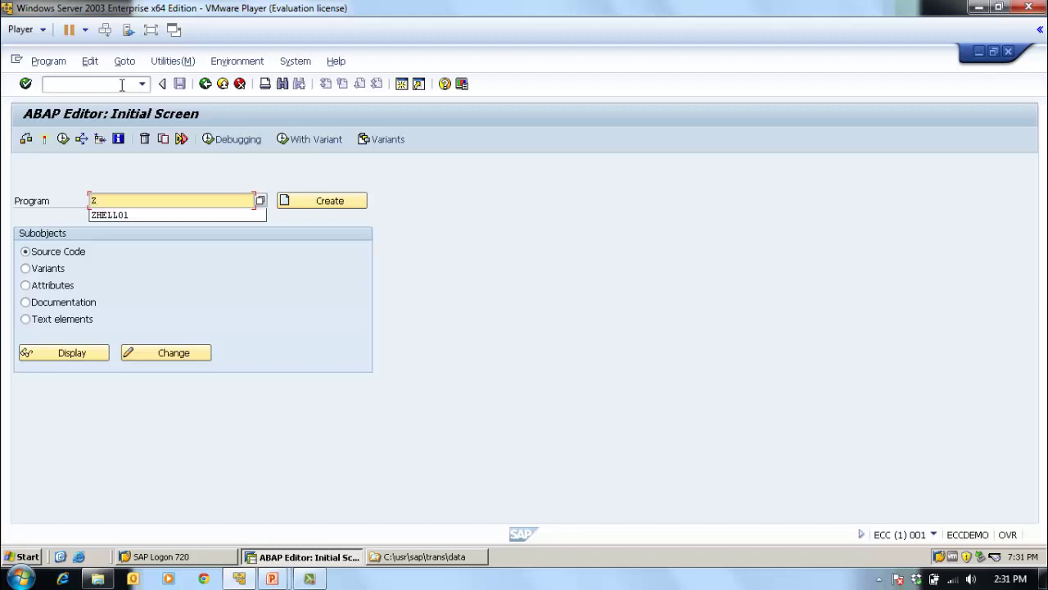
text(BS)
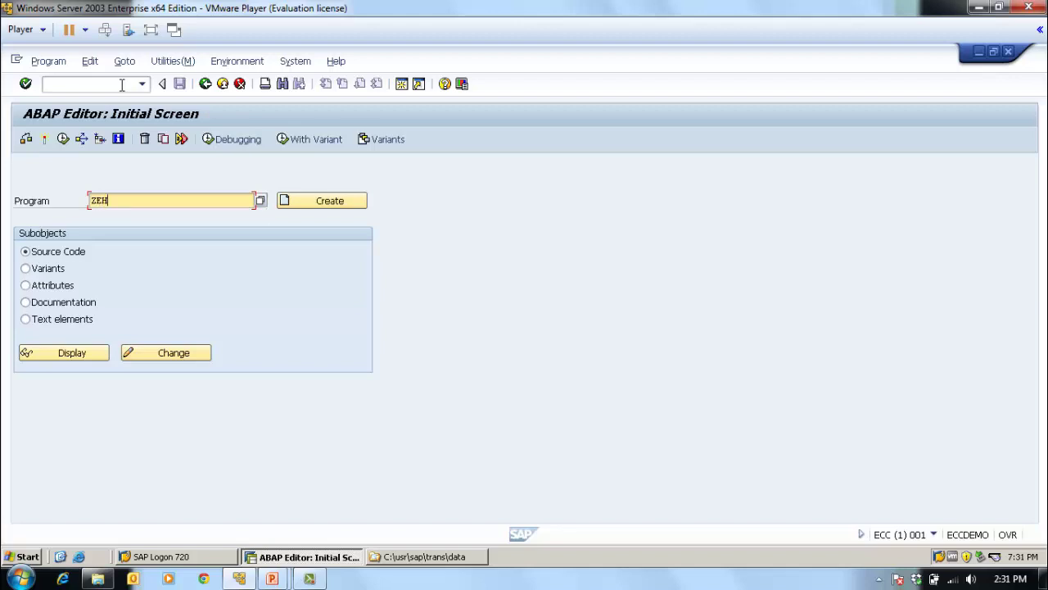
key(BackSpace)
key(BackSpace)
text(HE)
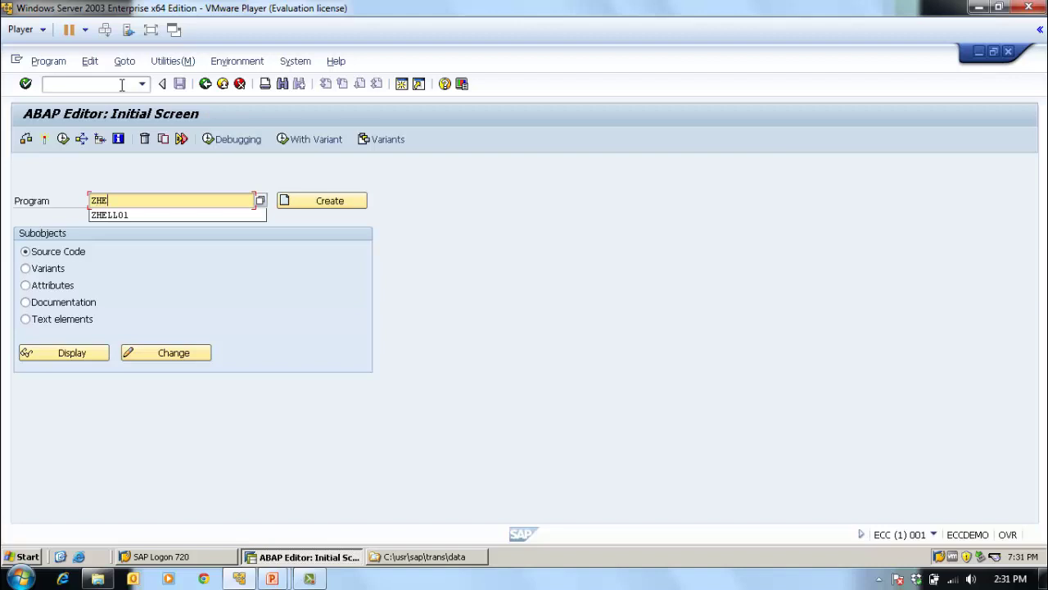
text(LLO02)
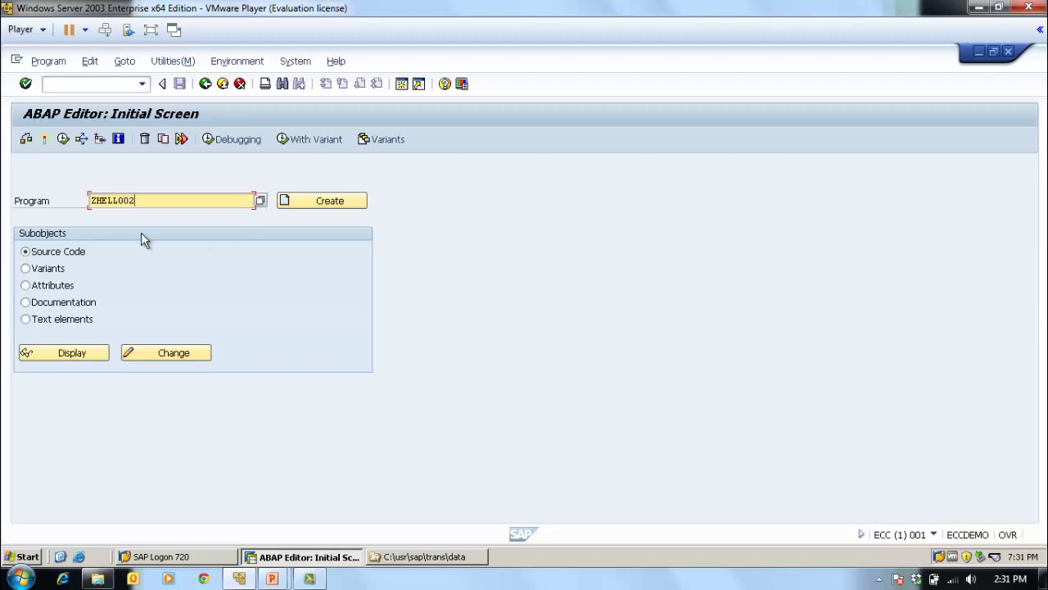
key(Left)
drag(148, 201, 77, 200)
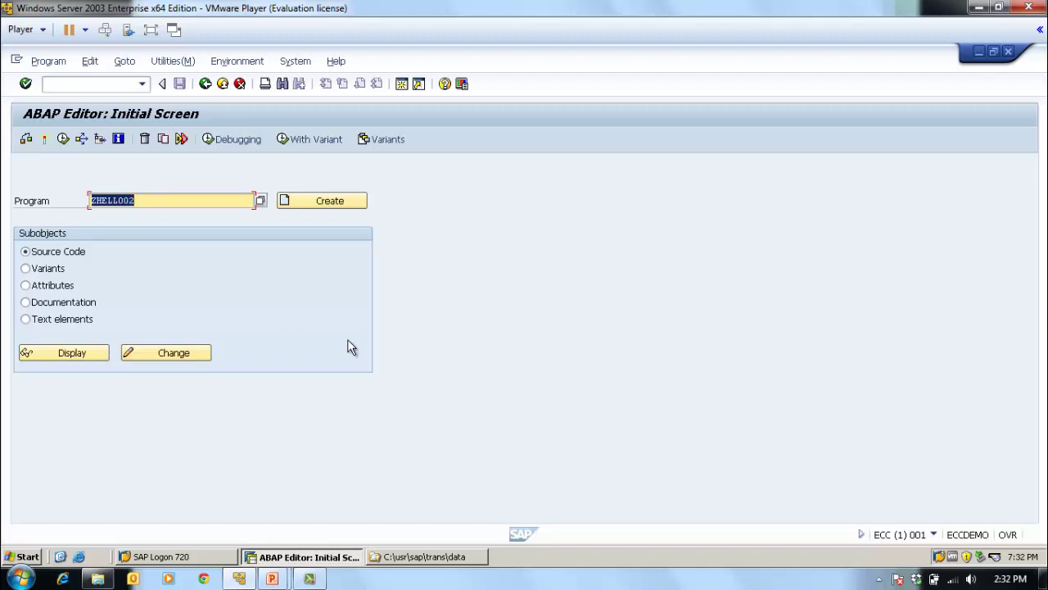
key(Left)
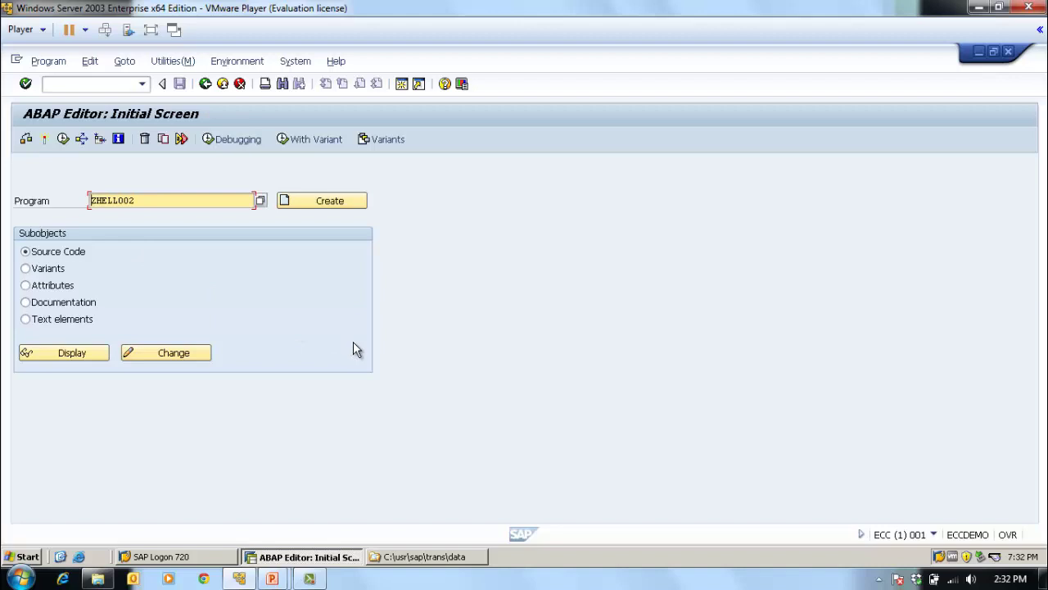
- Create program ZHELLO02 with the title "Test Hello world" and the type Executable program
click(305, 203)
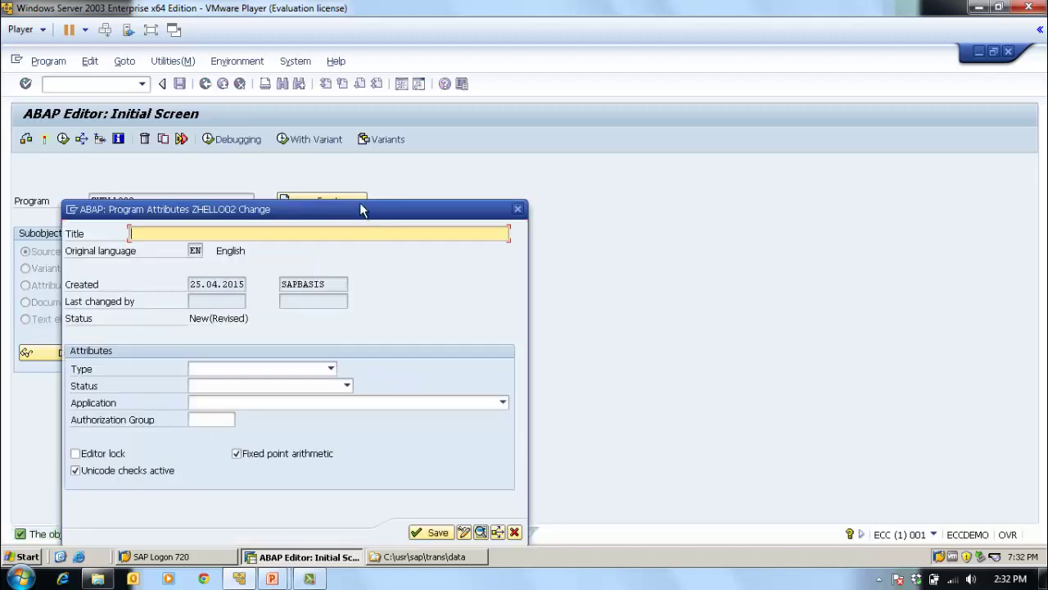
drag(360, 213, 783, 154)
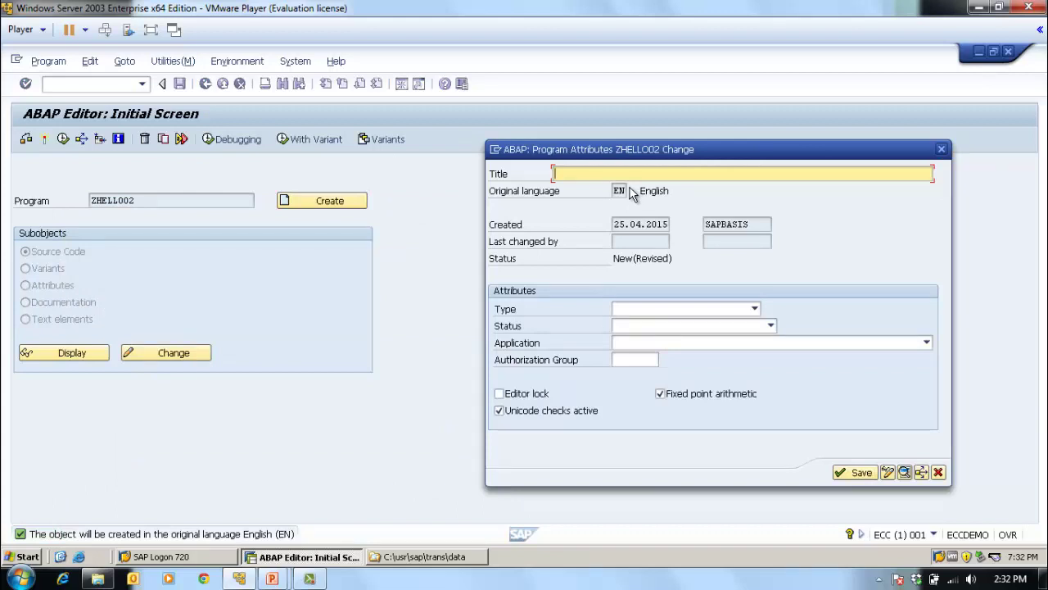
text(Test H)
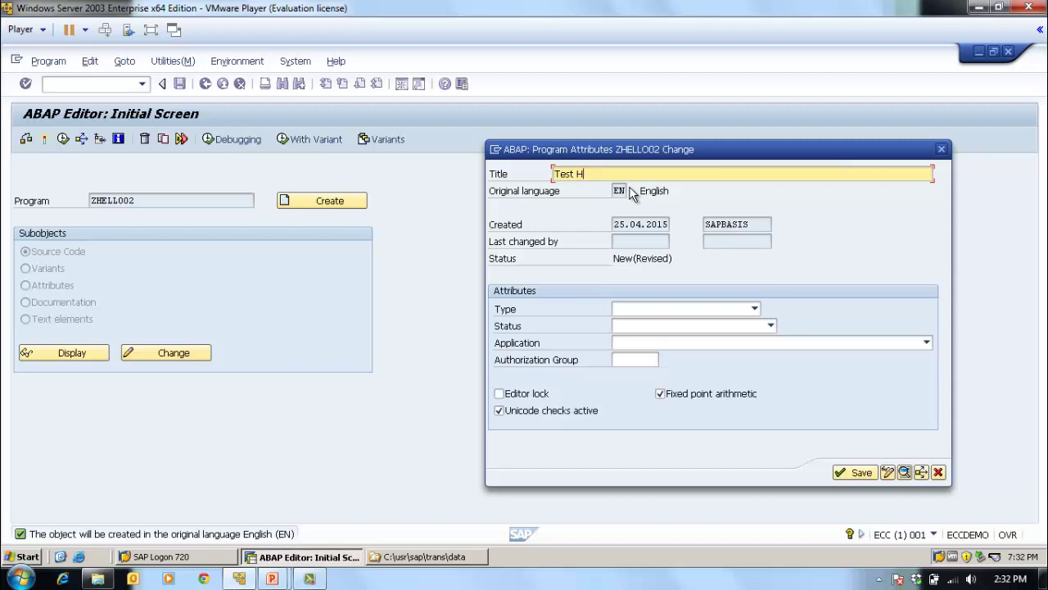
text(ello world)
click(754, 309)
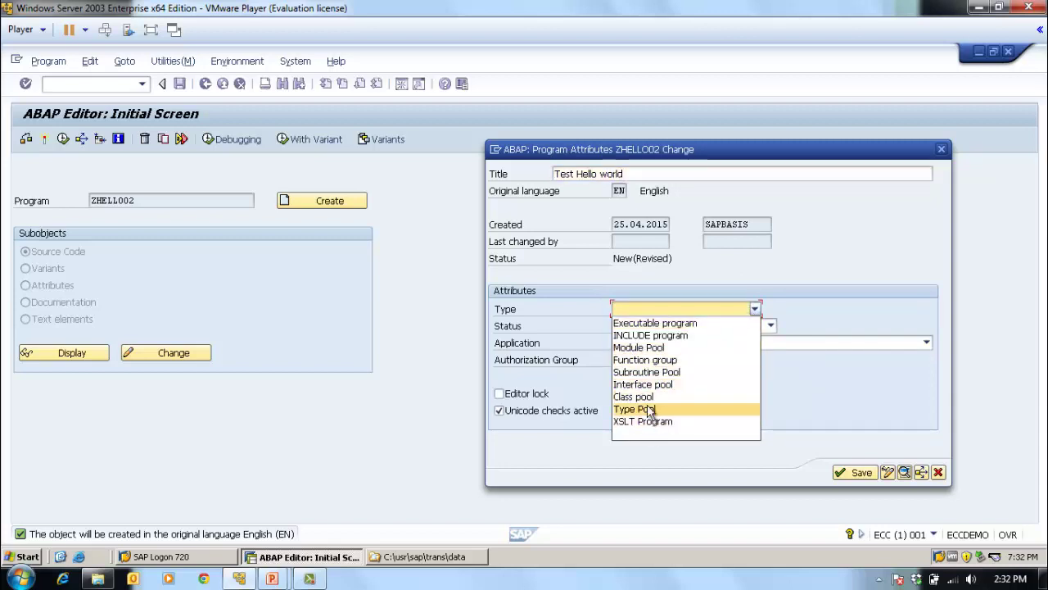
click(674, 323)
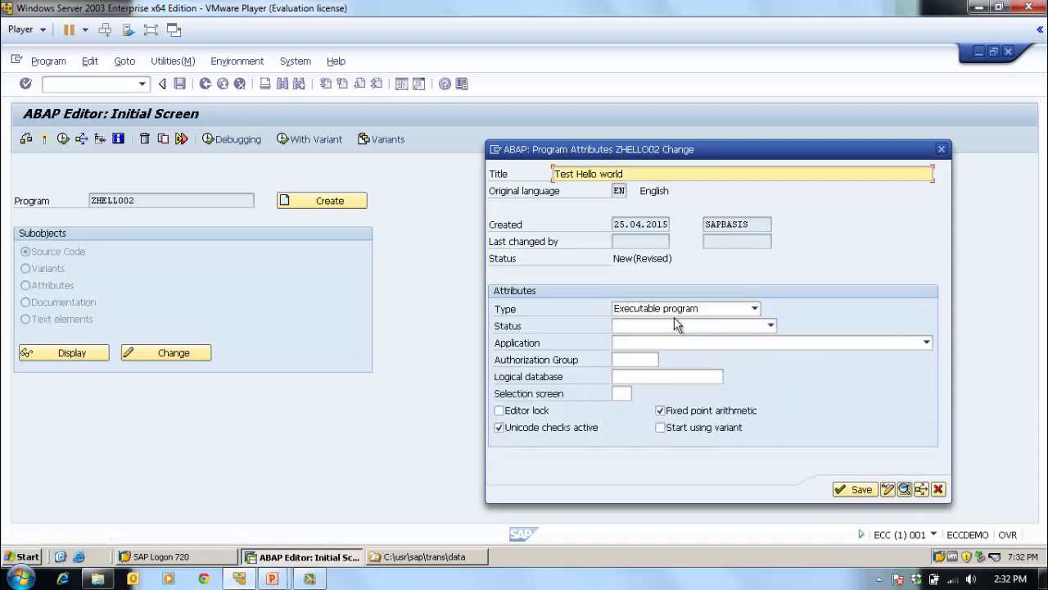
- Set the program's status to Test Program and its application to Basis, and save the attributes
click(692, 327)
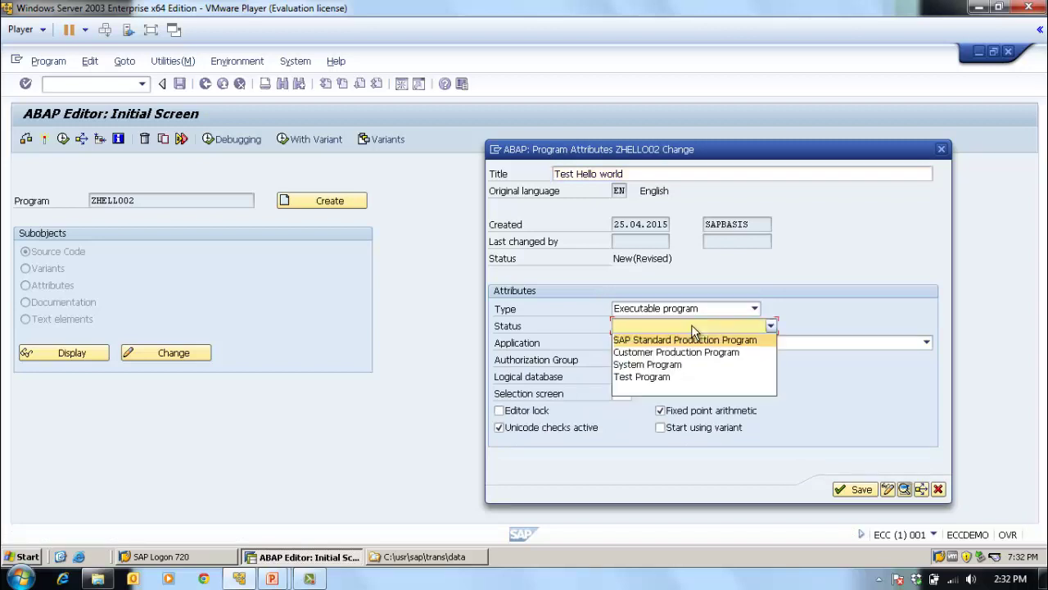
click(676, 377)
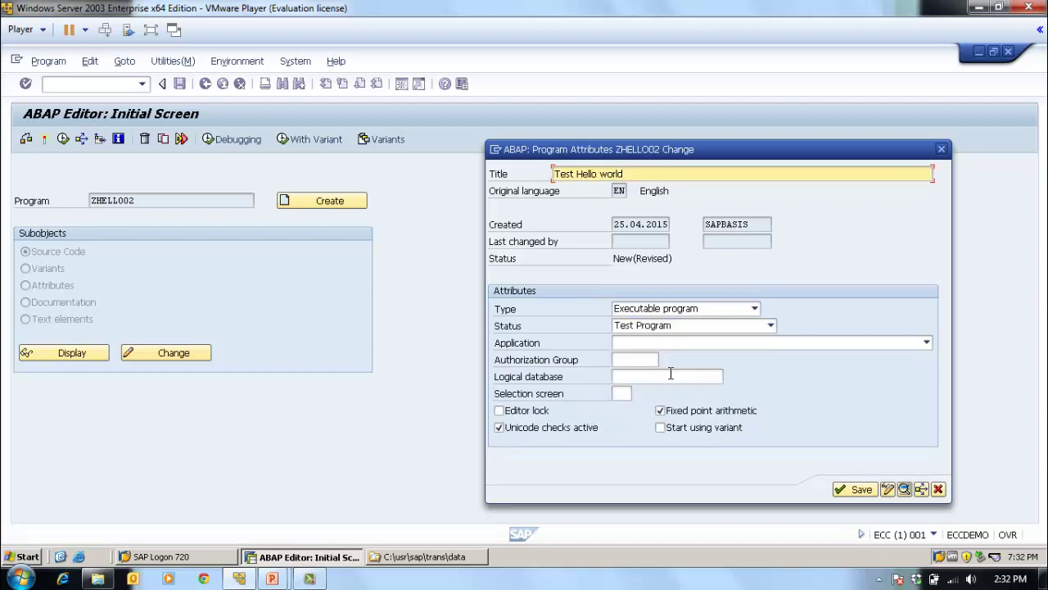
click(705, 344)
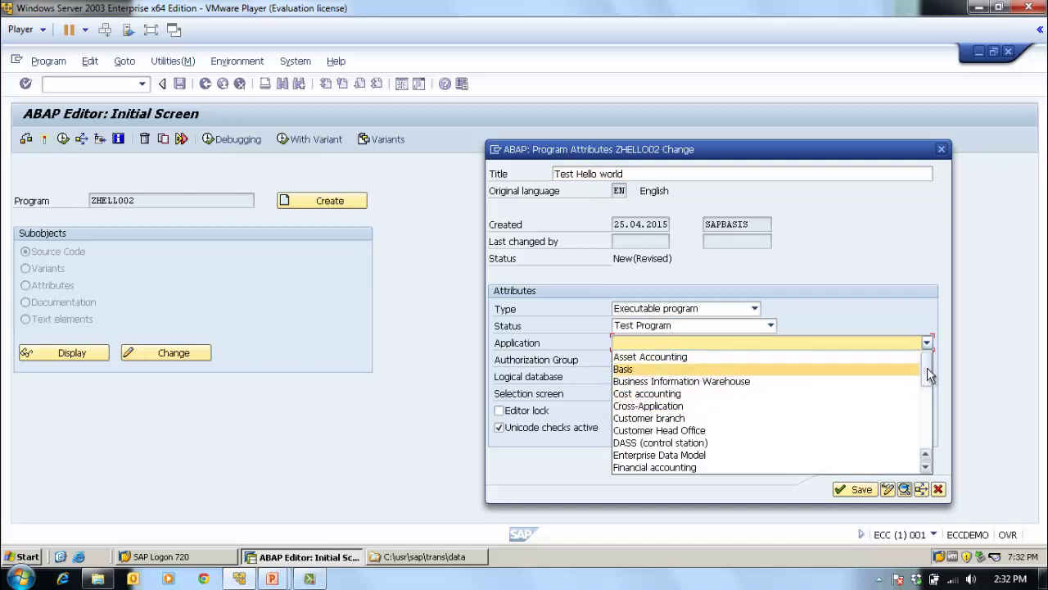
mouse_move(929, 375)
mouse_down()
mouse_move(926, 442)
mouse_move(928, 369)
mouse_up()
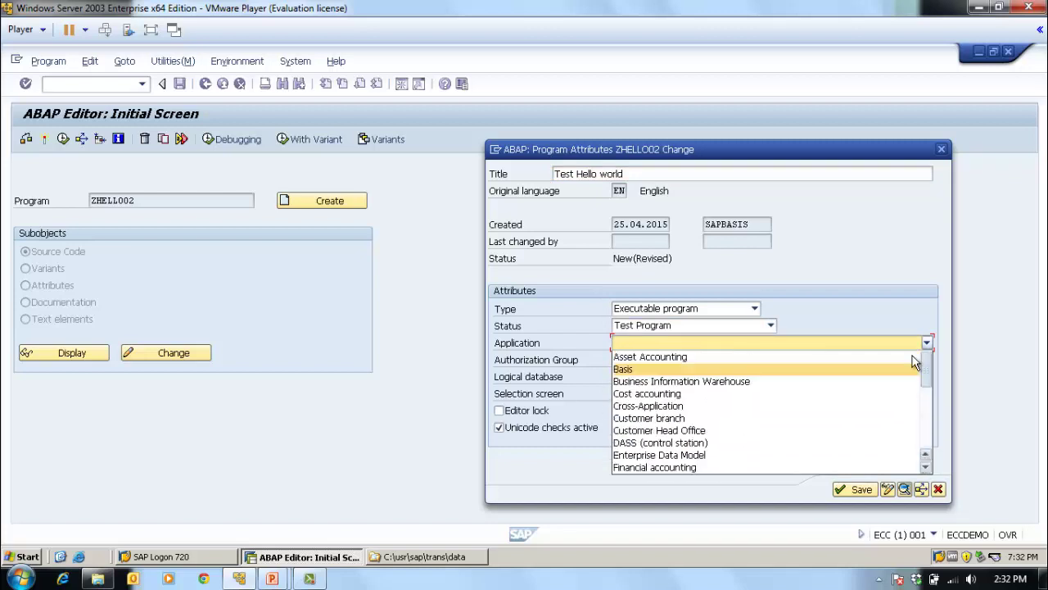
click(706, 369)
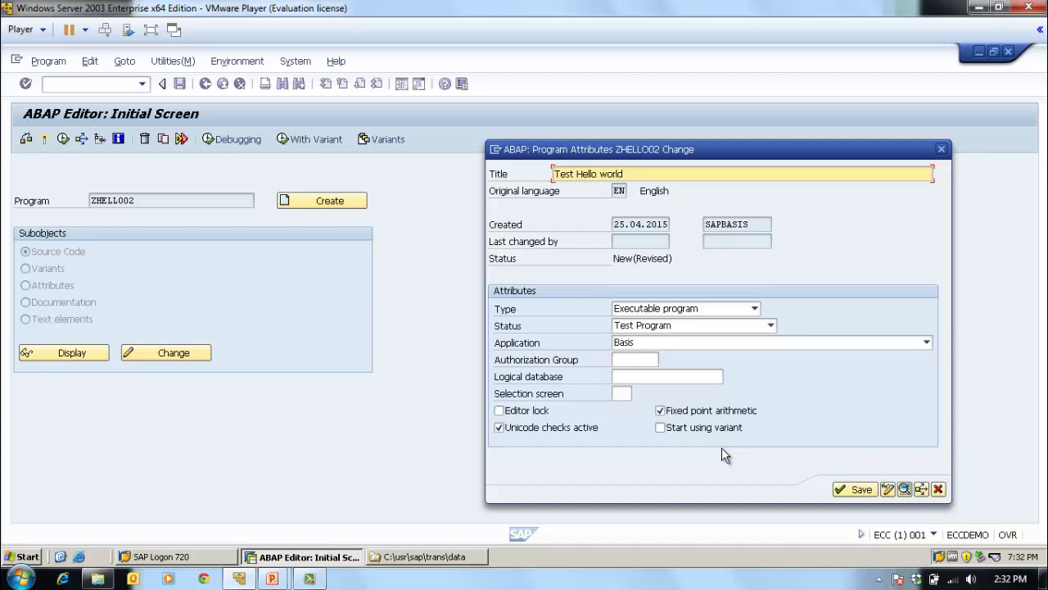
click(856, 491)
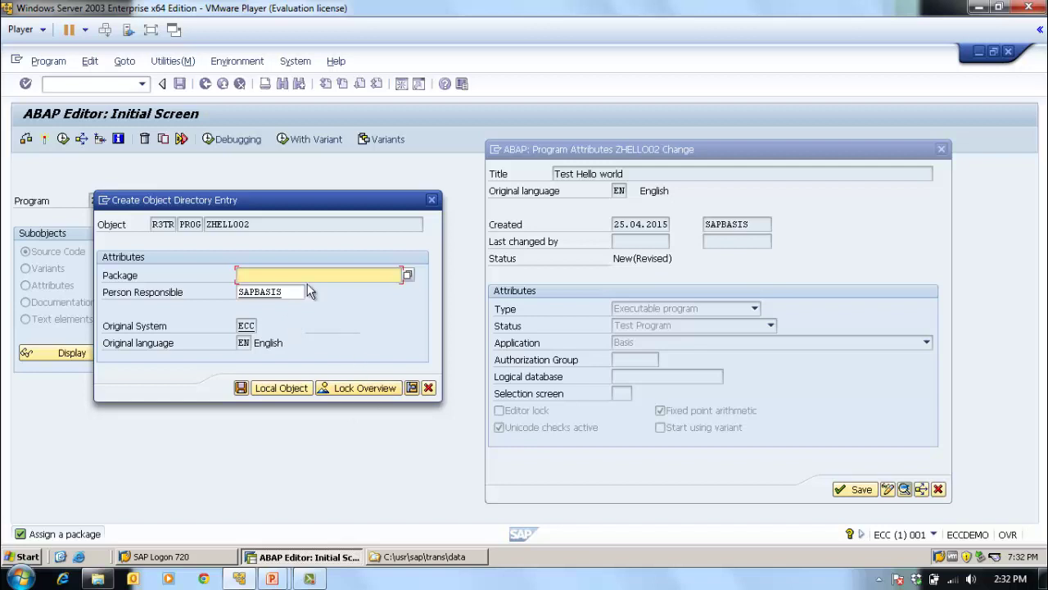
- Look through the available packages without choosing one, and save ZHELLO02 as a local object
click(407, 275)
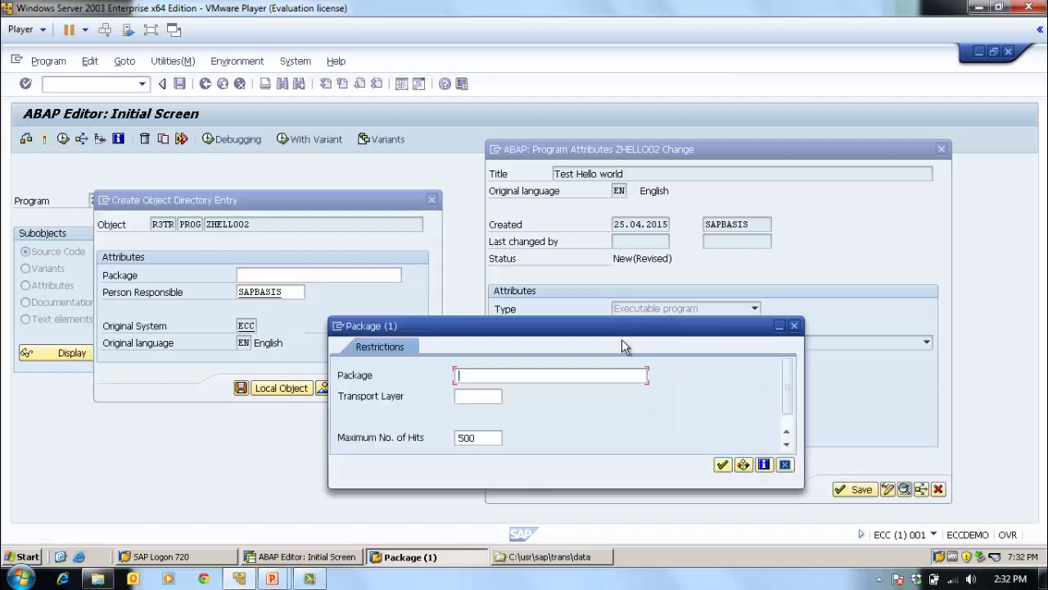
click(794, 376)
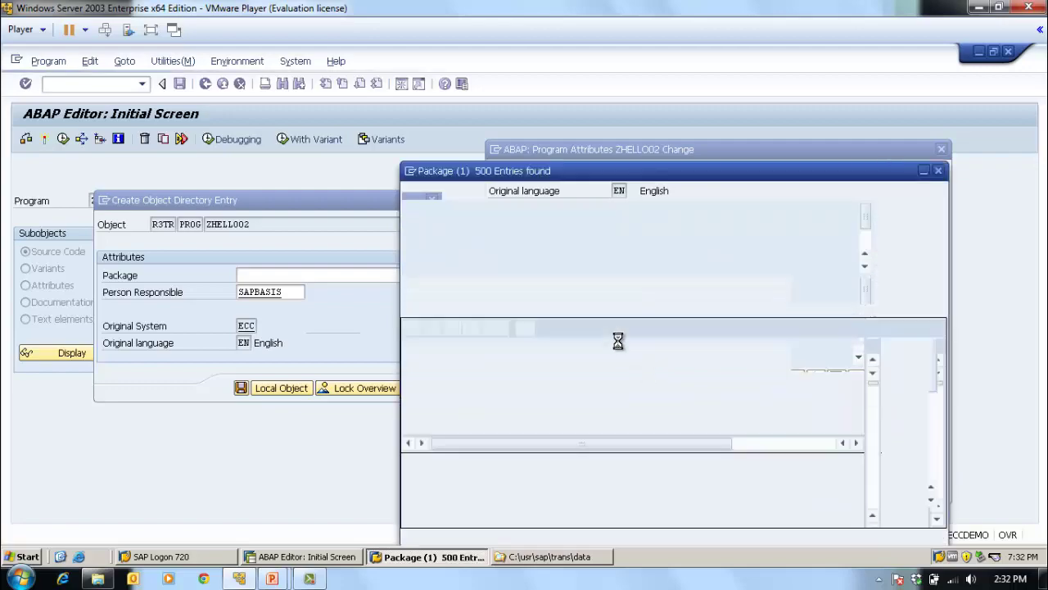
scroll(506, 385, down, 15)
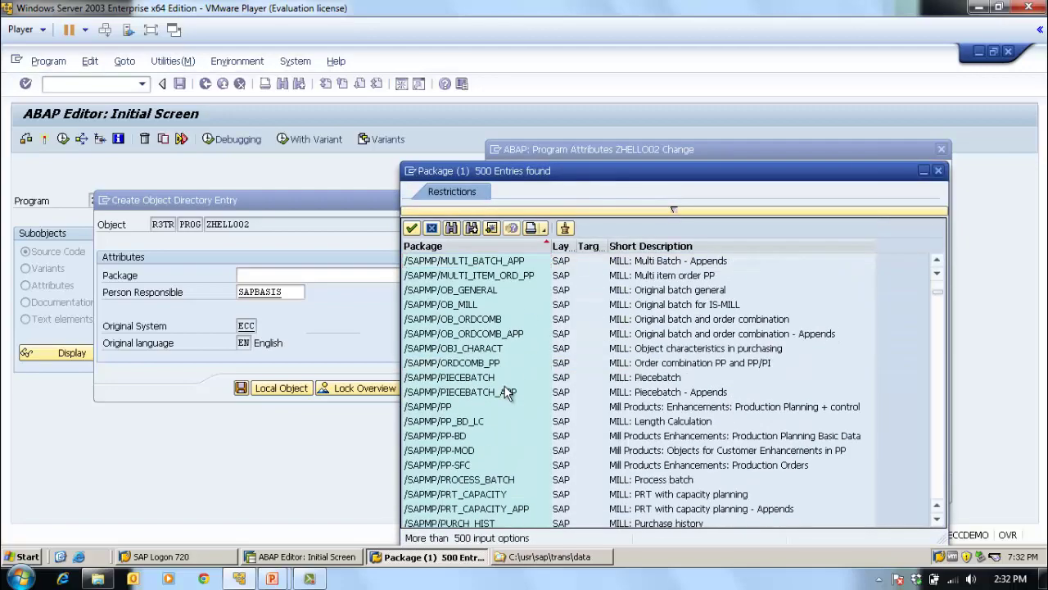
scroll(505, 401, down, 20)
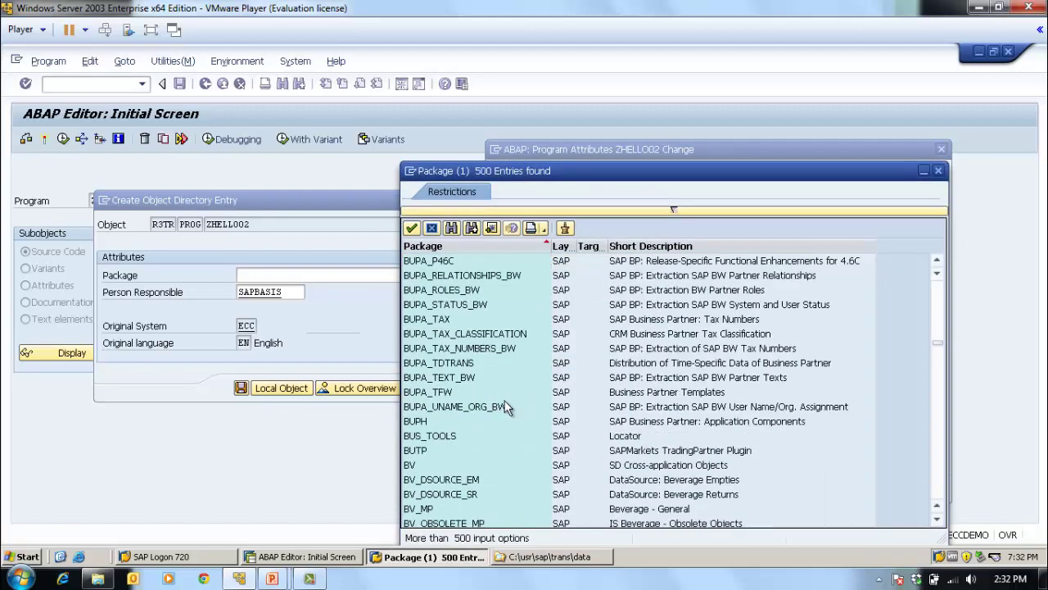
scroll(501, 409, down, 11)
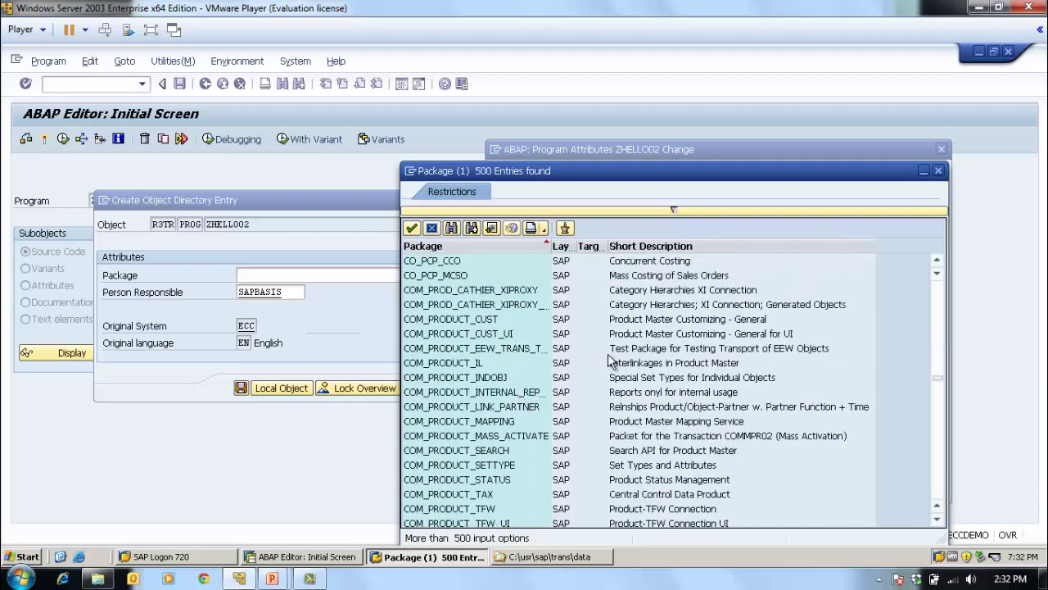
scroll(876, 190, up, 10)
click(937, 170)
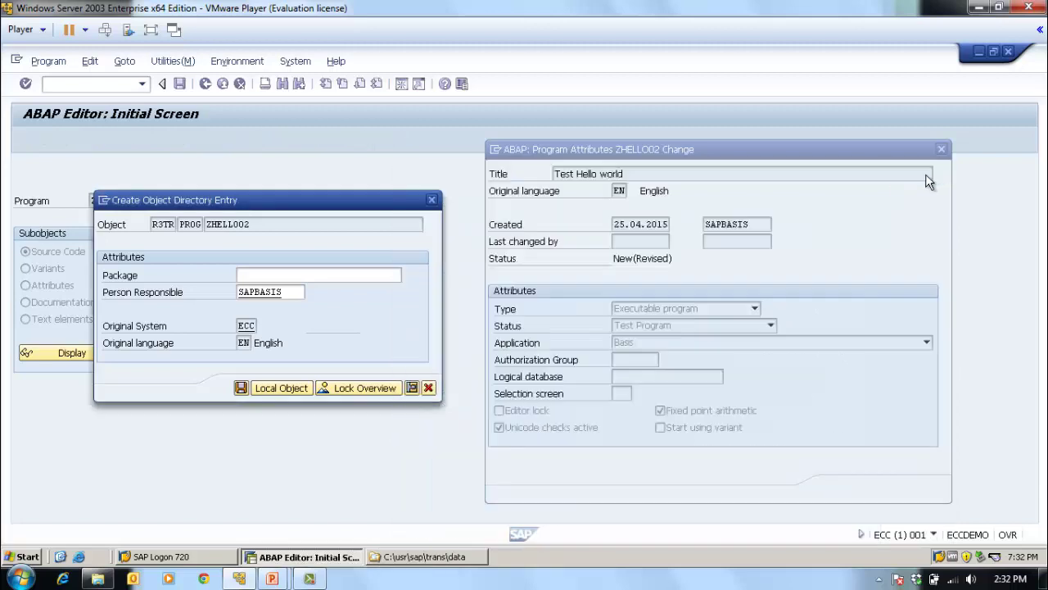
click(281, 388)
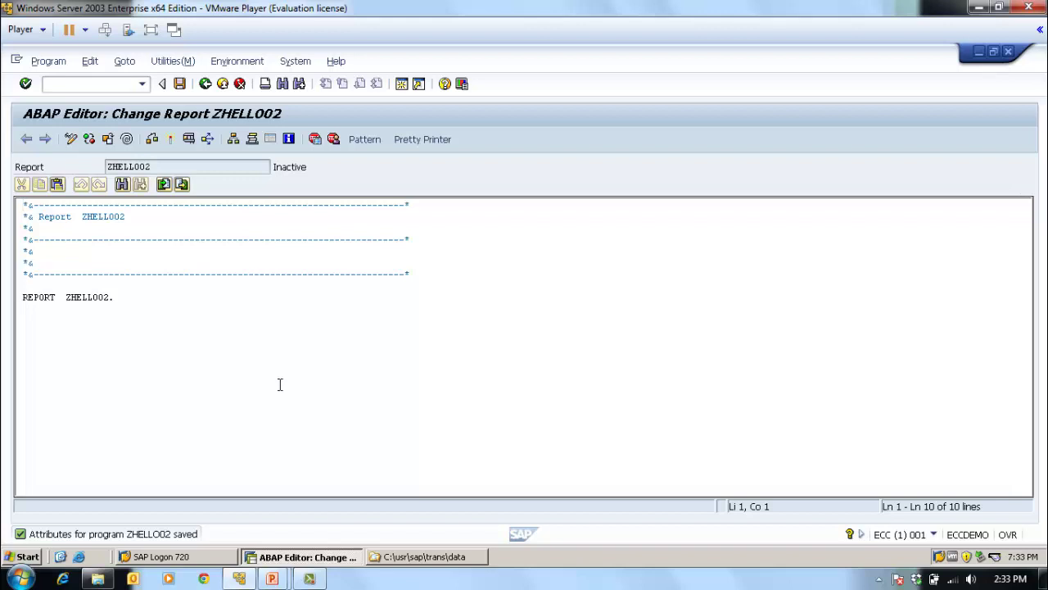
- Add the statement write: / 'Hello World Welcome to Basis Training'. below the REPORT line of ZHELLO02
click(269, 368)
key(Return)
text(writ)
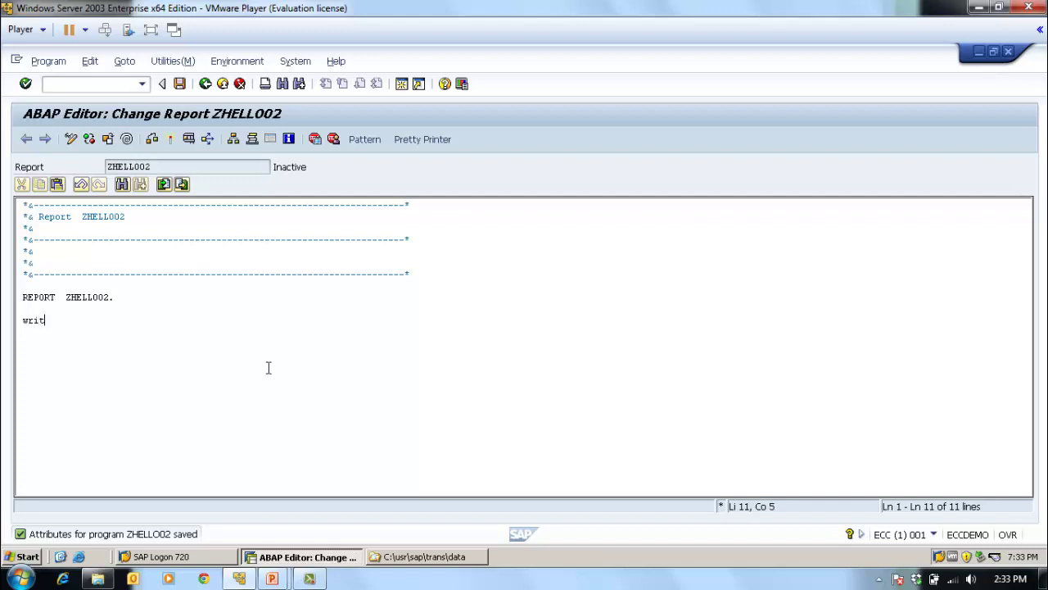
text(e:/)
key(Left)
key(Left)
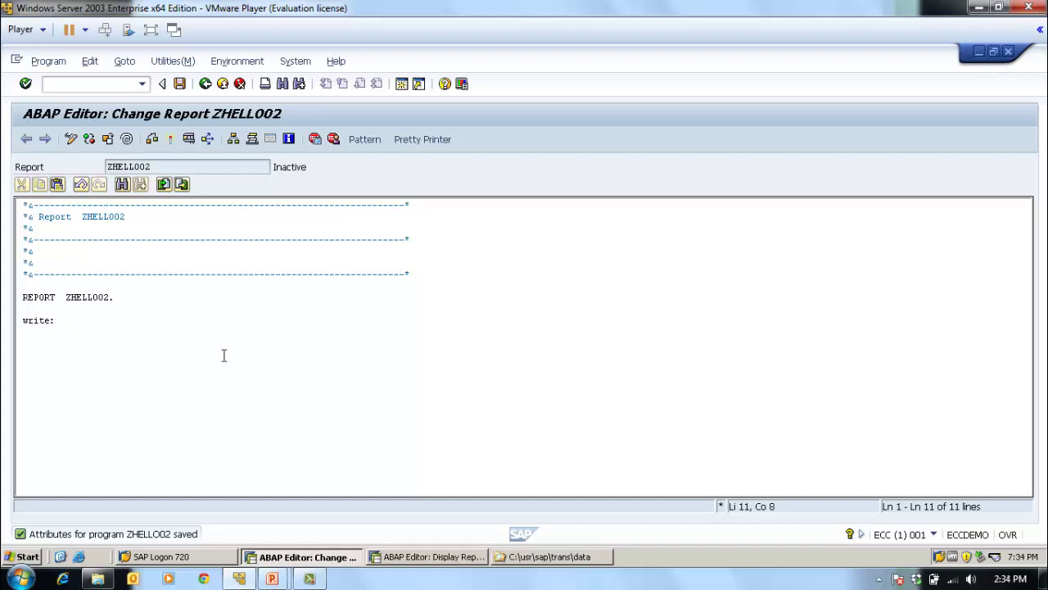
text(/ 'Hello Wor)
key(BackSpace)
key(BackSpace)
key(BackSpace)
text(World Welcomed)
key(BackSpace)
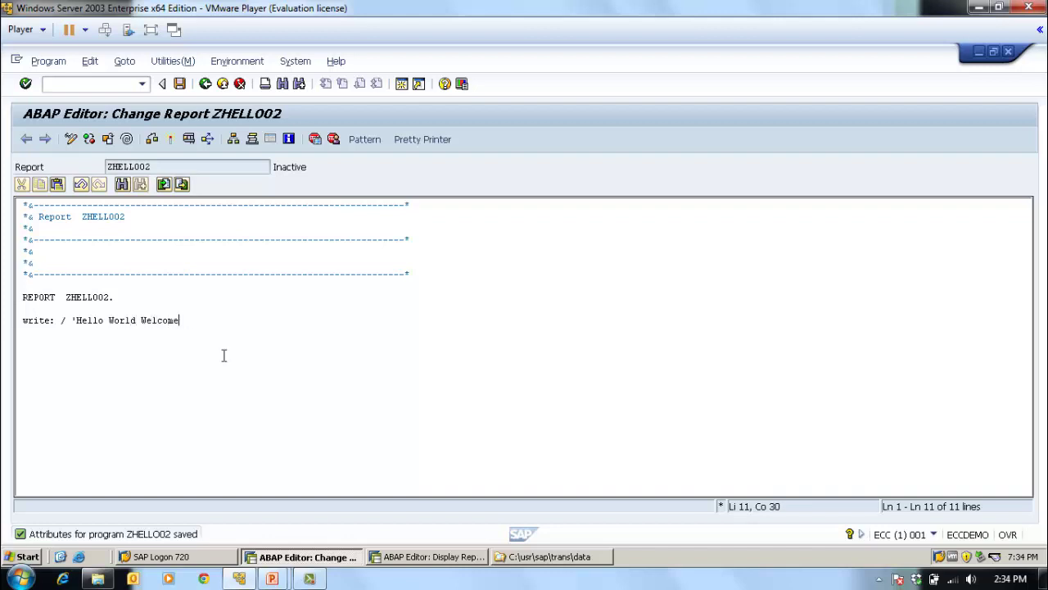
text(to Basis Training'.)
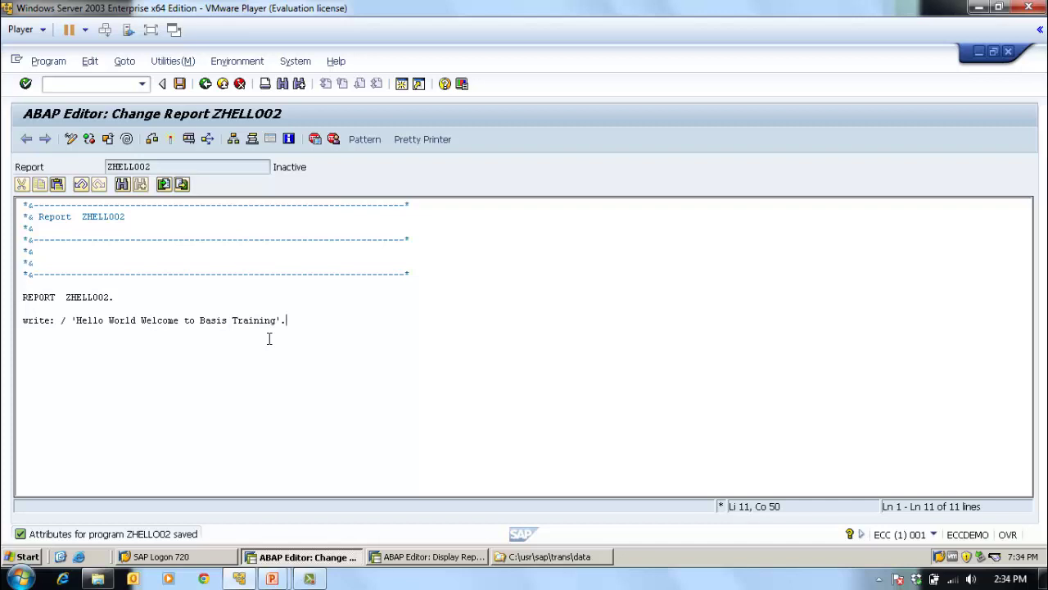
- Save and activate report ZHELLO02
click(179, 83)
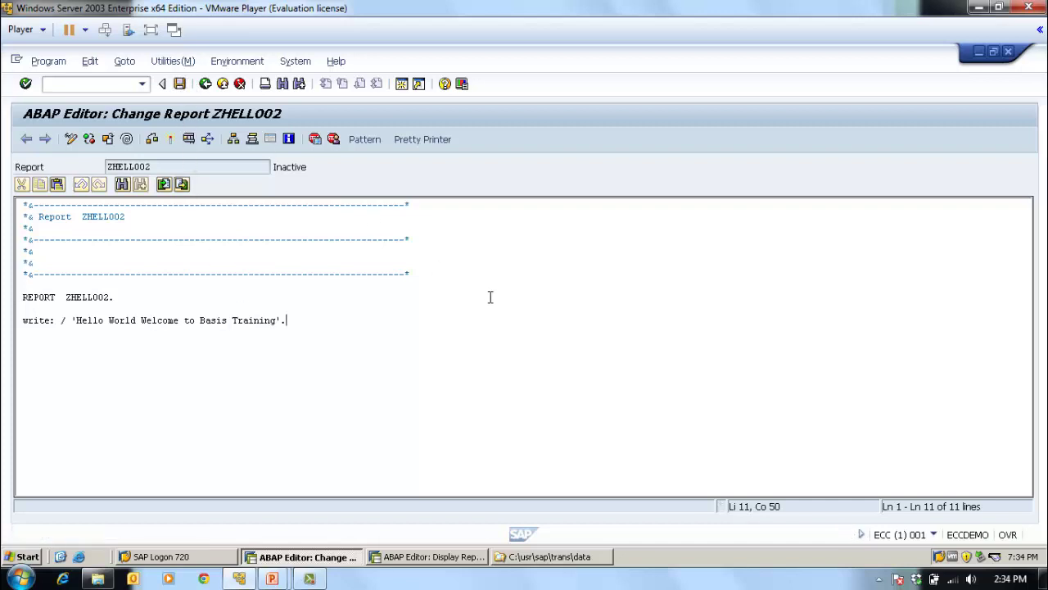
click(174, 138)
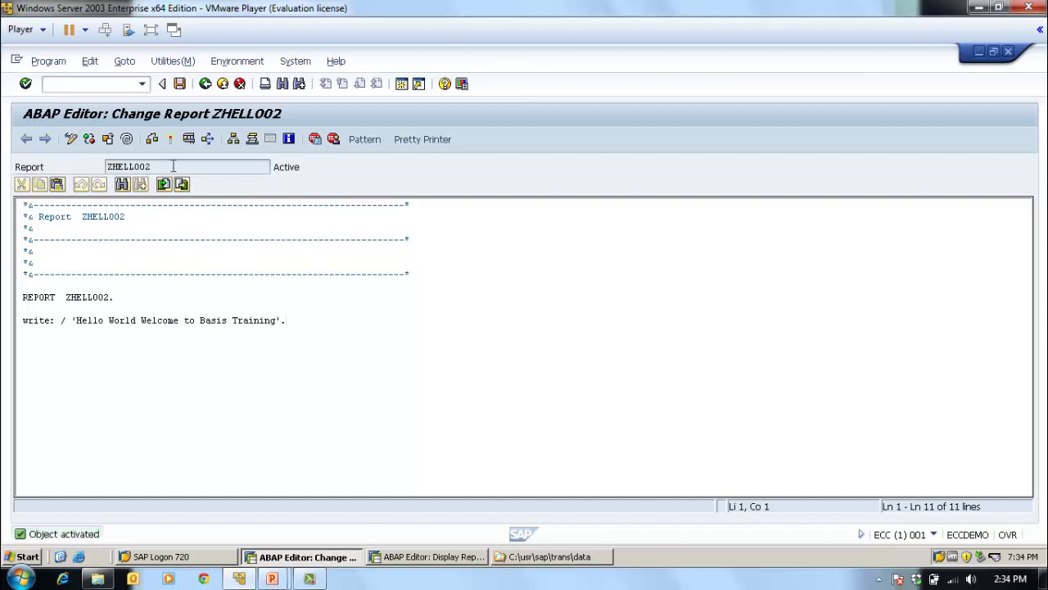
drag(174, 166, 105, 167)
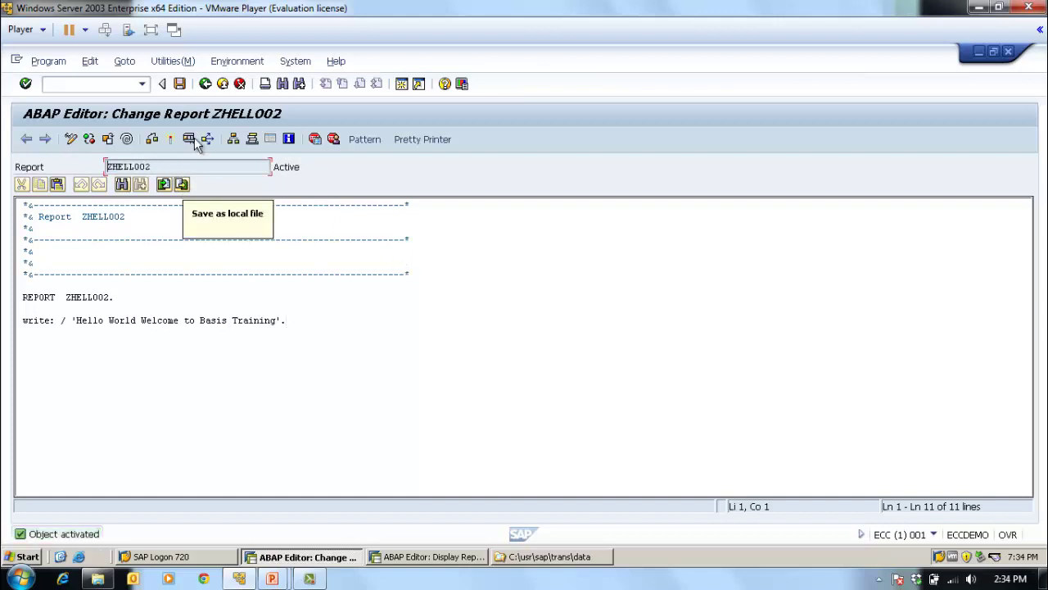
- Leave the source code, execute ZHELLO02 to check its output, and return to the ABAP Editor's initial screen
click(204, 83)
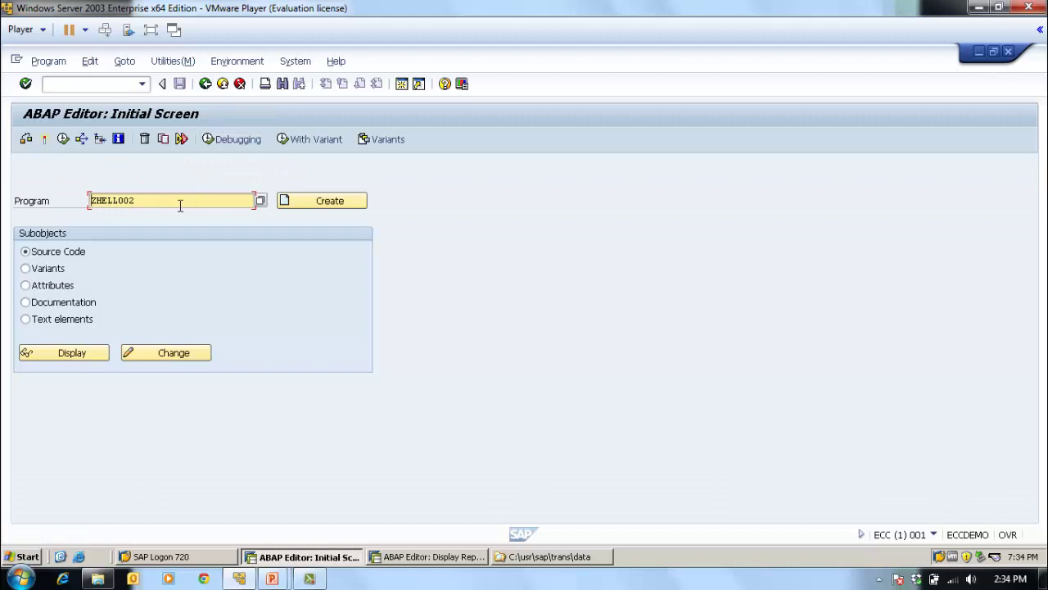
click(64, 139)
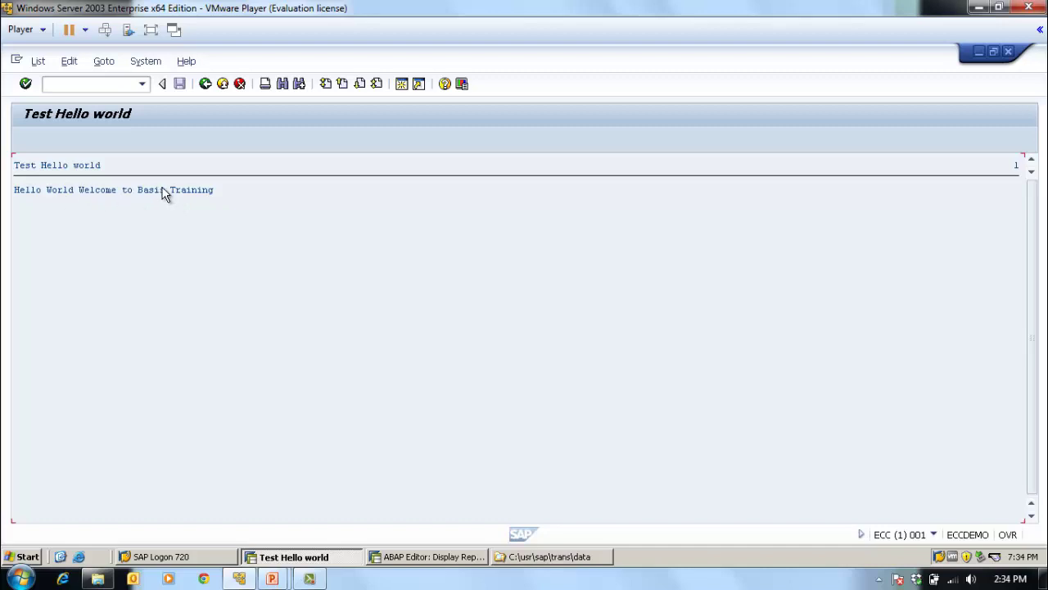
click(205, 84)
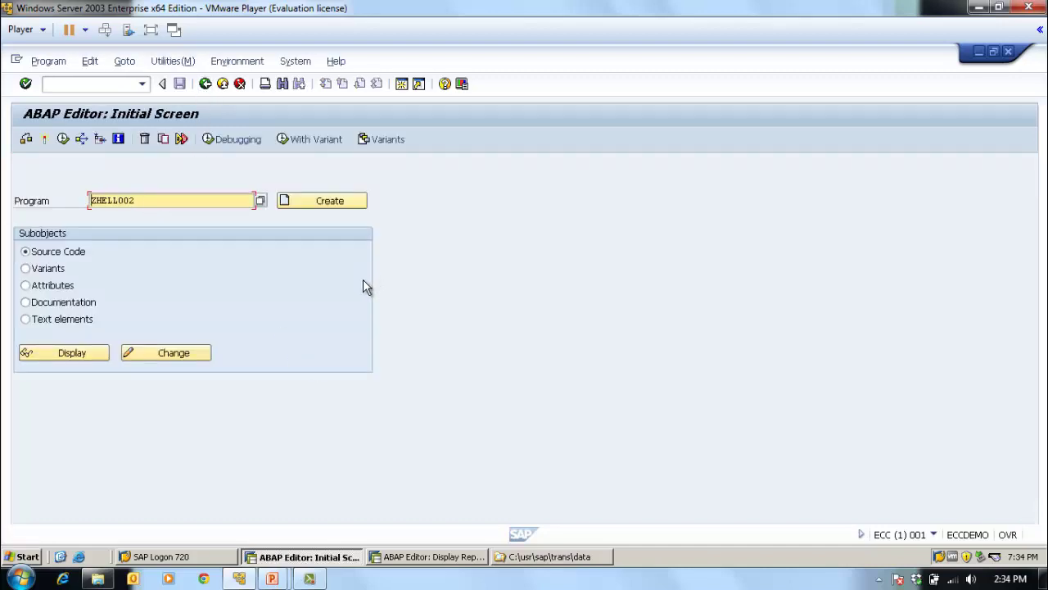
- Open a new logon session to 01 ECC Basis Demo and set the client to 000
click(194, 557)
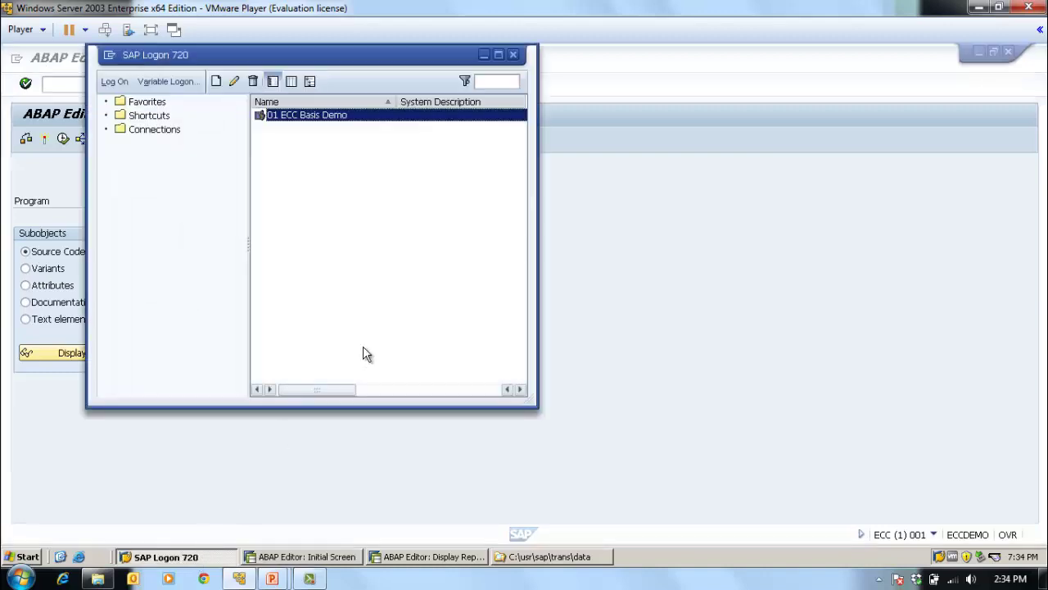
double_click(407, 119)
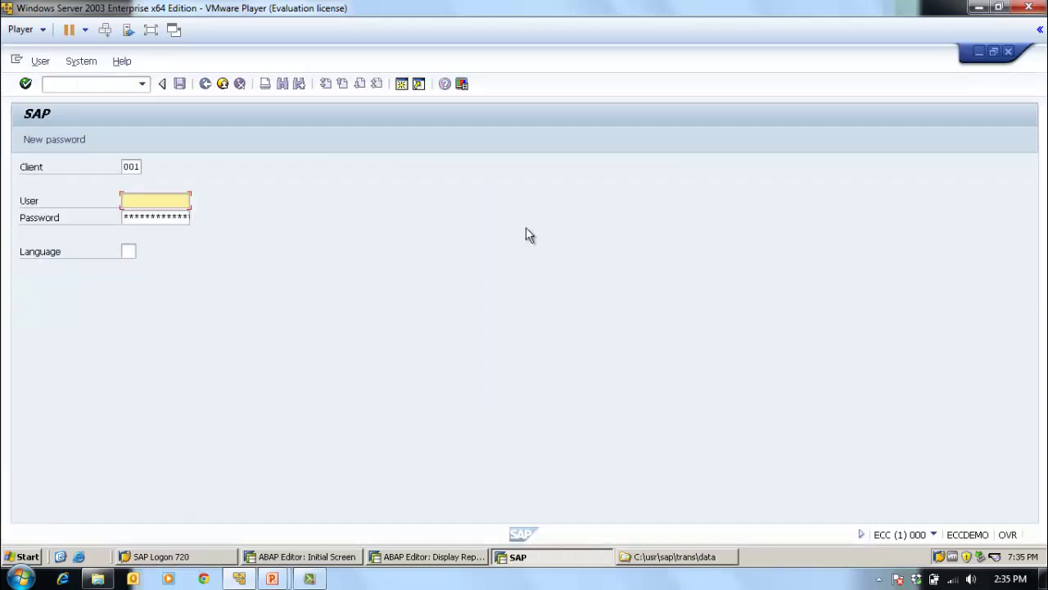
key(shift+Tab)
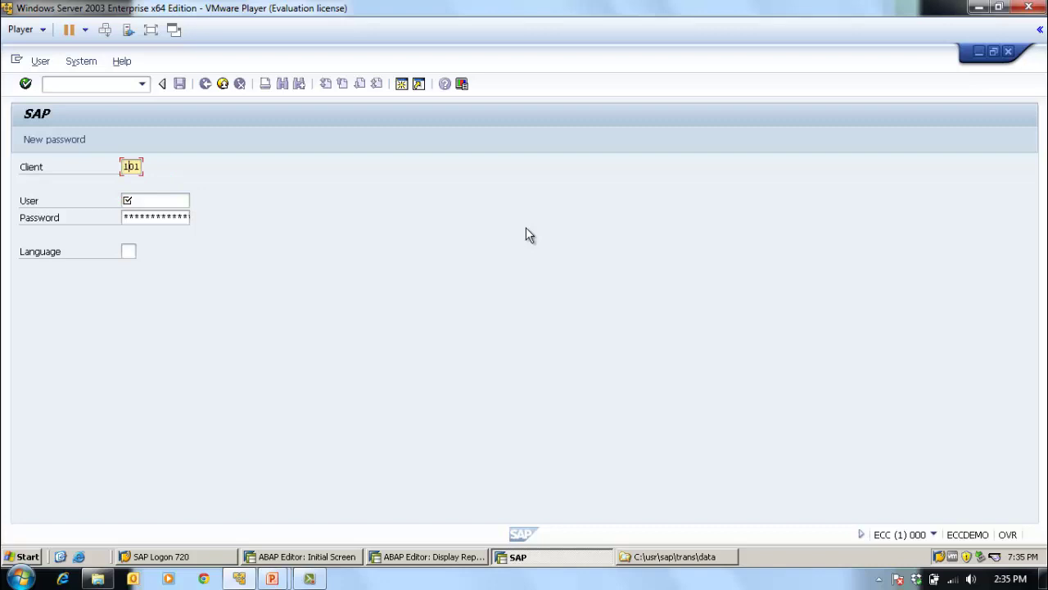
text(000)
key(Tab)
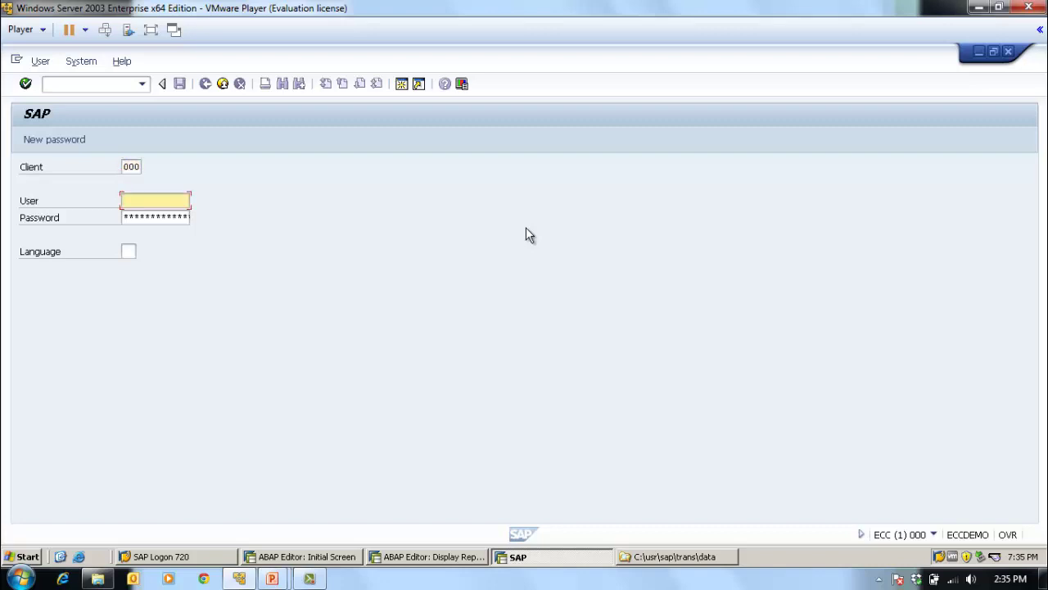
- Try to log on to client 000 as user sapbasis with the account password
text(s)
key(Down)
key(Down)
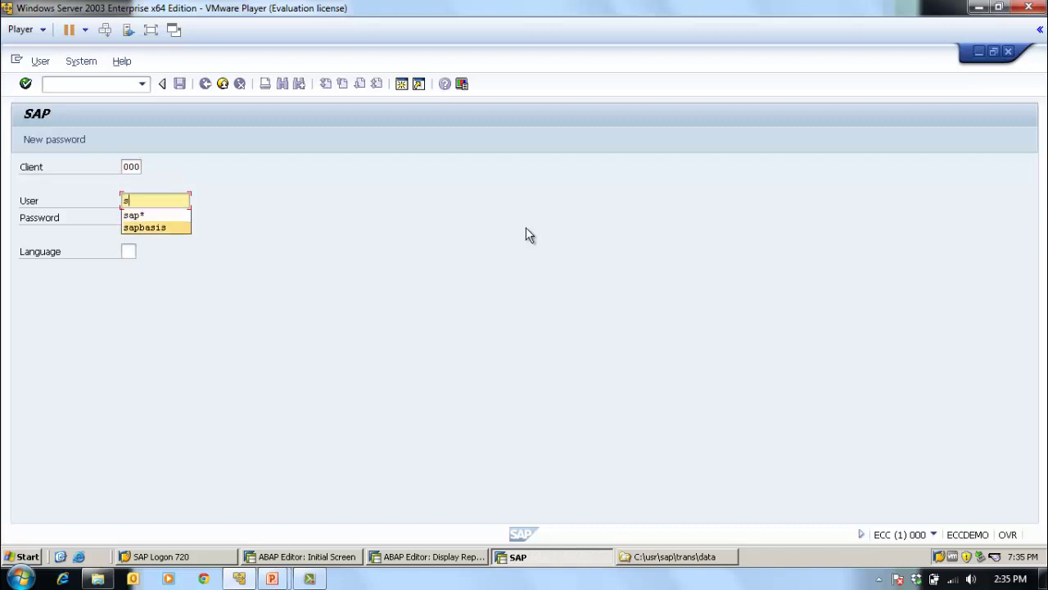
key(Return)
key(Tab)
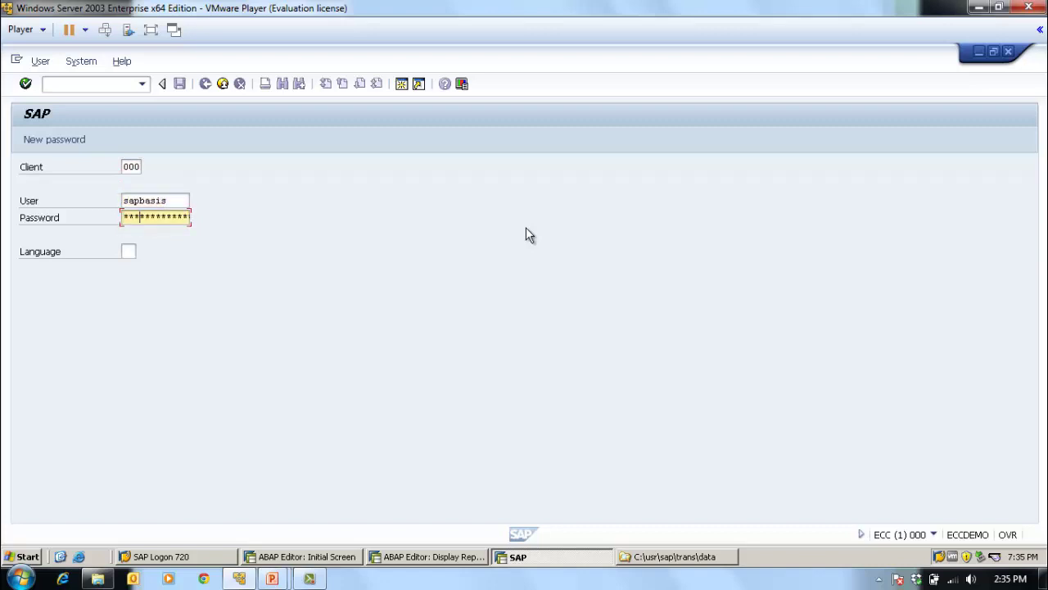
key(Return)
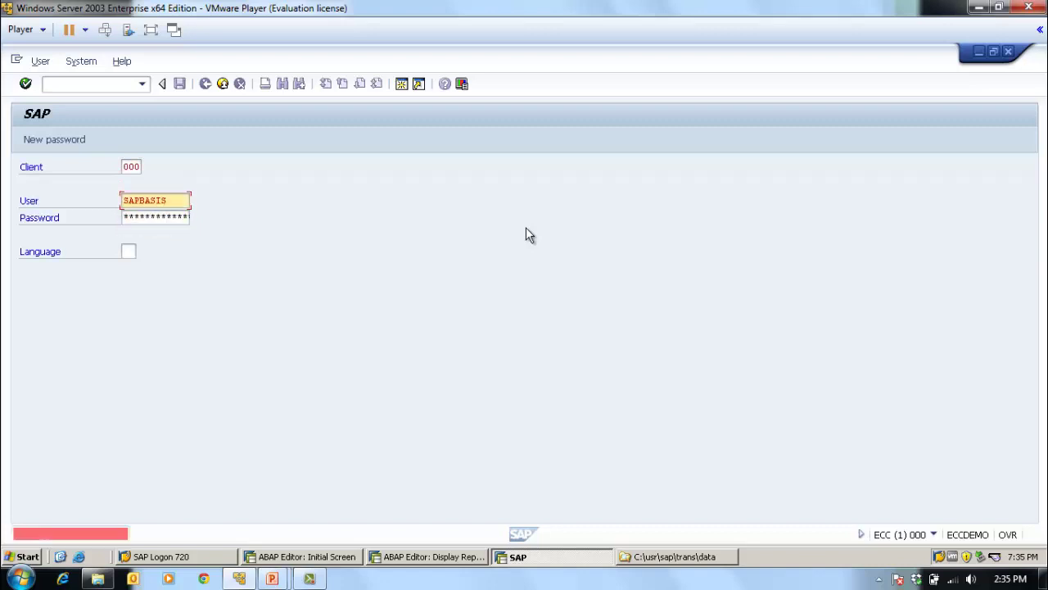
- Change the user to sap* and log on to client 000 with the account password
drag(169, 201, 30, 177)
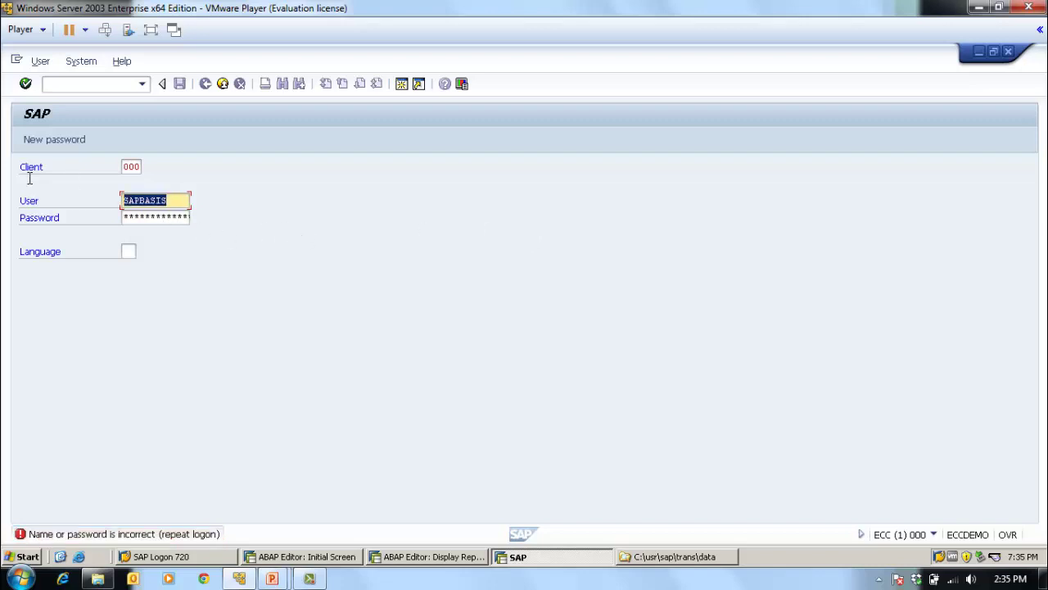
text(s)
click(167, 232)
key(Tab)
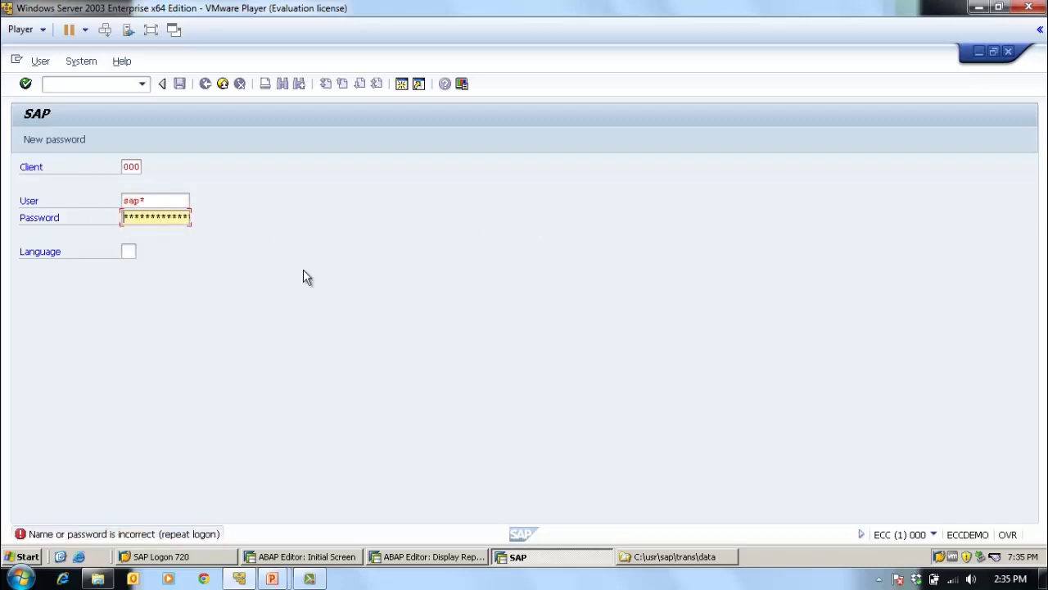
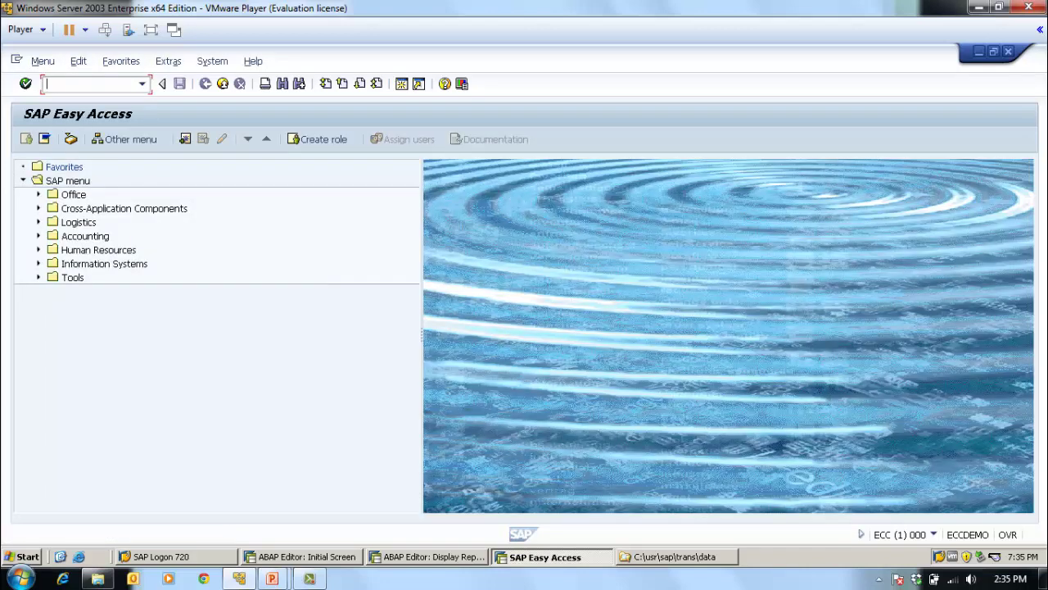
- Start transaction se38 in client 000 and display the source code of program ZHELLO02
text(se38)
key(Return)
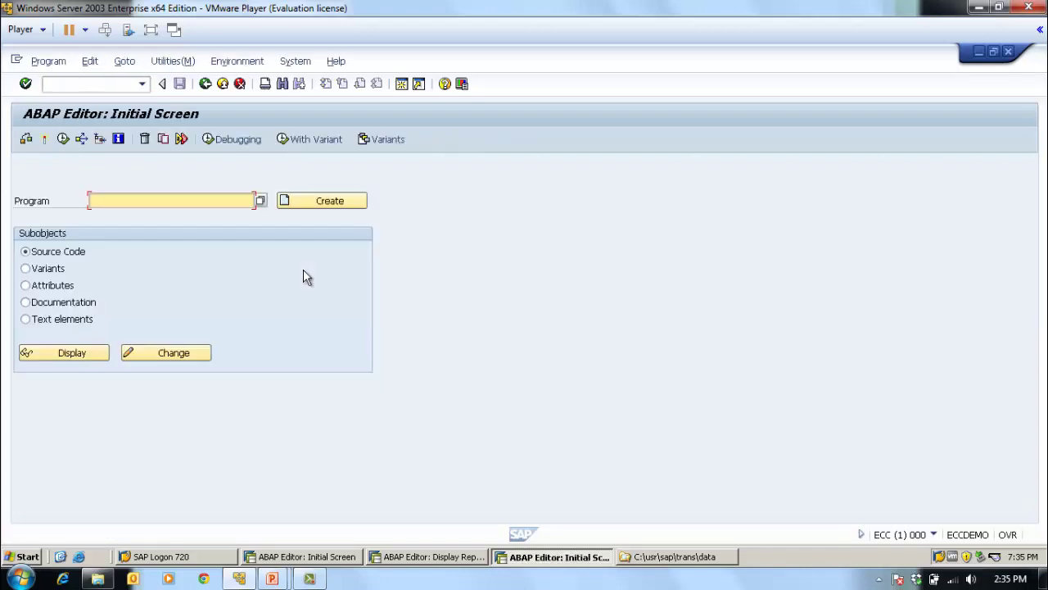
text(ZHELLO02)
click(72, 352)
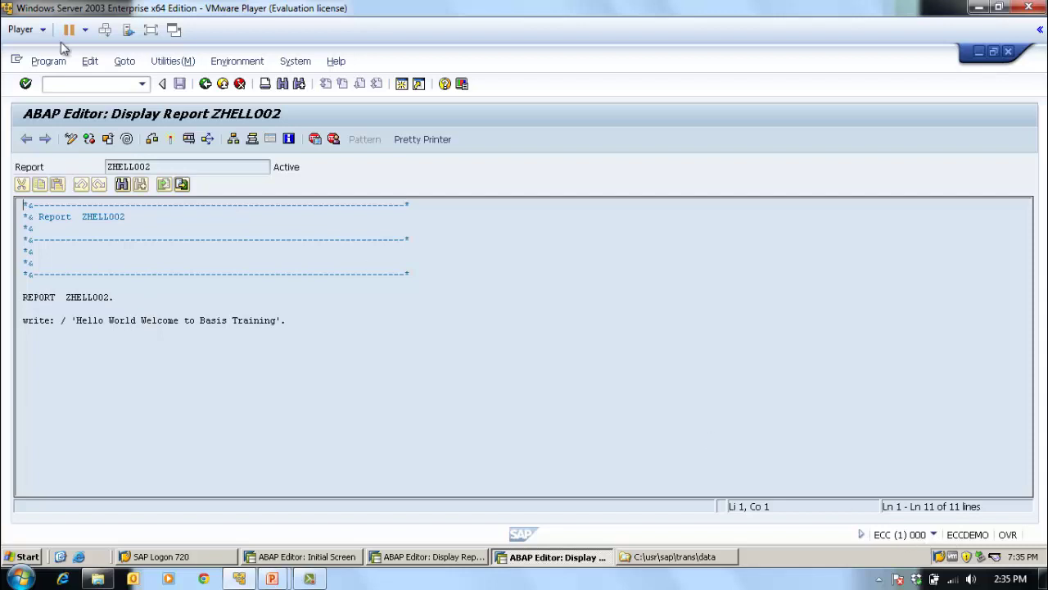
- Leave the source code, execute ZHELLO02 in client 000 to check its output, and return to the initial screen
click(206, 89)
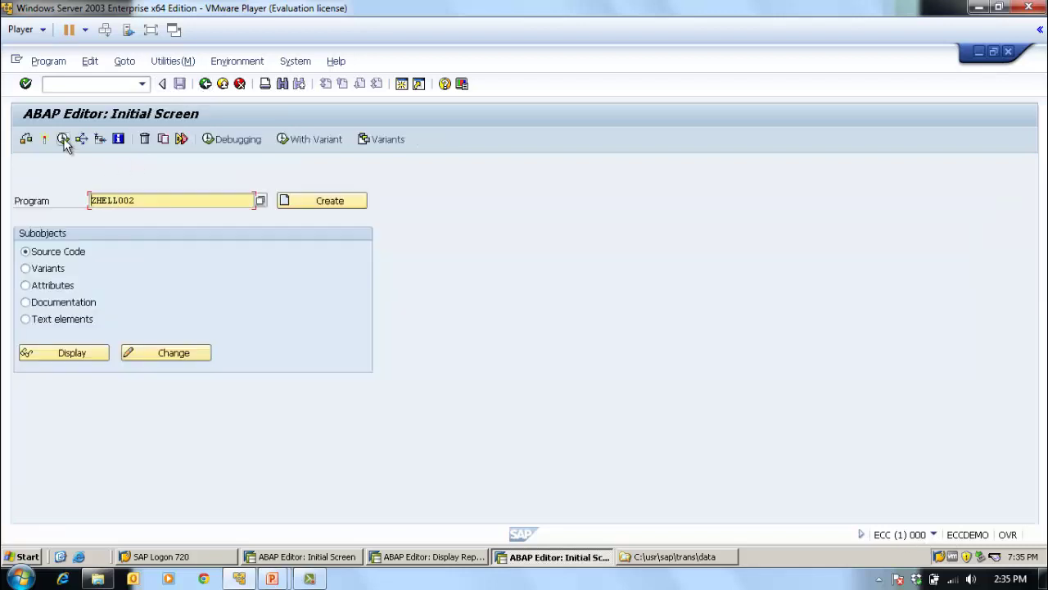
click(63, 138)
click(206, 87)
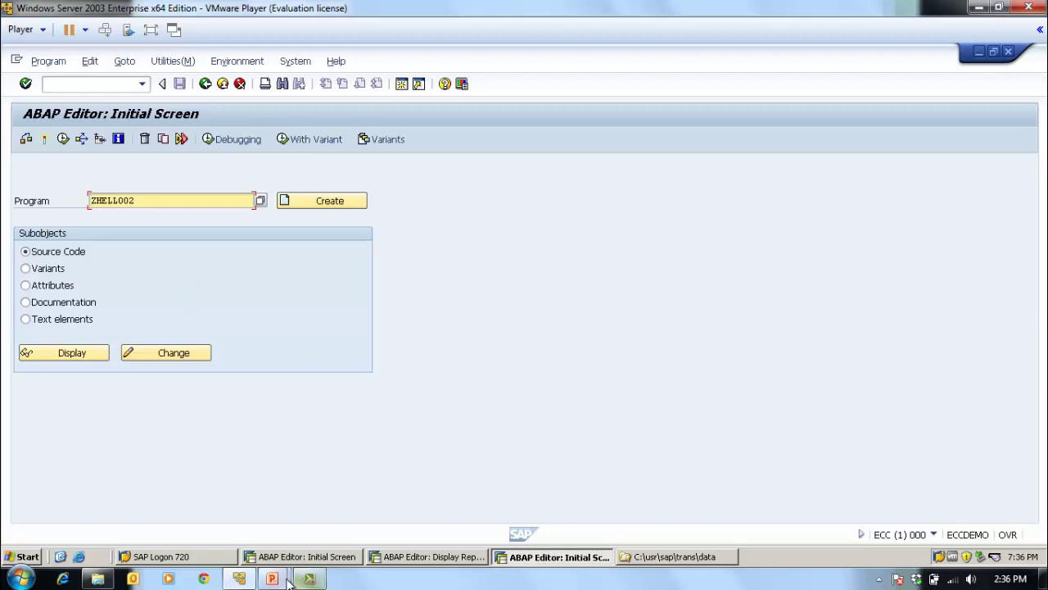
- Switch to the PowerPoint slide show and advance from the Transport in Three System Landscape slide to the closing slide
mouse_move(272, 578)
click(389, 508)
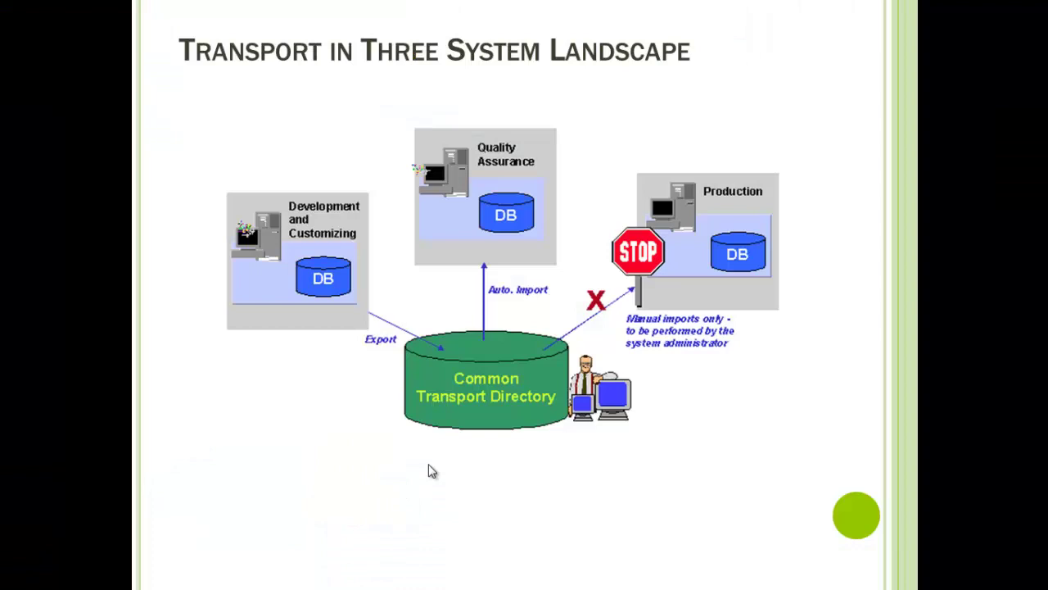
click(482, 441)
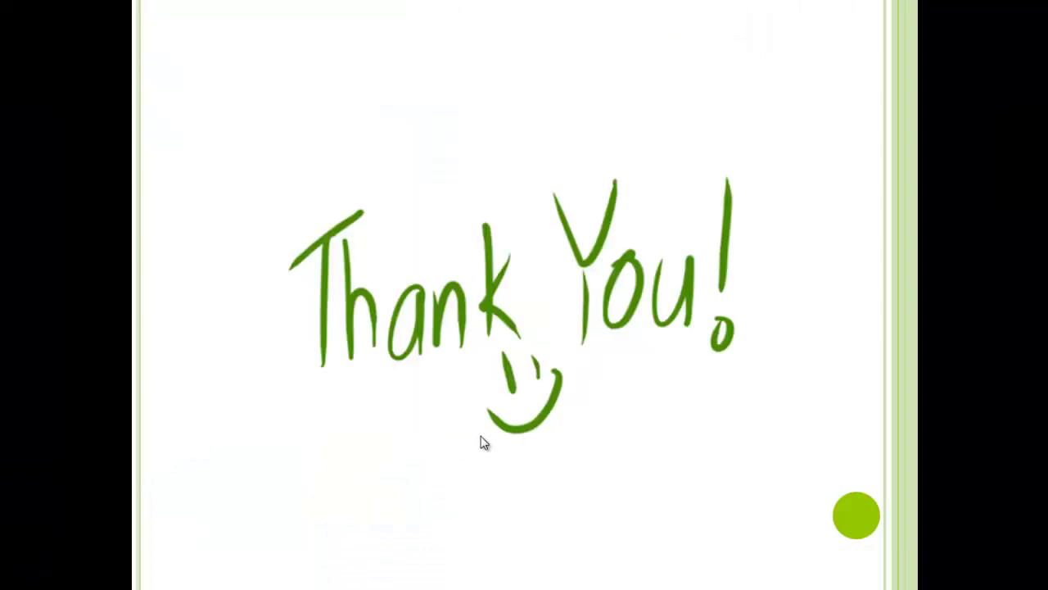